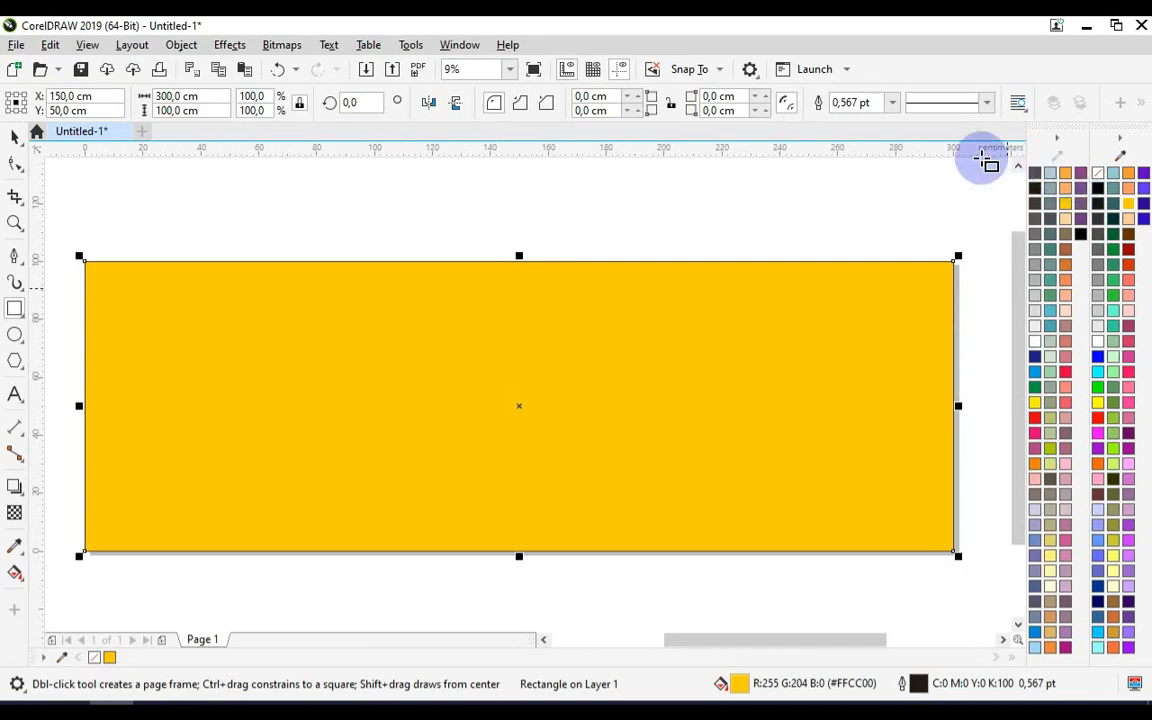
- Remove the outline from the yellow background rectangle and deselect it
{"action": "left_click", "coordinate": [891, 102]}
{"action": "left_click", "coordinate": [885, 121]}
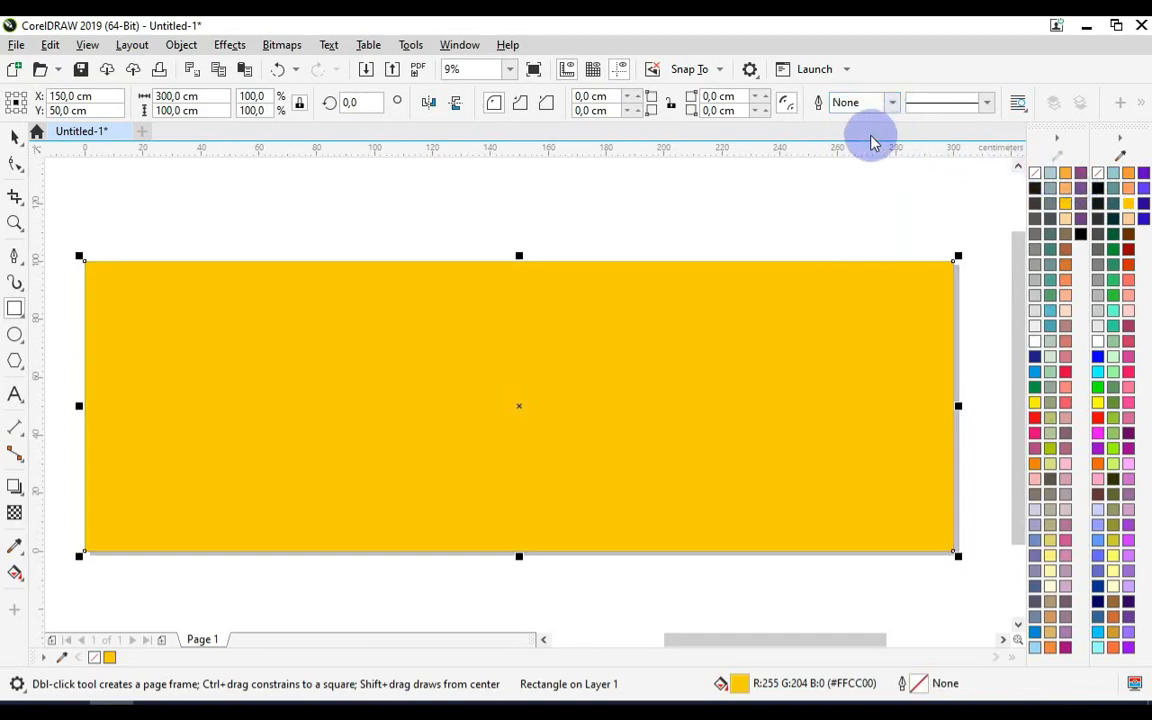
{"action": "left_click", "coordinate": [14, 137]}
{"action": "left_click", "coordinate": [126, 177]}
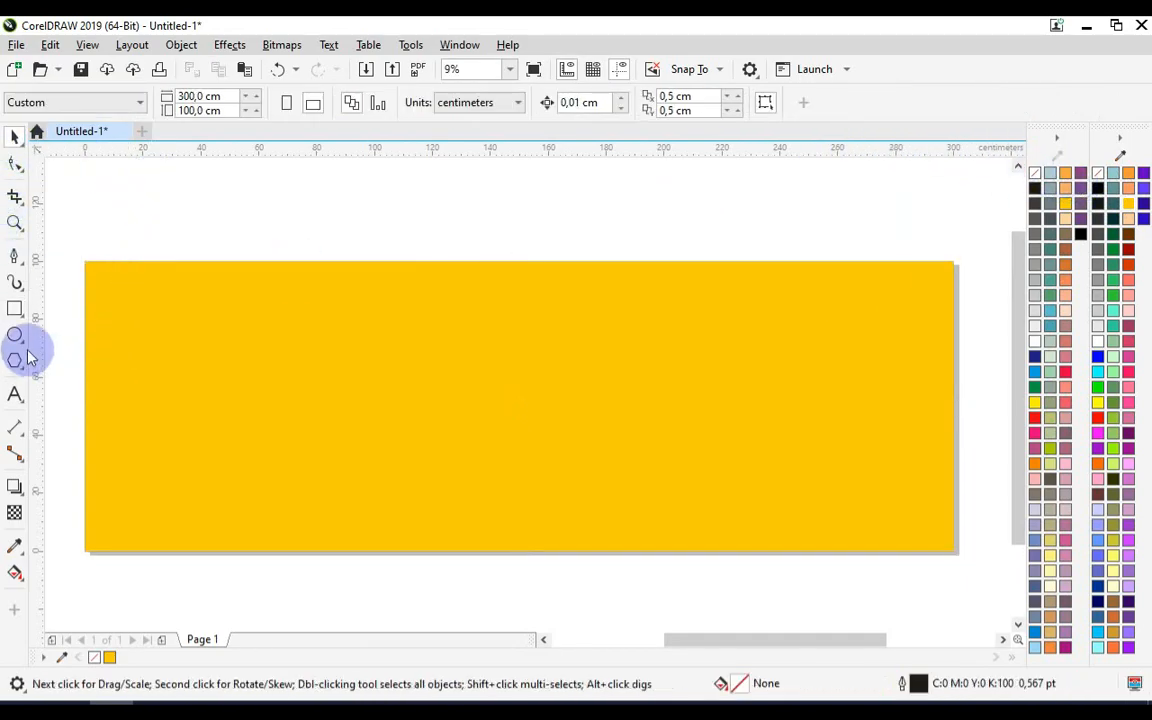
- Draw a wavy line with the Pen tool across the lower part of the yellow rectangle, starting just outside its left edge
{"action": "left_click", "coordinate": [14, 259]}
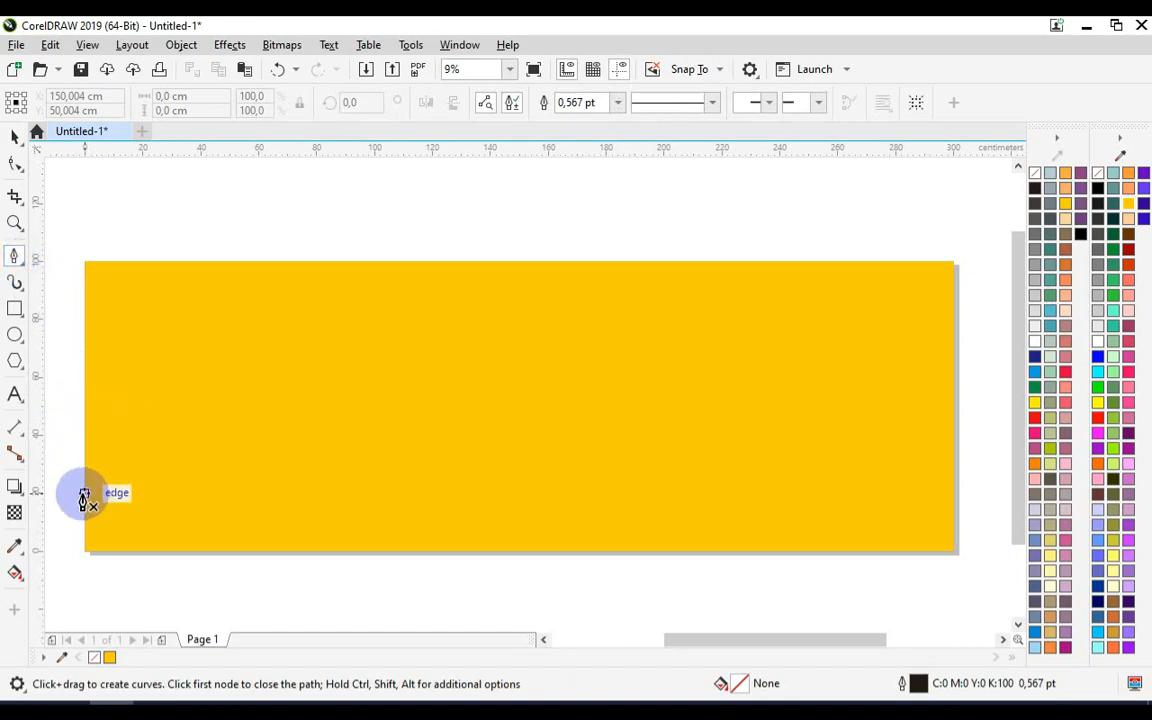
{"action": "mouse_move", "coordinate": [123, 482]}
{"action": "left_mouse_down"}
{"action": "mouse_move", "coordinate": [268, 478]}
{"action": "mouse_move", "coordinate": [356, 508]}
{"action": "left_mouse_up"}
{"action": "left_click_drag", "start_coordinate": [358, 507], "coordinate": [465, 486]}
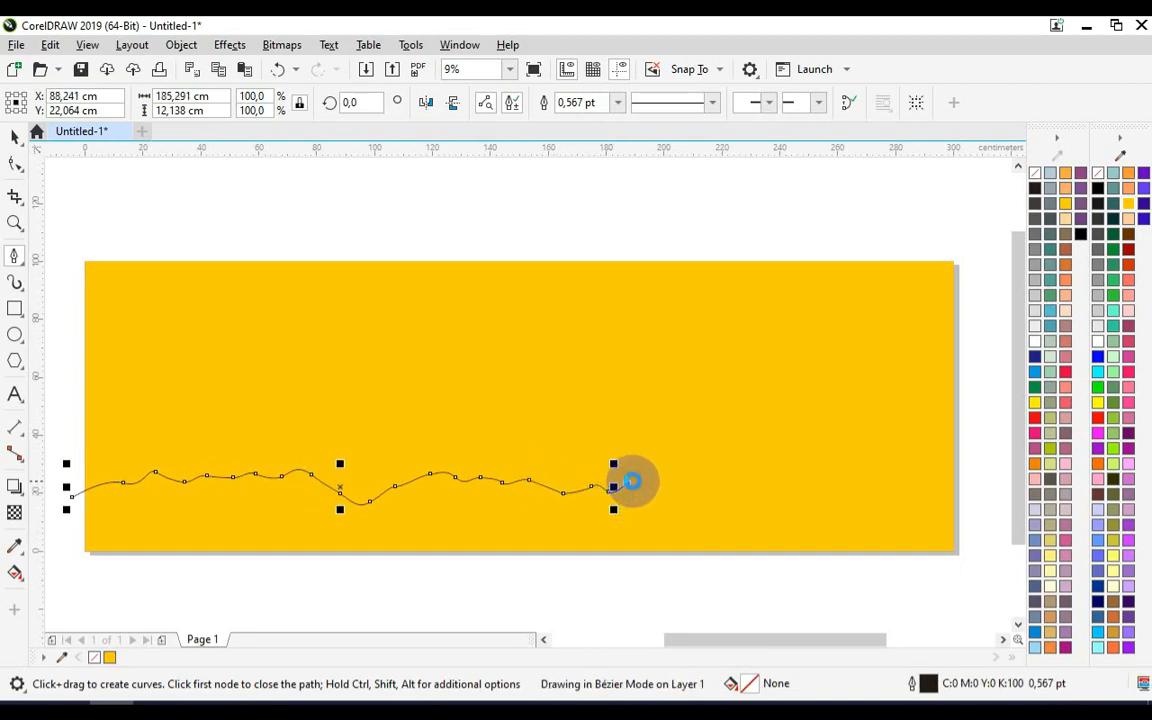
{"action": "left_click_drag", "start_coordinate": [664, 481], "coordinate": [667, 489]}
{"action": "left_click_drag", "start_coordinate": [702, 516], "coordinate": [787, 624]}
{"action": "key", "text": "ctrl+z"}
{"action": "left_click_drag", "start_coordinate": [690, 477], "coordinate": [717, 470]}
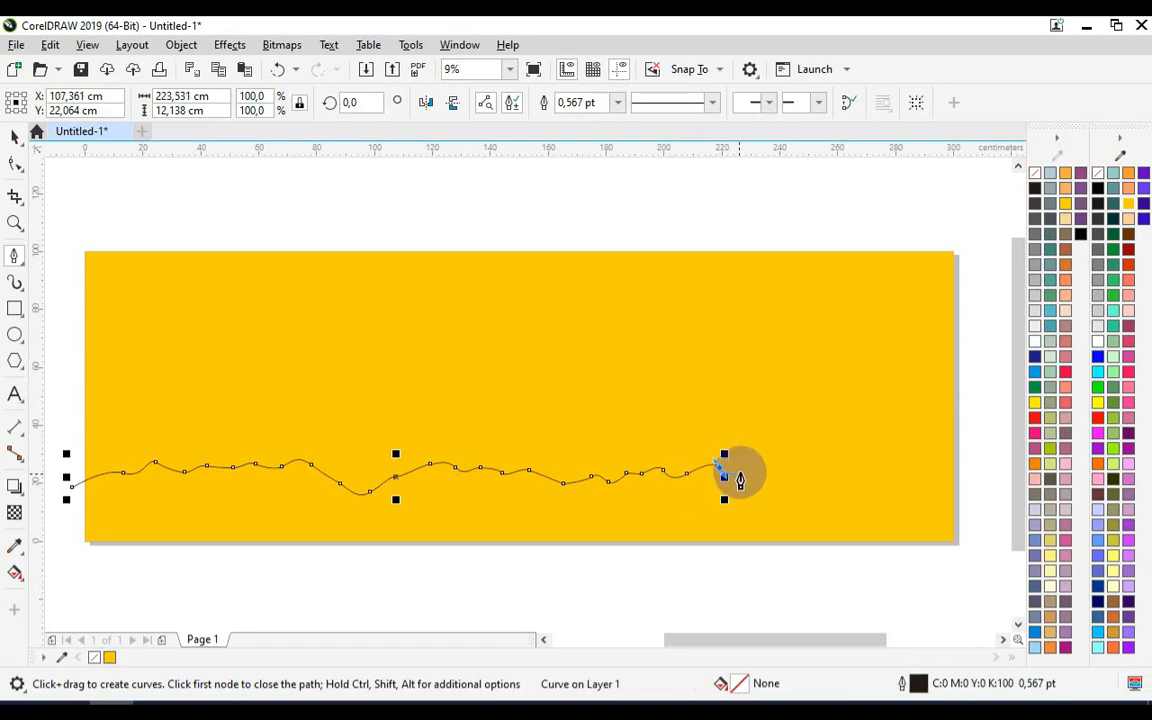
{"action": "left_click_drag", "start_coordinate": [817, 464], "coordinate": [847, 476]}
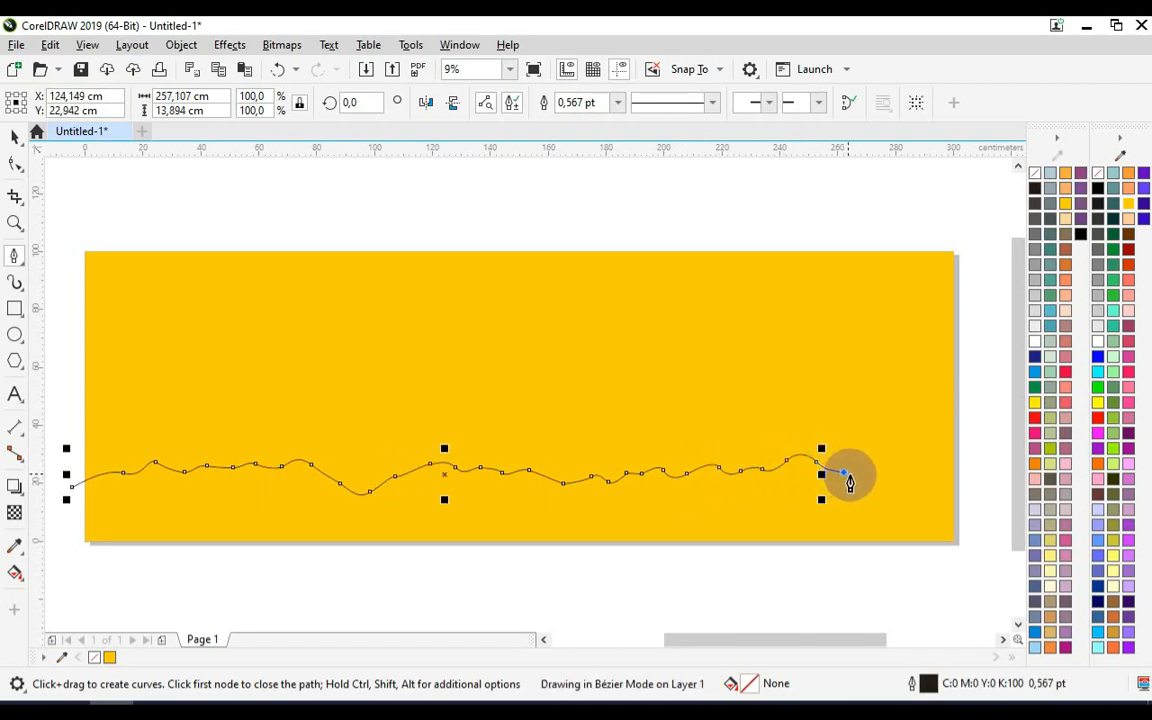
- Extend the wavy line past the rectangle's right edge and close it beneath the page as a shape about 317 by 48 cm
{"action": "left_click_drag", "start_coordinate": [971, 481], "coordinate": [956, 571]}
{"action": "left_click", "coordinate": [966, 577]}
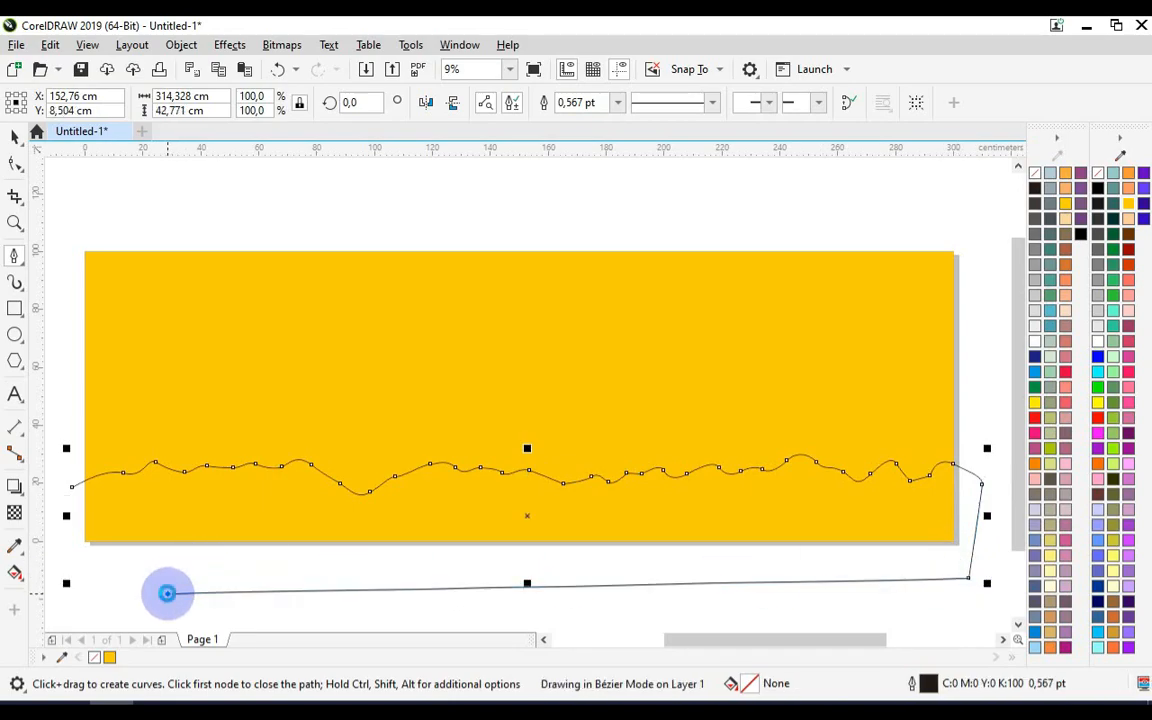
{"action": "left_click", "coordinate": [168, 593]}
{"action": "left_click", "coordinate": [96, 572]}
{"action": "left_click", "coordinate": [64, 549]}
{"action": "left_click", "coordinate": [70, 487]}
{"action": "left_click", "coordinate": [14, 137]}
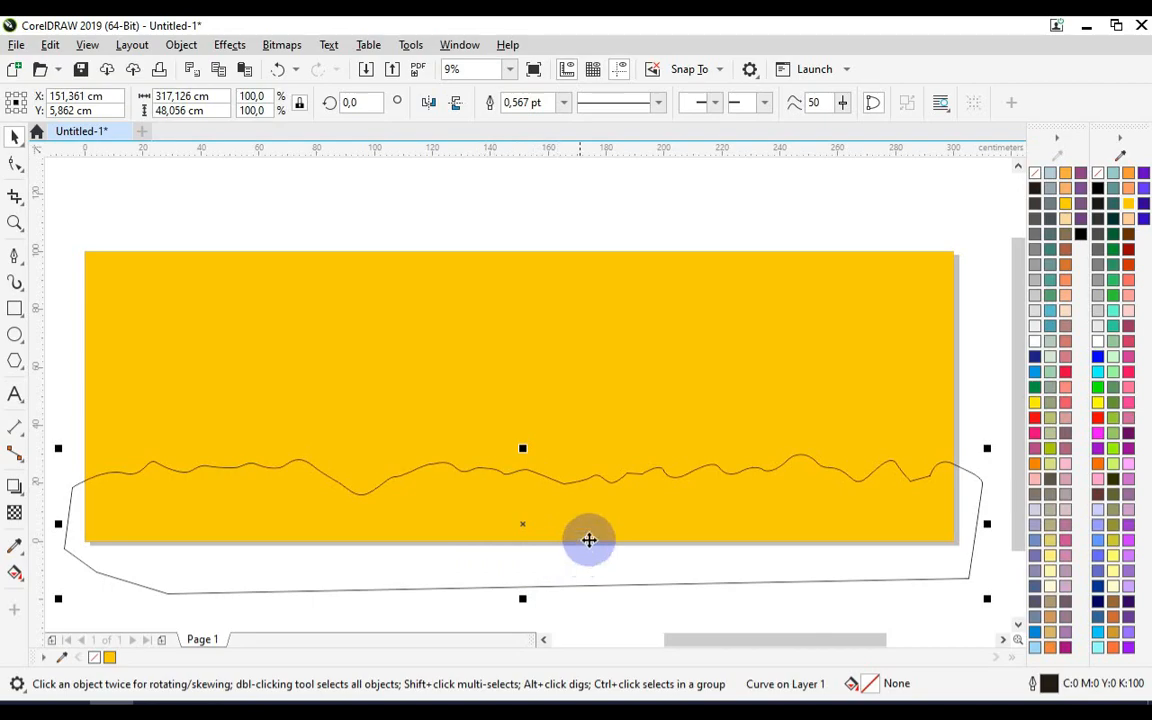
- Intersect the wavy shape with the yellow rectangle and delete the original wavy shape
{"action": "left_click", "coordinate": [563, 375], "text": "shift"}
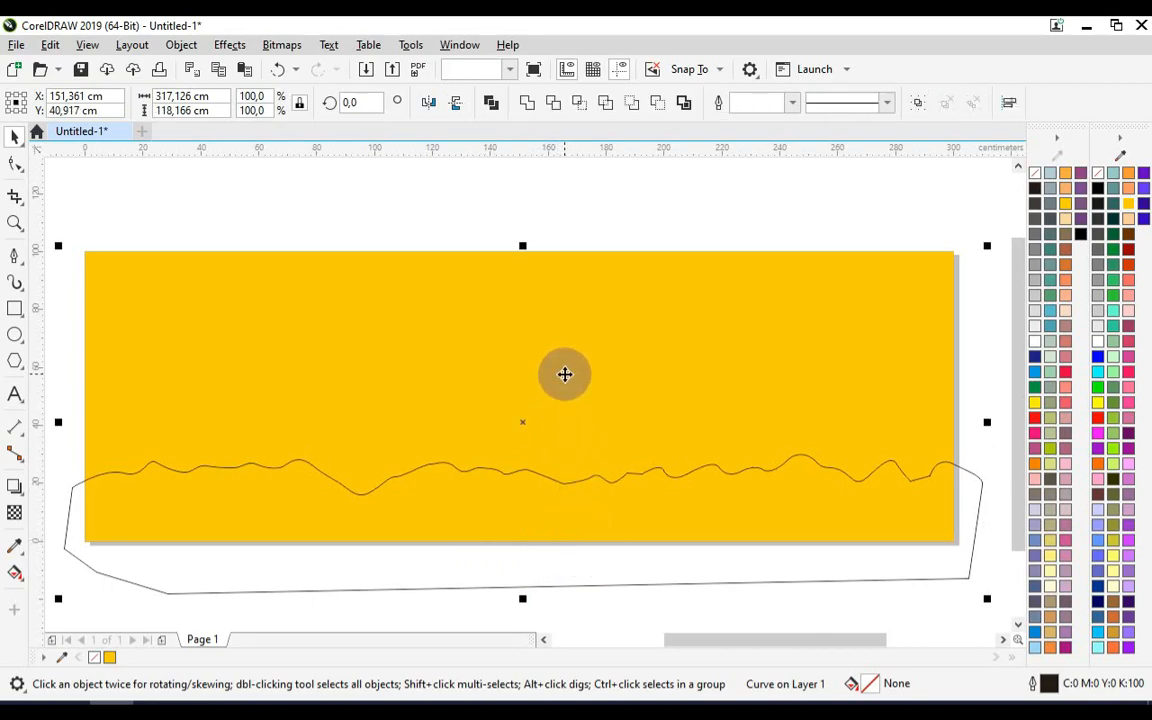
{"action": "left_click", "coordinate": [580, 104]}
{"action": "left_click", "coordinate": [956, 553]}
{"action": "left_click", "coordinate": [950, 575]}
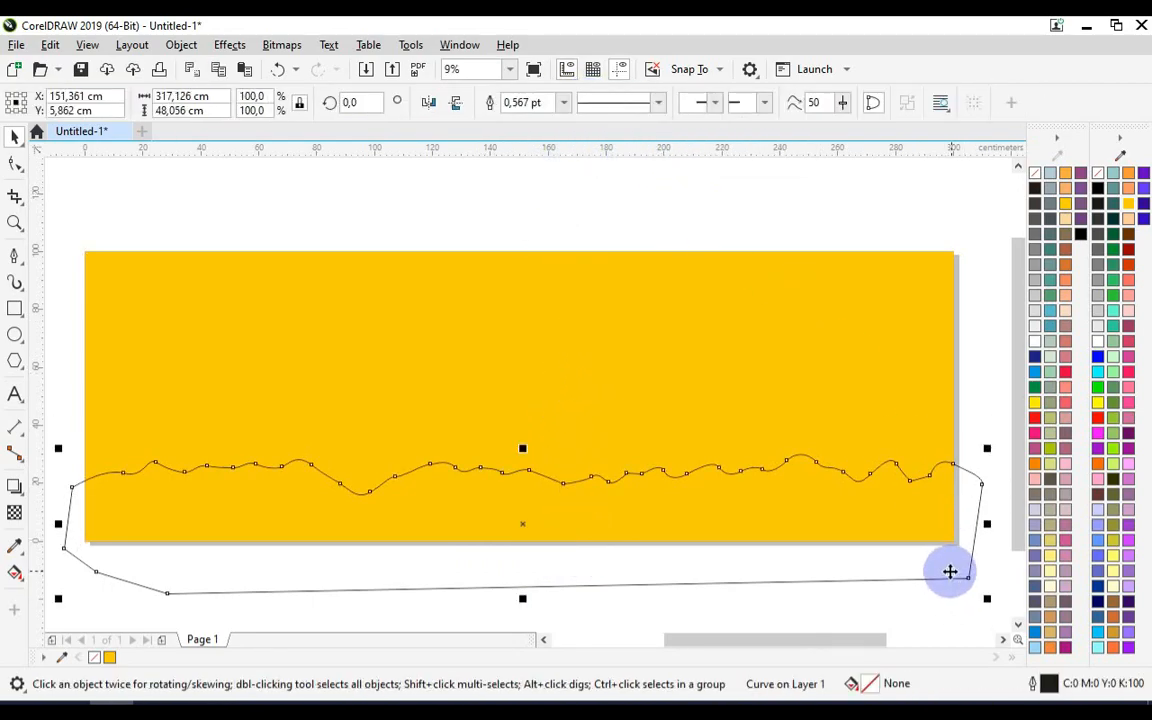
{"action": "key", "text": "Delete"}
- Fill the intersected wavy strip along the banner's lower edge with white
{"action": "left_click", "coordinate": [851, 517]}
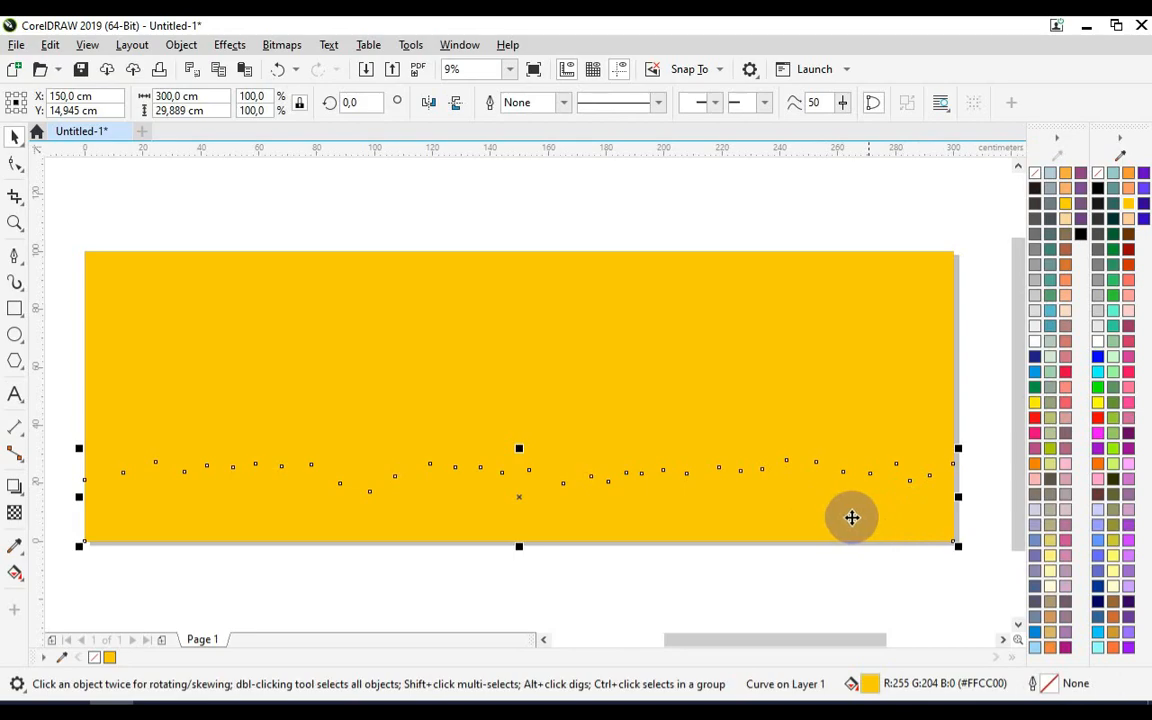
{"action": "left_click", "coordinate": [1082, 344]}
{"action": "left_click", "coordinate": [543, 243]}
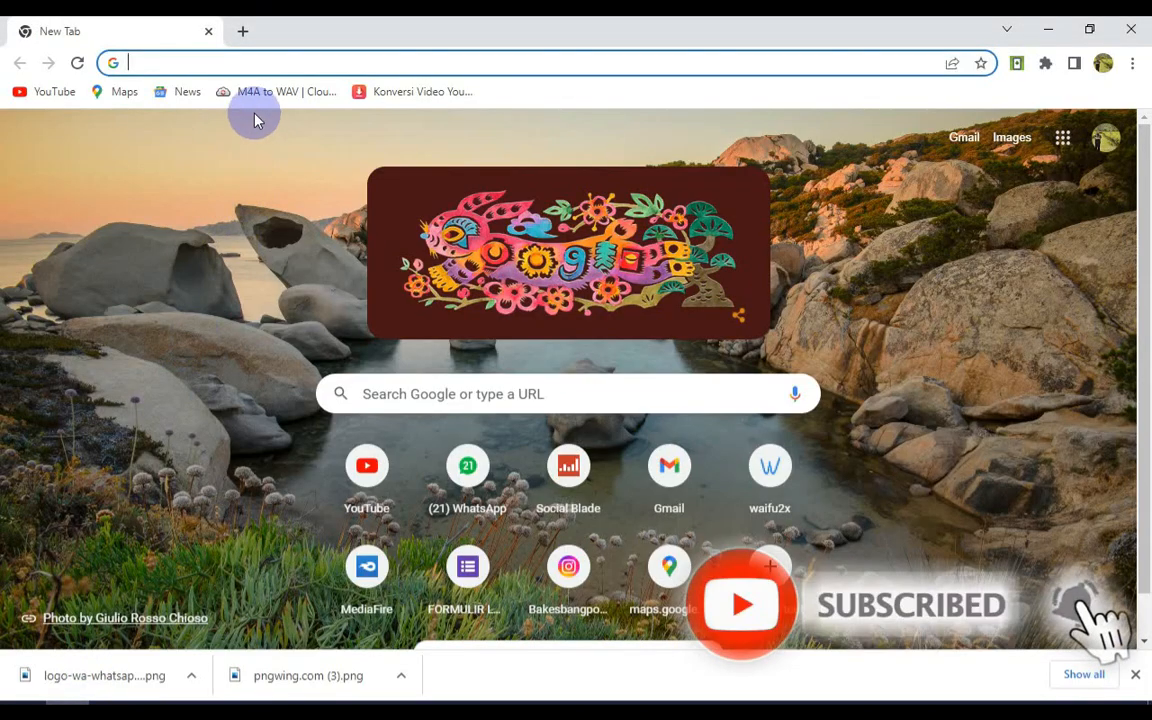
- Switch to Chrome and search Google Images for "pizza png"
{"action": "type", "text": "pizza png"}
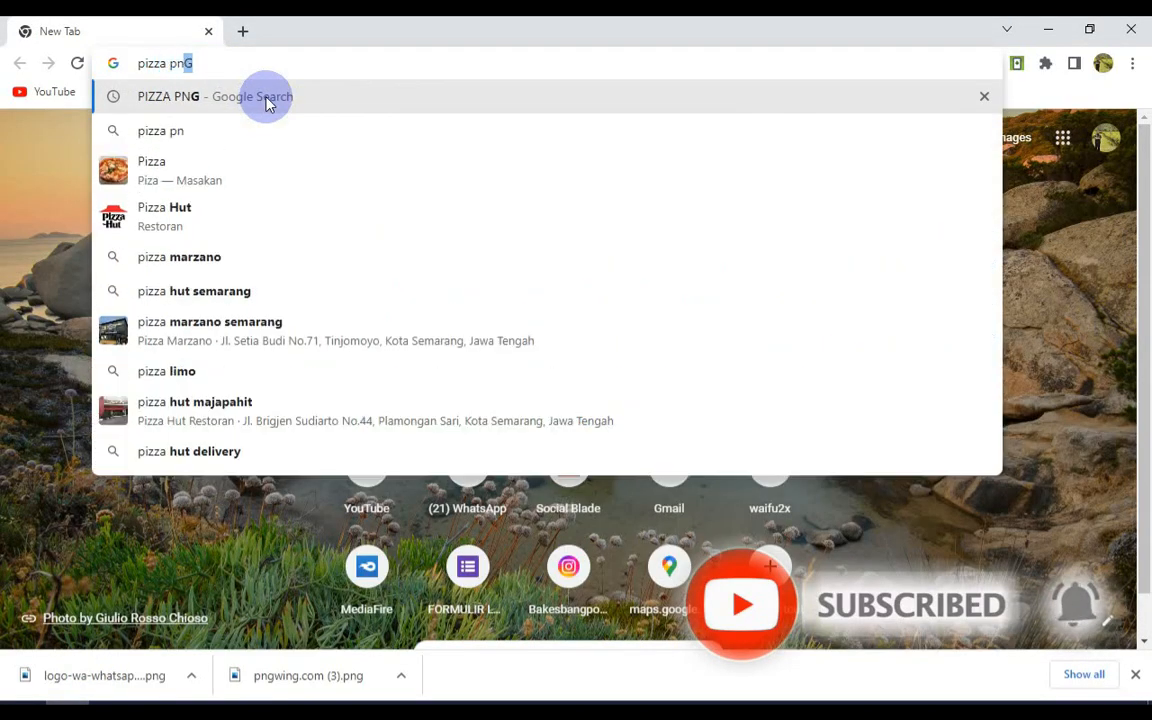
{"action": "key", "text": "Return"}
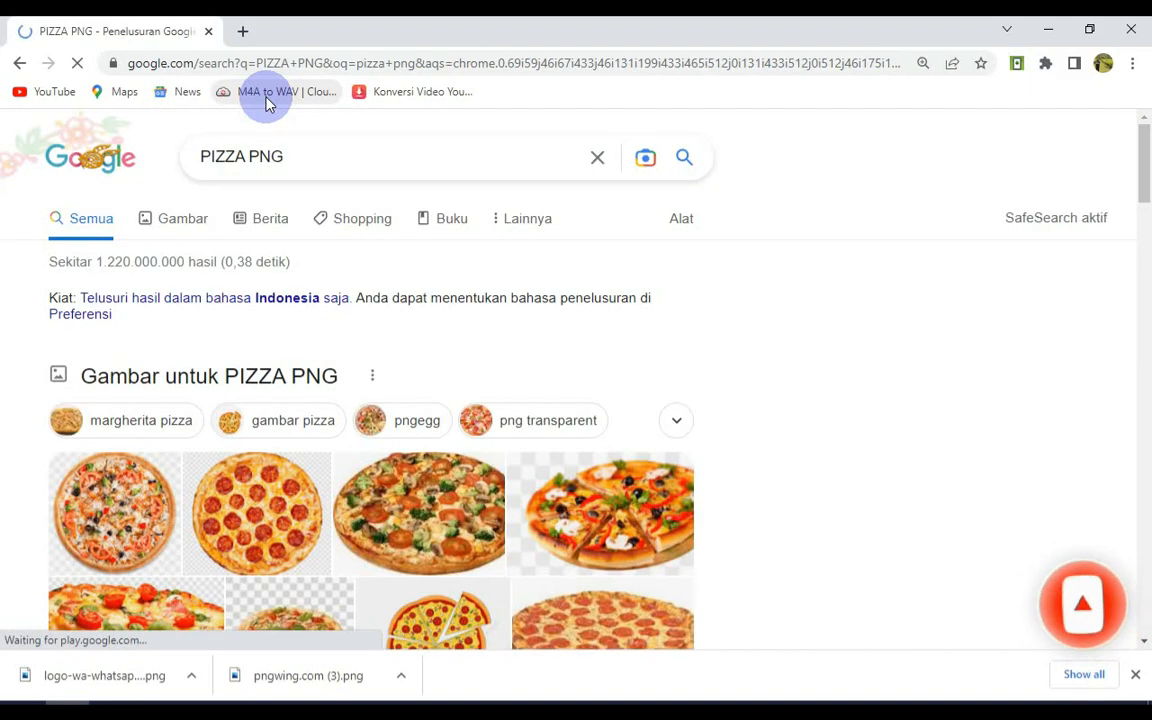
{"action": "left_click", "coordinate": [185, 219]}
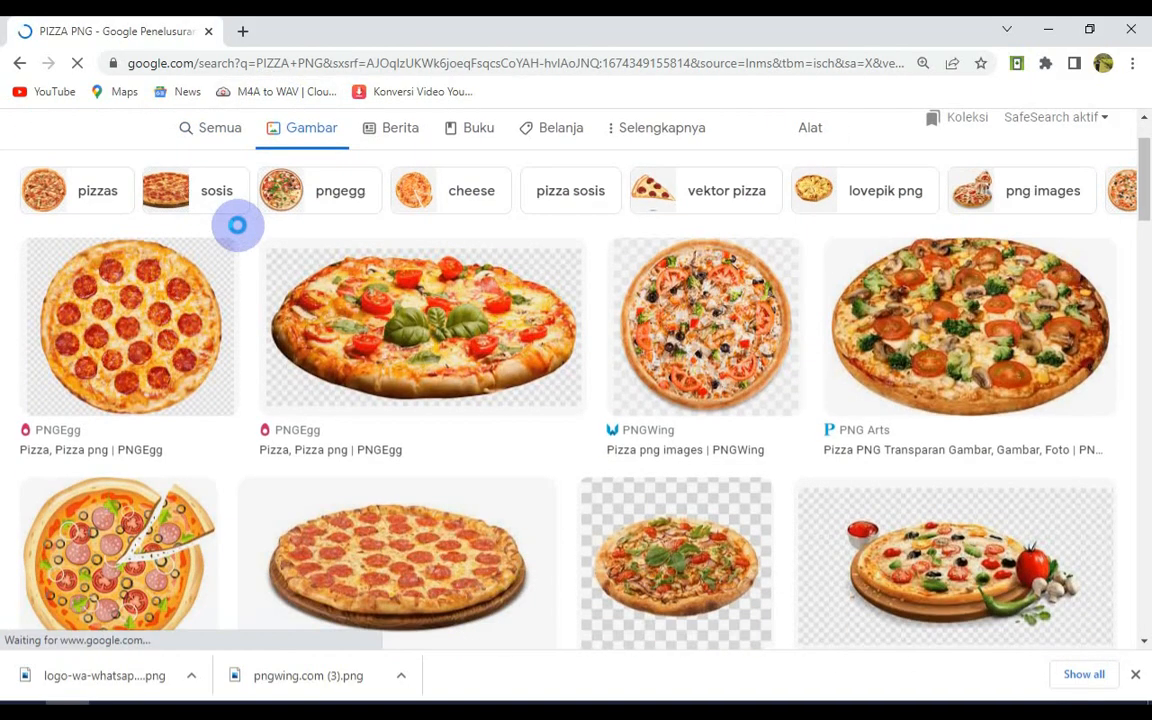
- Examine the pizza image results and preview several candidates for a suitable whole pizza with a transparent background
{"action": "scroll", "coordinate": [575, 390], "scroll_direction": "down", "scroll_amount": 3}
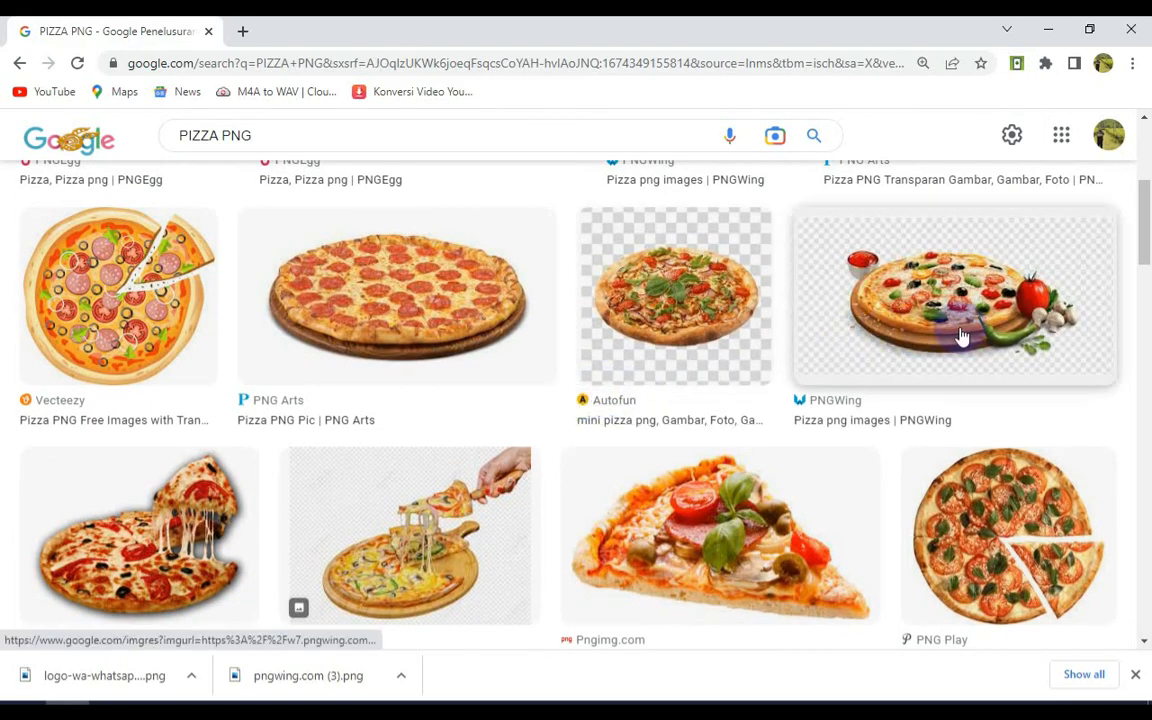
{"action": "left_click", "coordinate": [941, 335]}
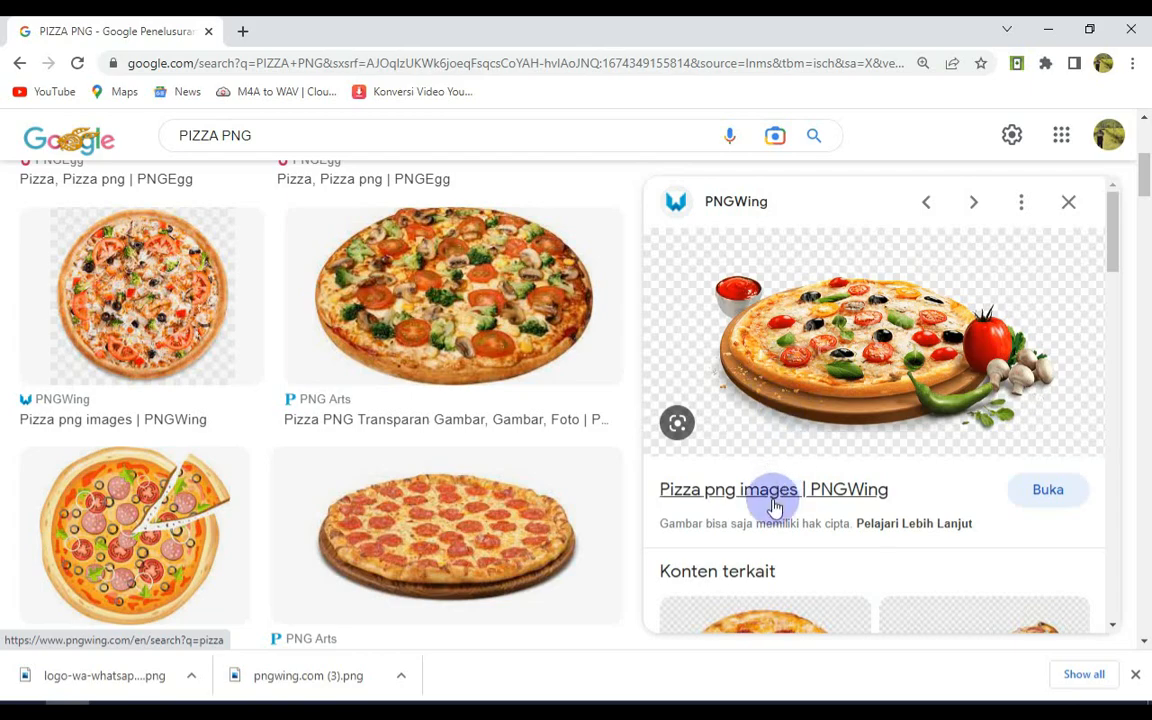
{"action": "scroll", "coordinate": [440, 390], "scroll_direction": "down", "scroll_amount": 3}
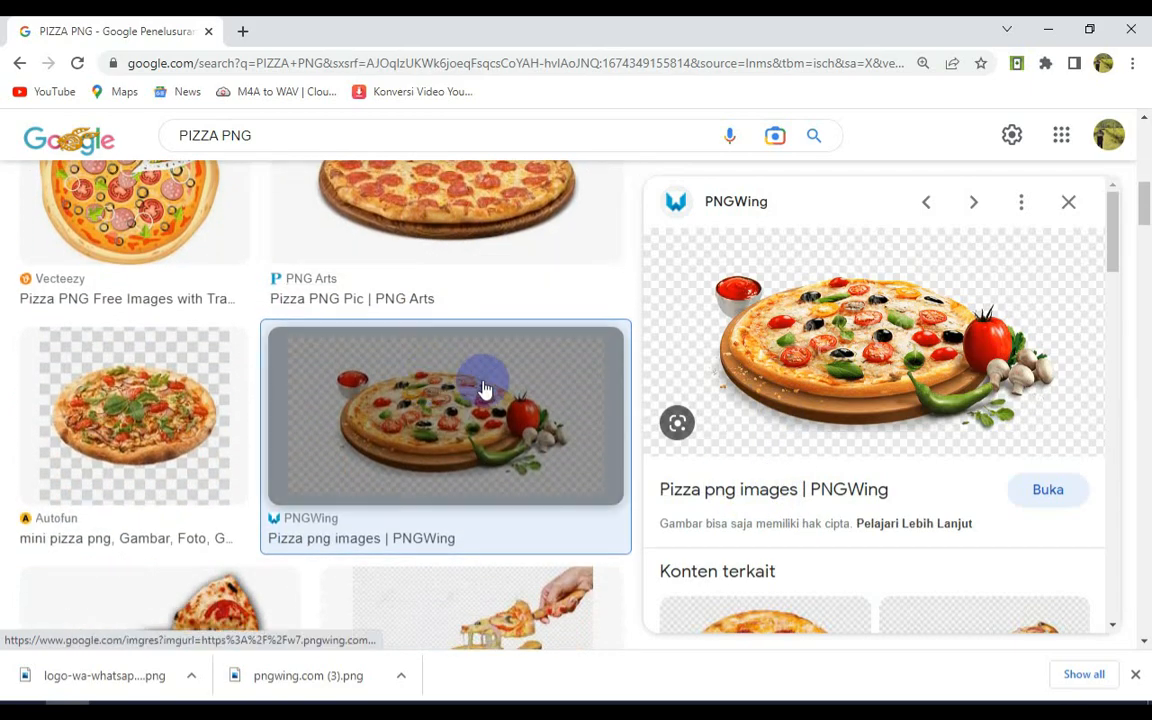
{"action": "scroll", "coordinate": [776, 412], "scroll_direction": "down", "scroll_amount": 3}
{"action": "left_click", "coordinate": [240, 415]}
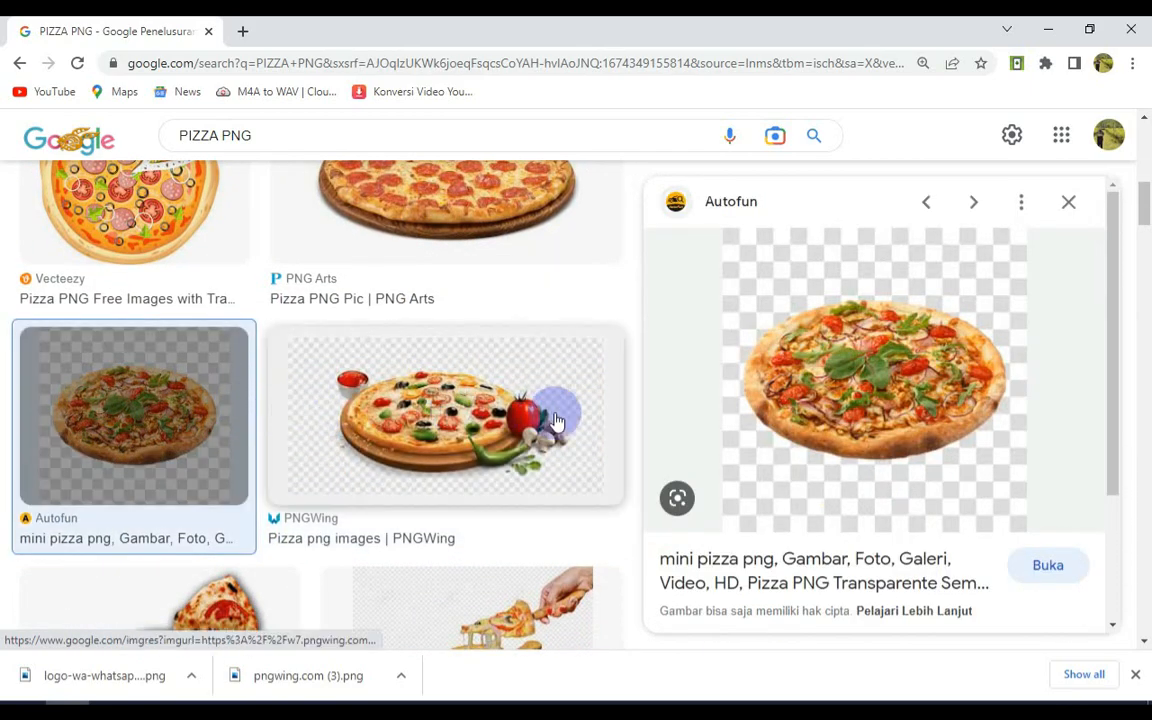
{"action": "scroll", "coordinate": [550, 425], "scroll_direction": "down", "scroll_amount": 2}
{"action": "scroll", "coordinate": [570, 437], "scroll_direction": "down", "scroll_amount": 4}
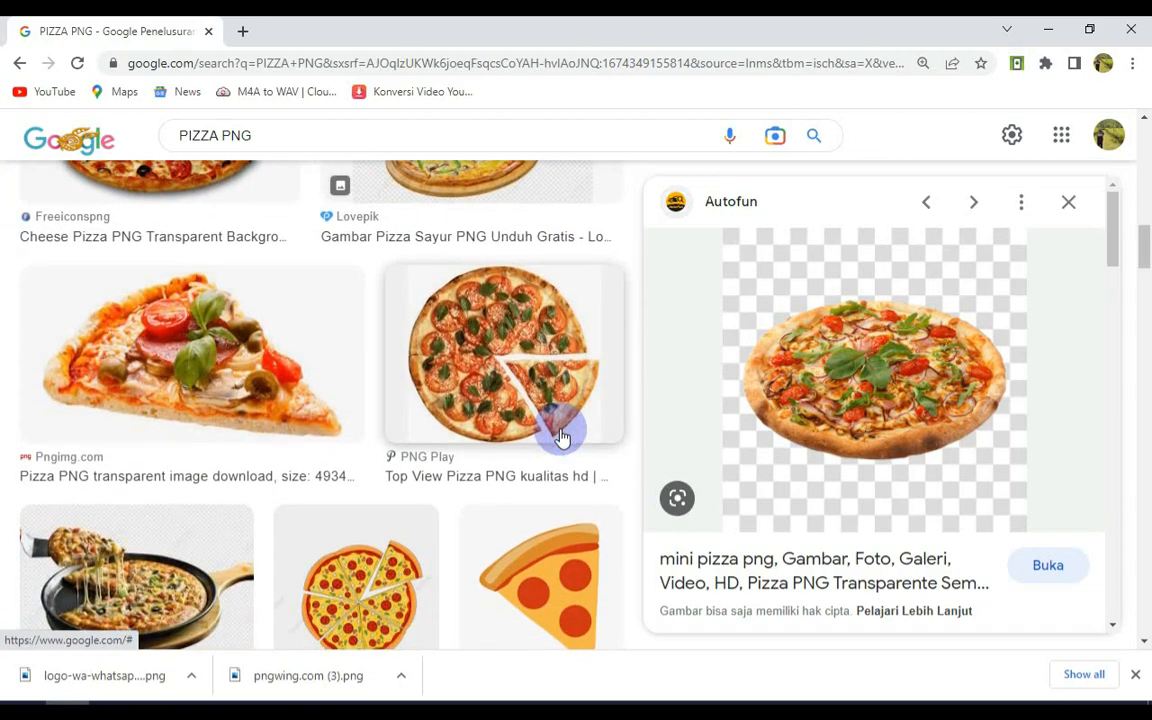
{"action": "scroll", "coordinate": [560, 437], "scroll_direction": "down", "scroll_amount": 3}
{"action": "left_click", "coordinate": [589, 440]}
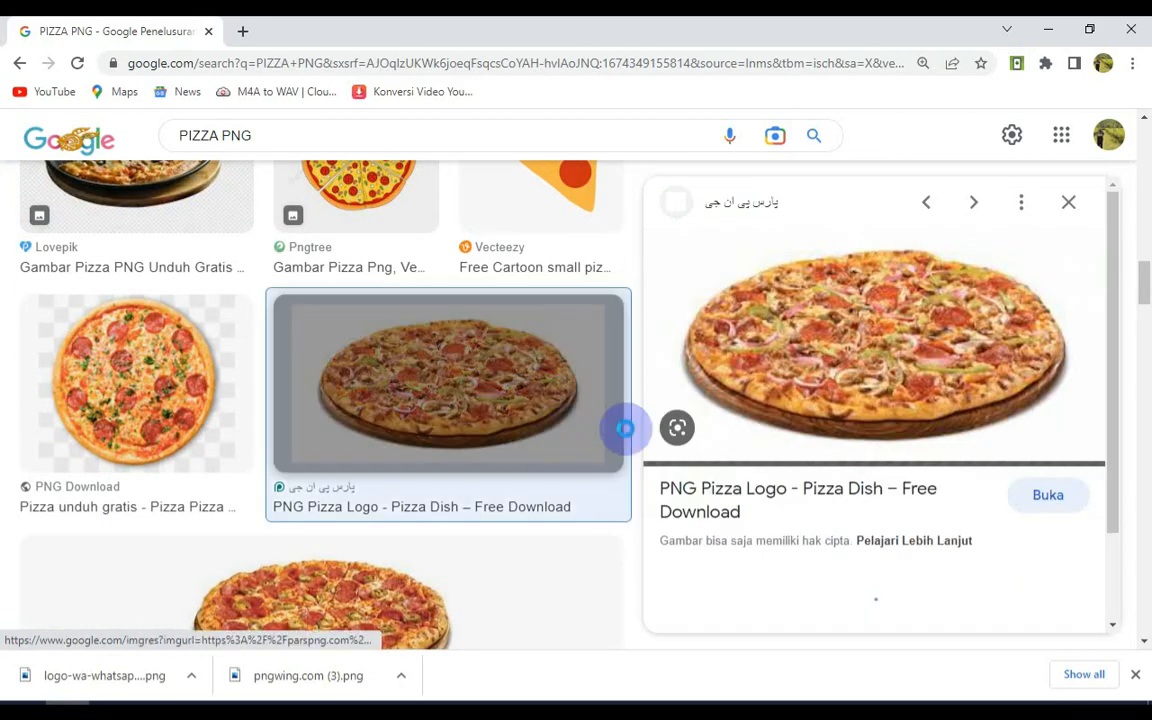
{"action": "scroll", "coordinate": [818, 430], "scroll_direction": "down", "scroll_amount": 2}
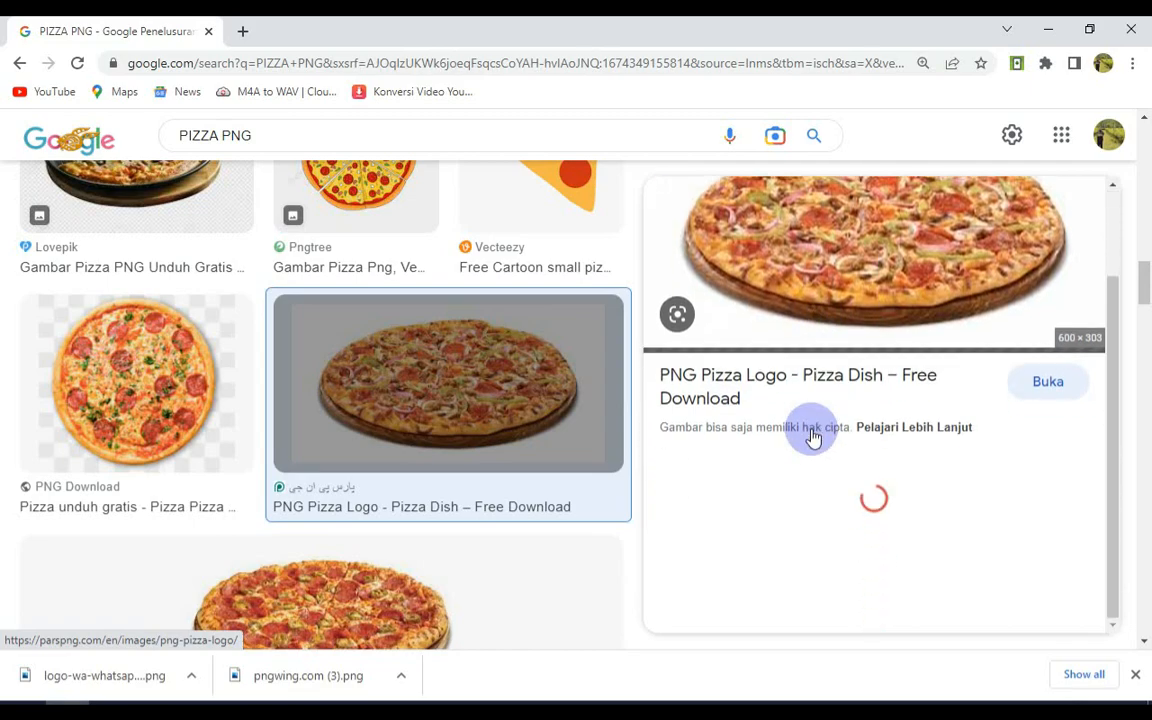
{"action": "scroll", "coordinate": [432, 458], "scroll_direction": "down", "scroll_amount": 2}
- Save PNG Mart's pepperoni pizza picture to Downloads as the PNG image Pepperoni-Pizza-PNG-Transparent-Image
{"action": "left_click", "coordinate": [393, 458]}
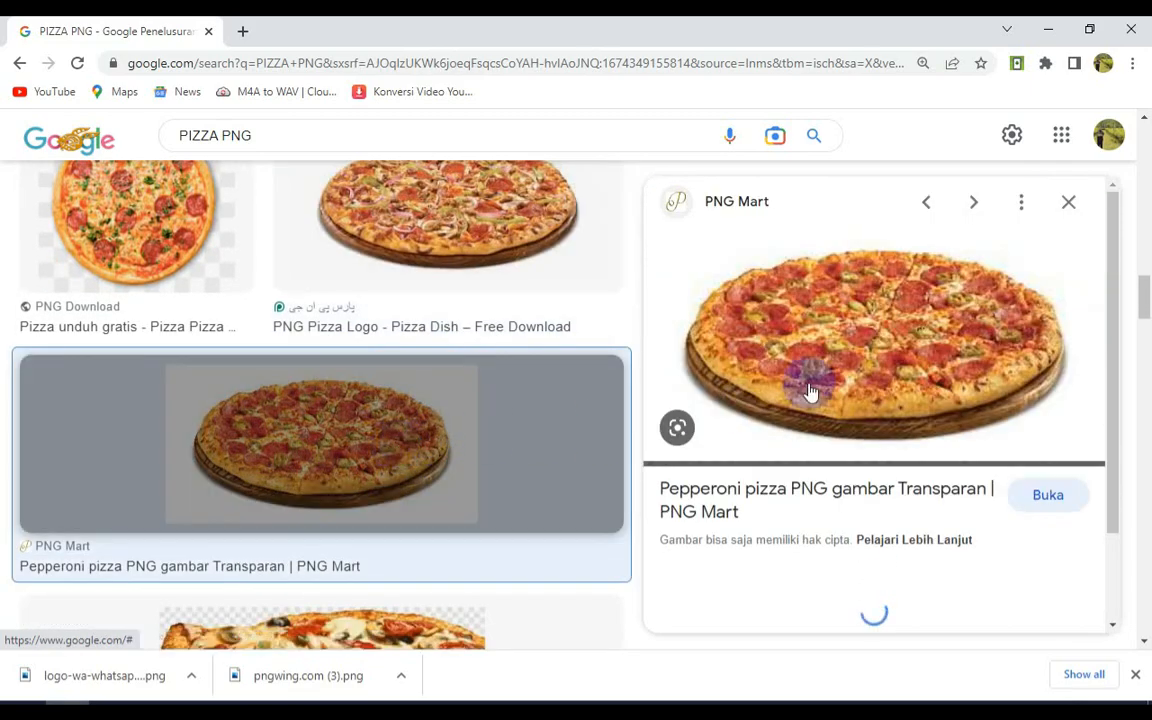
{"action": "left_click", "coordinate": [800, 488]}
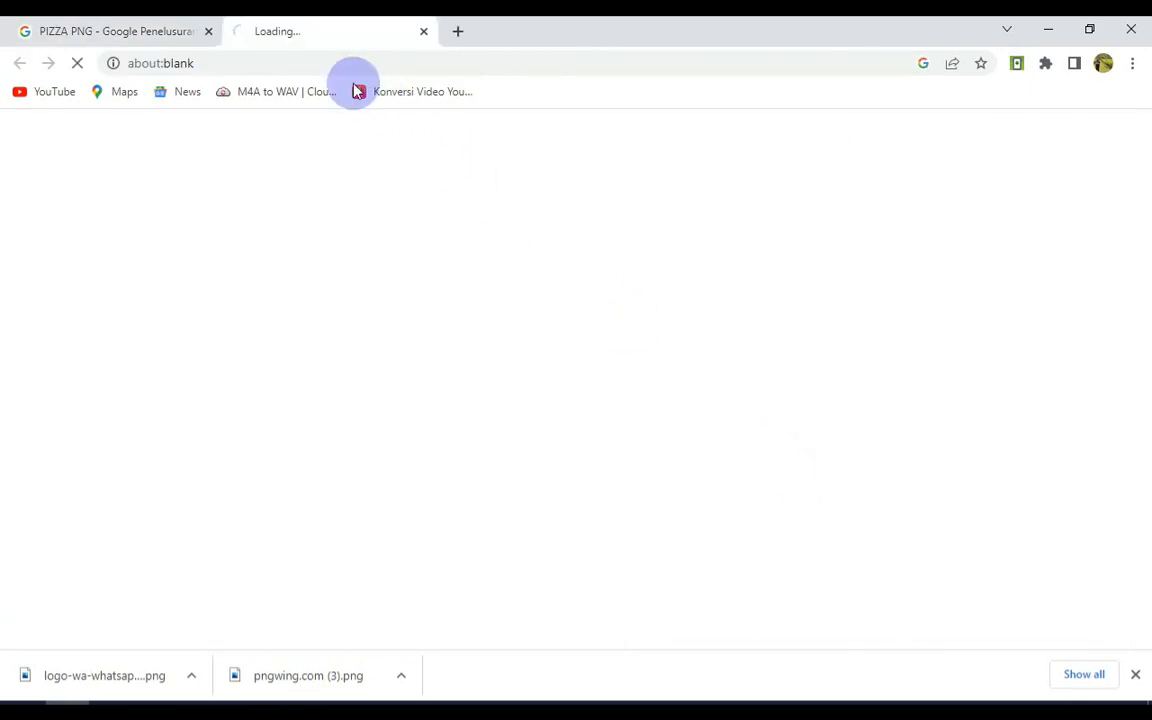
{"action": "left_click", "coordinate": [137, 22]}
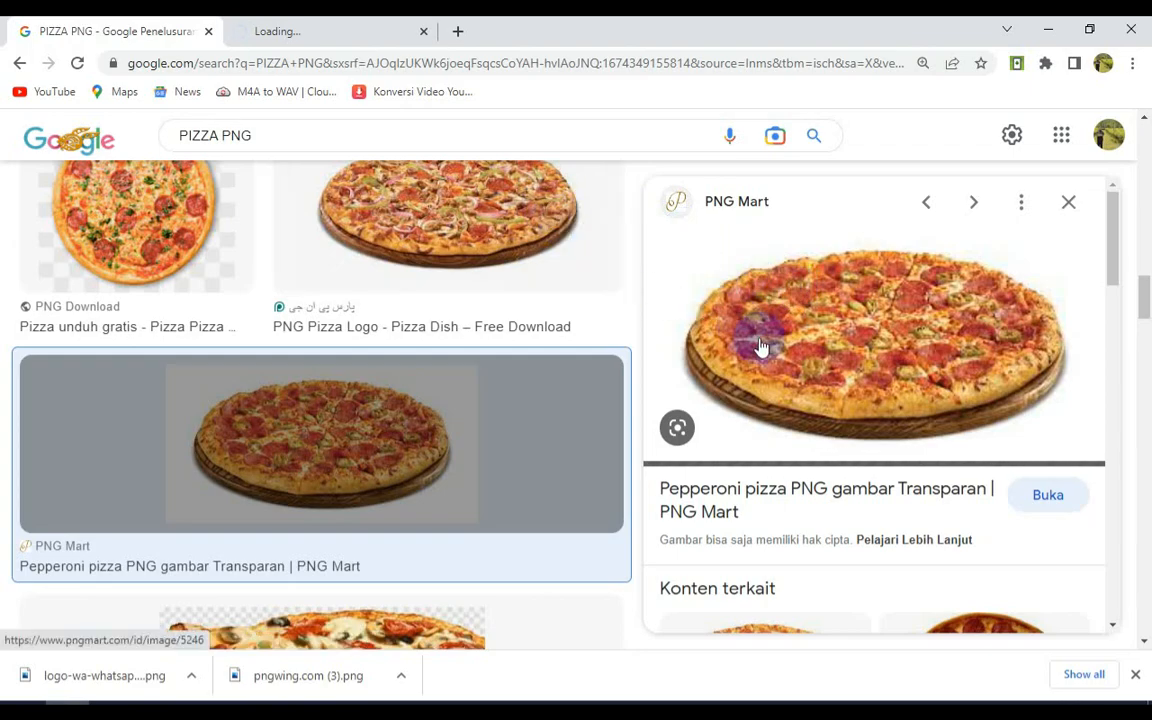
{"action": "scroll", "coordinate": [617, 393], "scroll_direction": "down", "scroll_amount": 3}
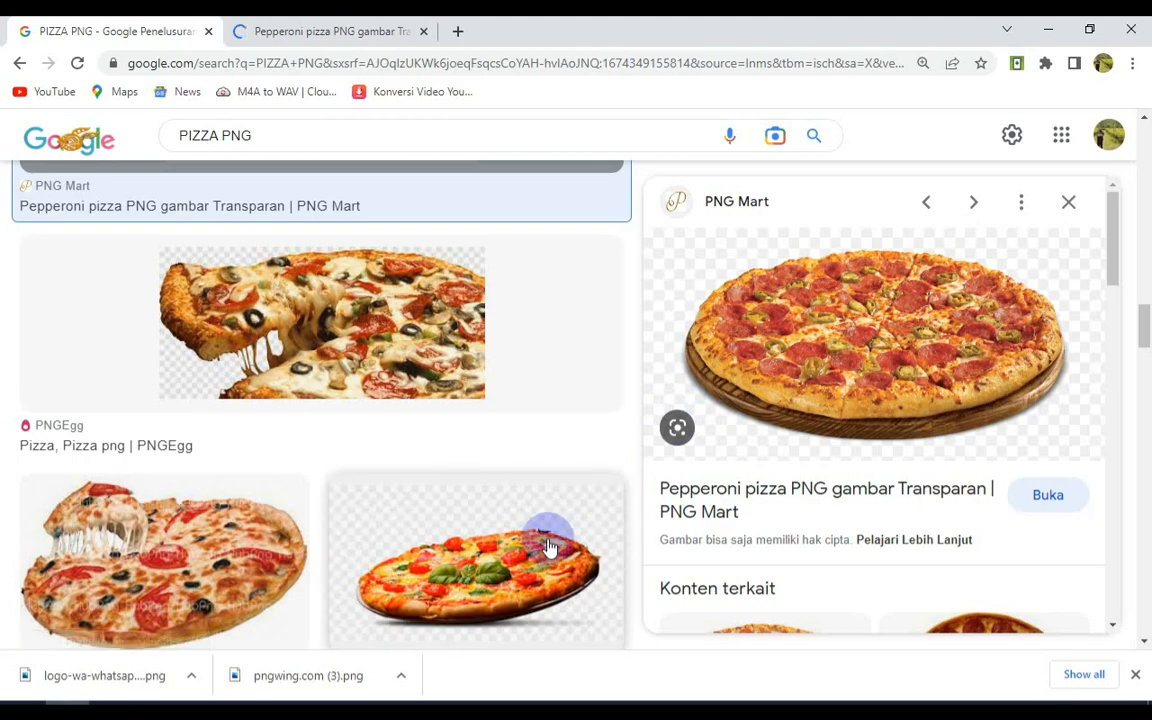
{"action": "right_click", "coordinate": [790, 342]}
{"action": "left_click", "coordinate": [864, 555]}
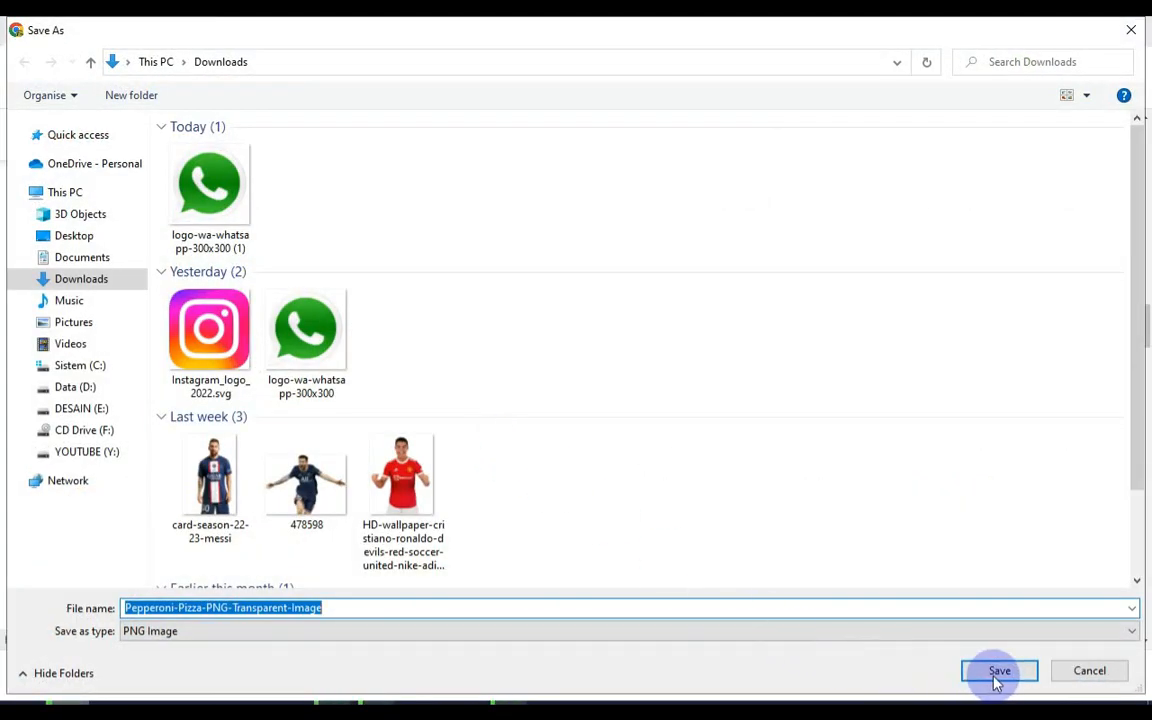
{"action": "left_click", "coordinate": [998, 669]}
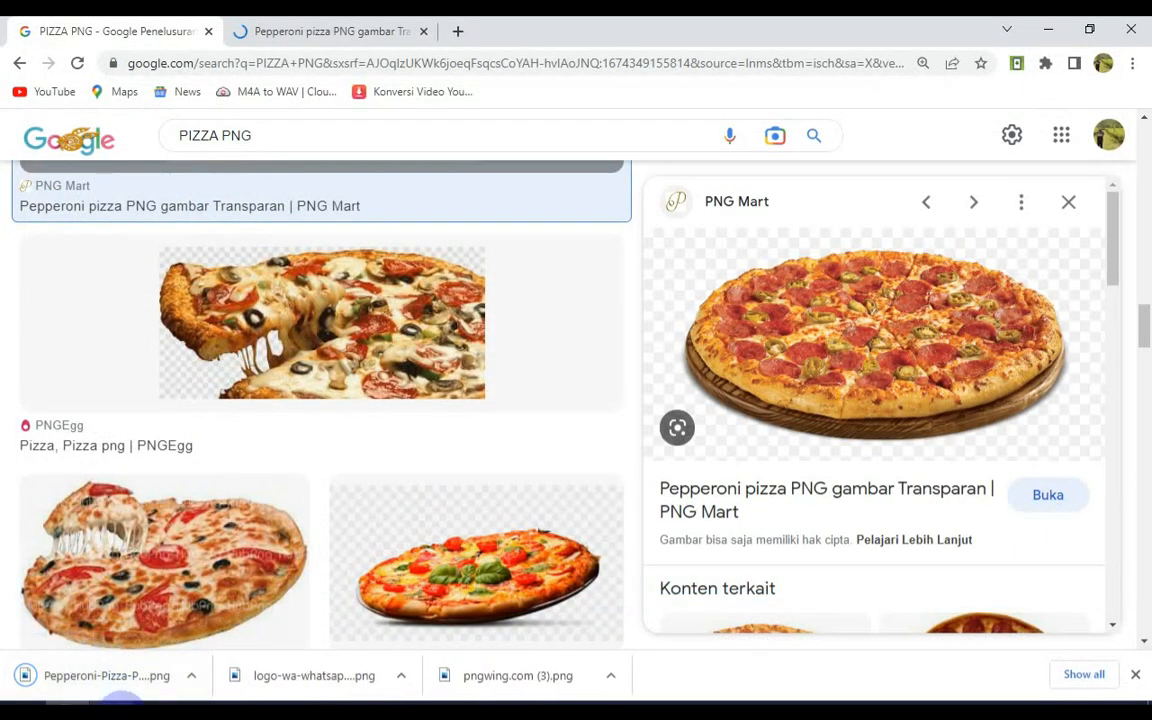
- Import the downloaded pizza image into the CorelDRAW document and place it on the banner's right half, about 135 cm wide
{"action": "left_click", "coordinate": [121, 705]}
{"action": "left_click_drag", "start_coordinate": [121, 705], "coordinate": [630, 381]}
{"action": "left_click_drag", "start_coordinate": [686, 249], "coordinate": [700, 408]}
{"action": "left_click_drag", "start_coordinate": [773, 376], "coordinate": [878, 358]}
- Enlarge the pizza image to about 177 by 89 cm and position it on the banner's right half, overlapping the white strip
{"action": "scroll", "coordinate": [597, 393], "scroll_direction": "up", "scroll_amount": 3}
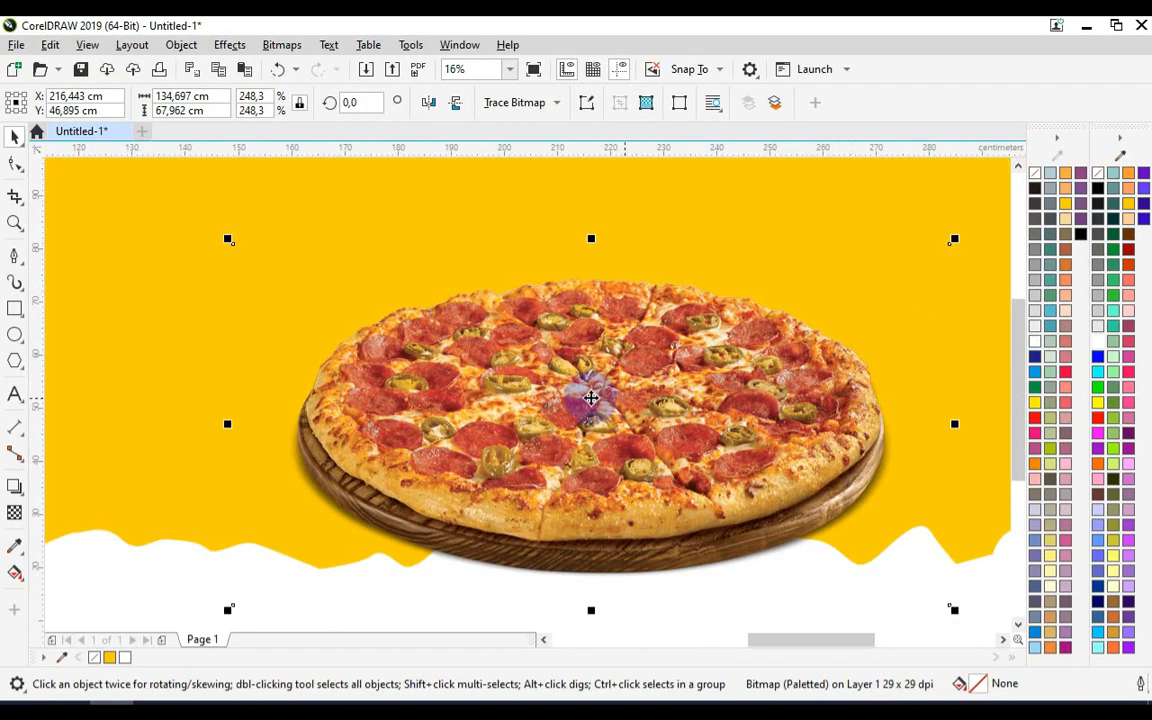
{"action": "scroll", "coordinate": [597, 388], "scroll_direction": "down", "scroll_amount": 3}
{"action": "scroll", "coordinate": [605, 390], "scroll_direction": "up", "scroll_amount": 4}
{"action": "scroll", "coordinate": [559, 416], "scroll_direction": "down", "scroll_amount": 2}
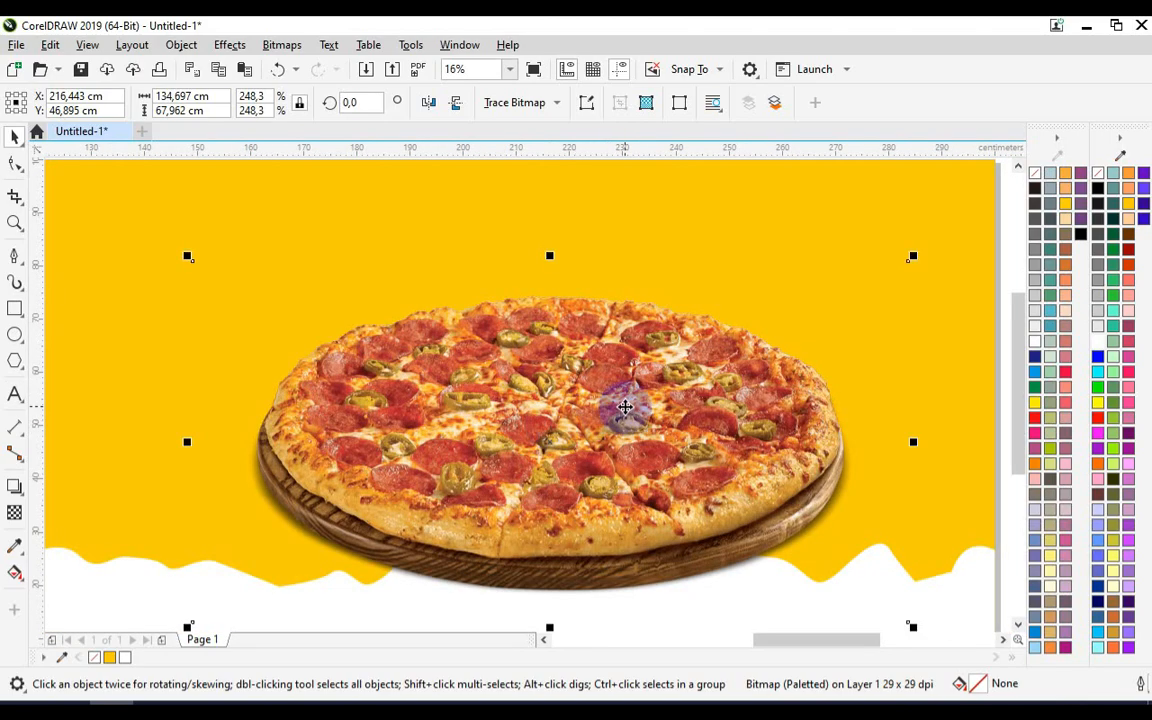
{"action": "scroll", "coordinate": [624, 406], "scroll_direction": "down", "scroll_amount": 2}
{"action": "left_click_drag", "start_coordinate": [772, 329], "coordinate": [806, 314]}
{"action": "mouse_move", "coordinate": [679, 406]}
{"action": "left_mouse_down"}
{"action": "mouse_move", "coordinate": [663, 414]}
{"action": "mouse_move", "coordinate": [685, 404]}
{"action": "left_mouse_up"}
{"action": "scroll", "coordinate": [753, 360], "scroll_direction": "up", "scroll_amount": 2}
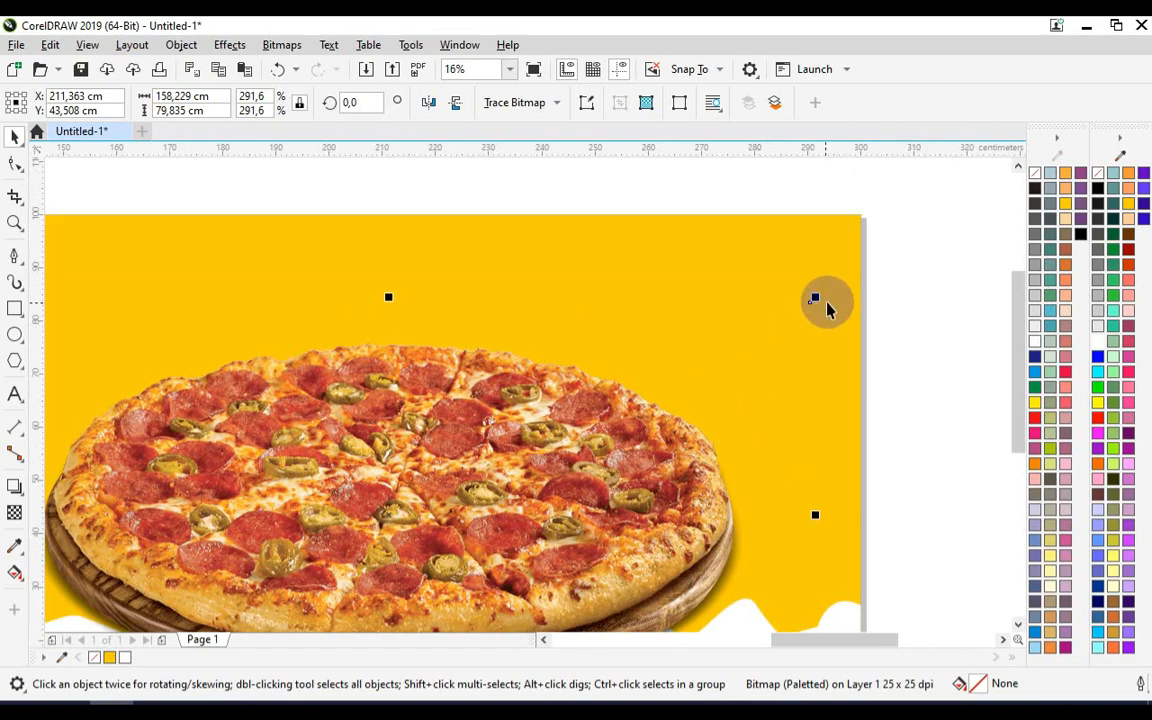
{"action": "left_click_drag", "start_coordinate": [829, 293], "coordinate": [828, 285]}
{"action": "scroll", "coordinate": [828, 285], "scroll_direction": "down", "scroll_amount": 2}
{"action": "left_click_drag", "start_coordinate": [743, 388], "coordinate": [738, 383]}
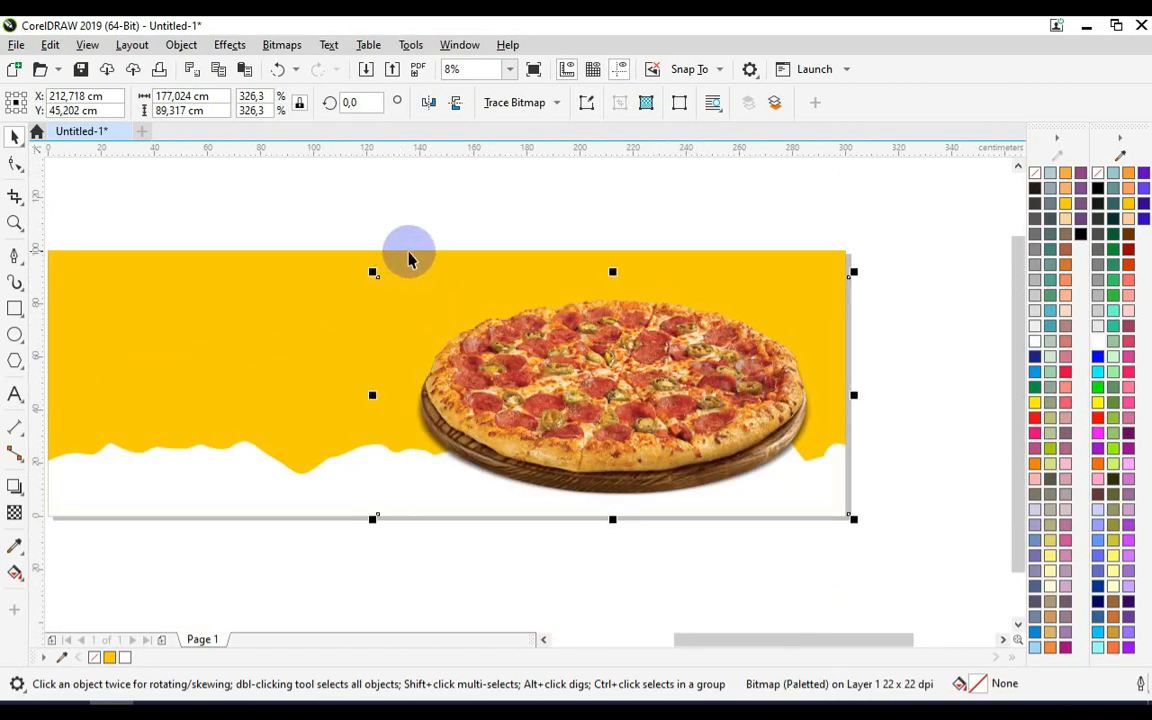
- Move the pizza image off the banner to the empty area below the page and deselect it
{"action": "scroll", "coordinate": [598, 386], "scroll_direction": "down", "scroll_amount": 2}
{"action": "left_click_drag", "start_coordinate": [602, 378], "coordinate": [584, 524]}
{"action": "left_click", "coordinate": [663, 440]}
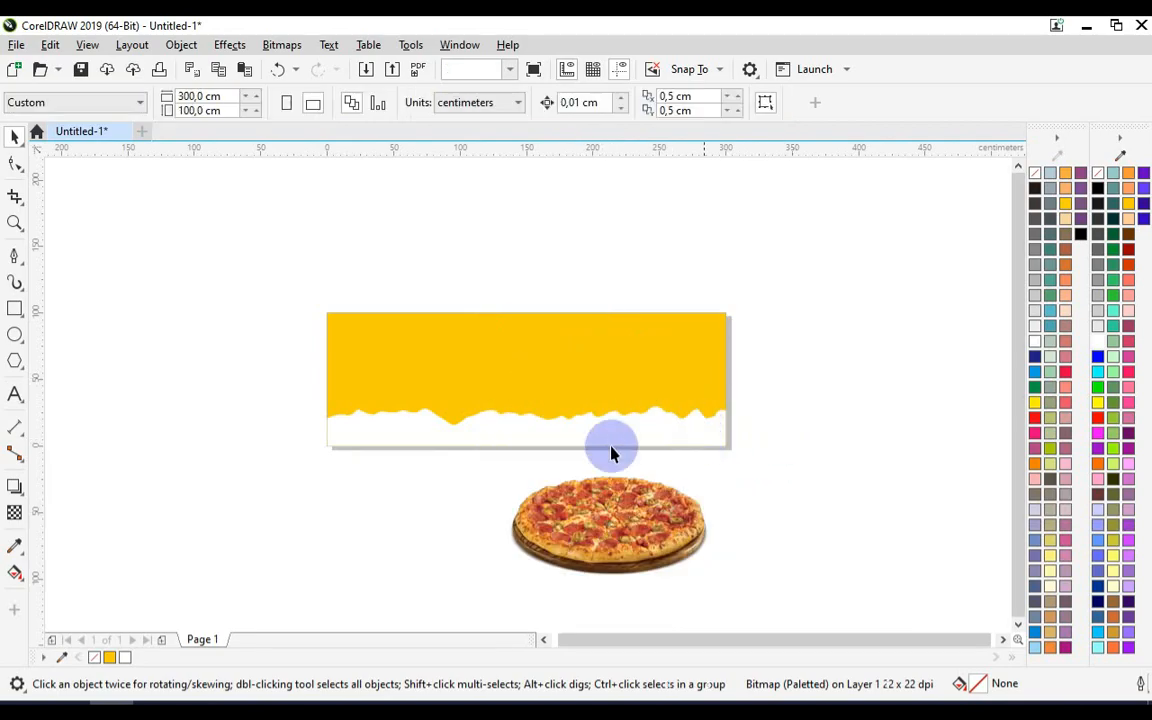
{"action": "left_click", "coordinate": [596, 441]}
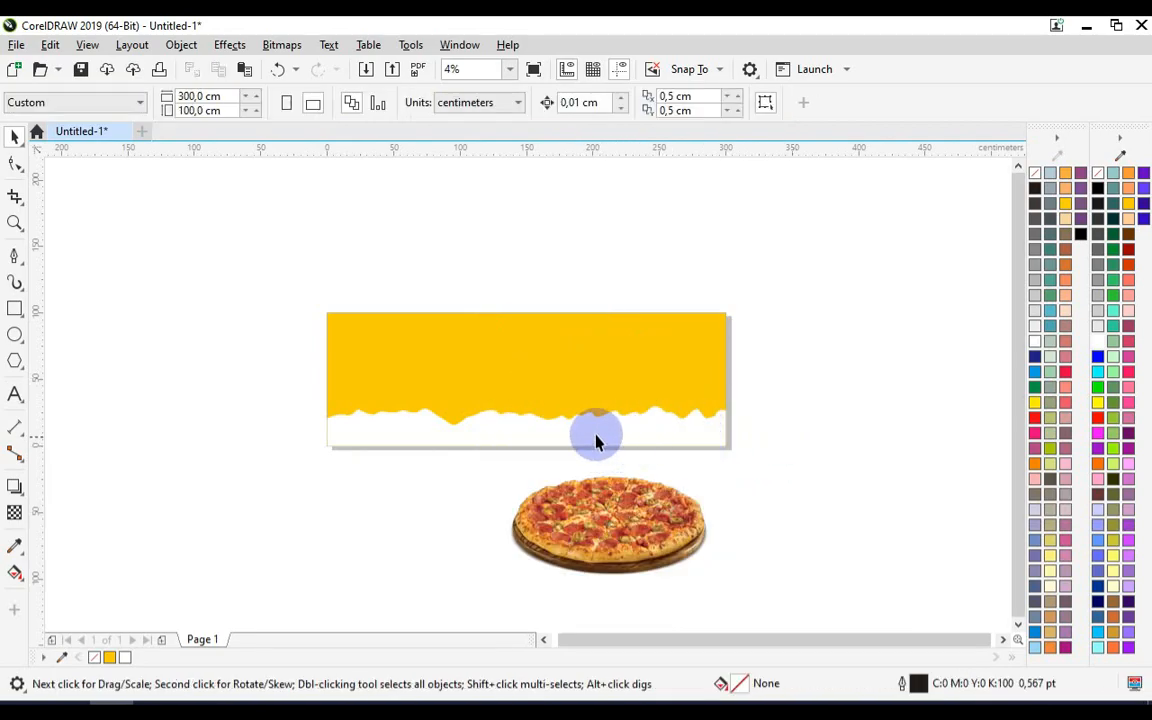
- Draw a closed five-sided Pen shape about 177 by 146 cm across the banner's right end, with a slanted left edge
{"action": "left_click", "coordinate": [15, 258]}
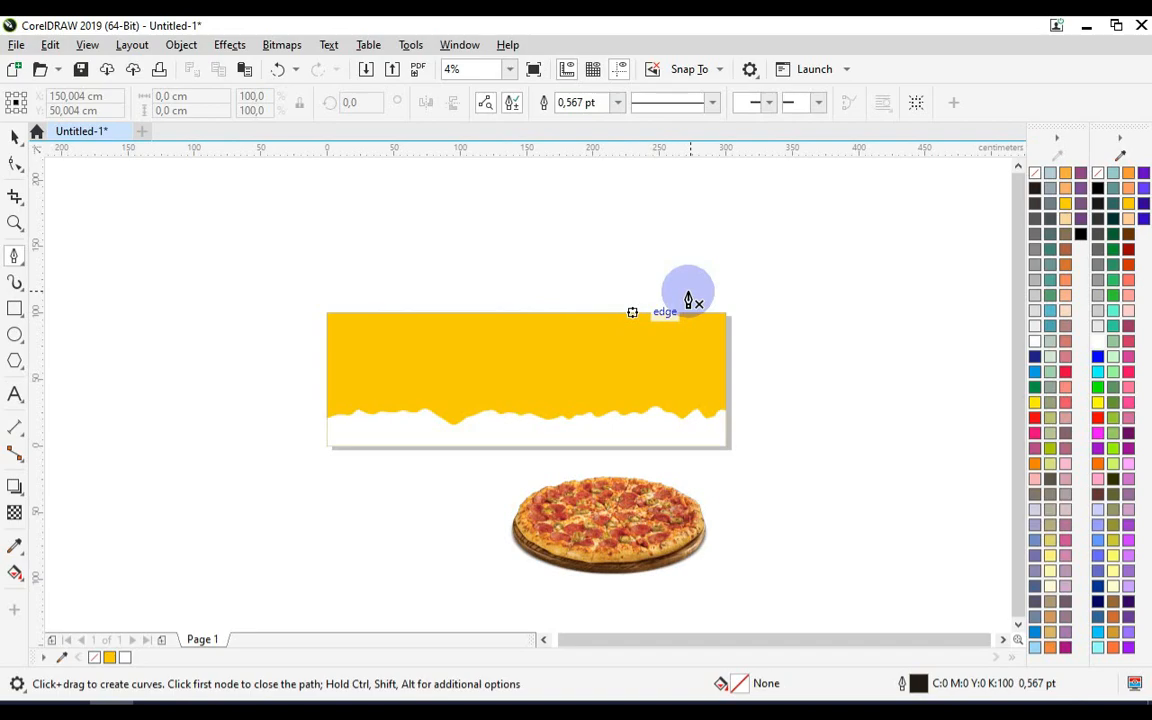
{"action": "left_click", "coordinate": [660, 290]}
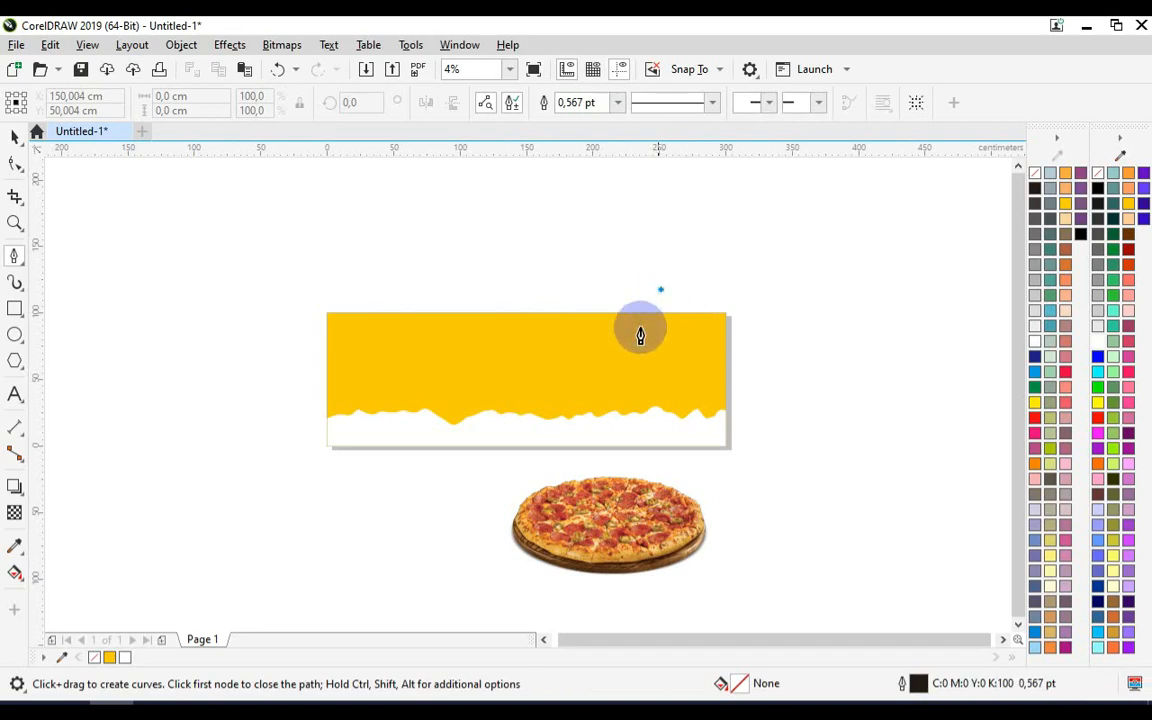
{"action": "left_click", "coordinate": [538, 463]}
{"action": "left_click", "coordinate": [740, 462]}
{"action": "left_click", "coordinate": [776, 356]}
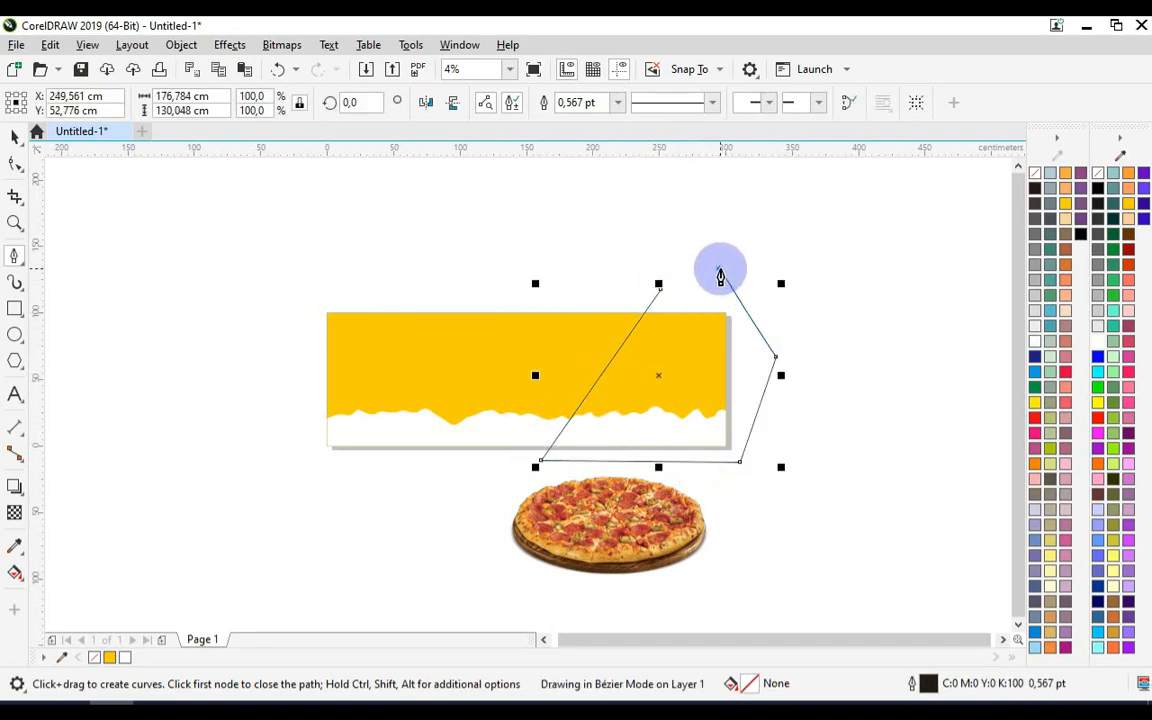
{"action": "left_click", "coordinate": [719, 269]}
{"action": "left_click", "coordinate": [660, 289]}
{"action": "left_click", "coordinate": [15, 138]}
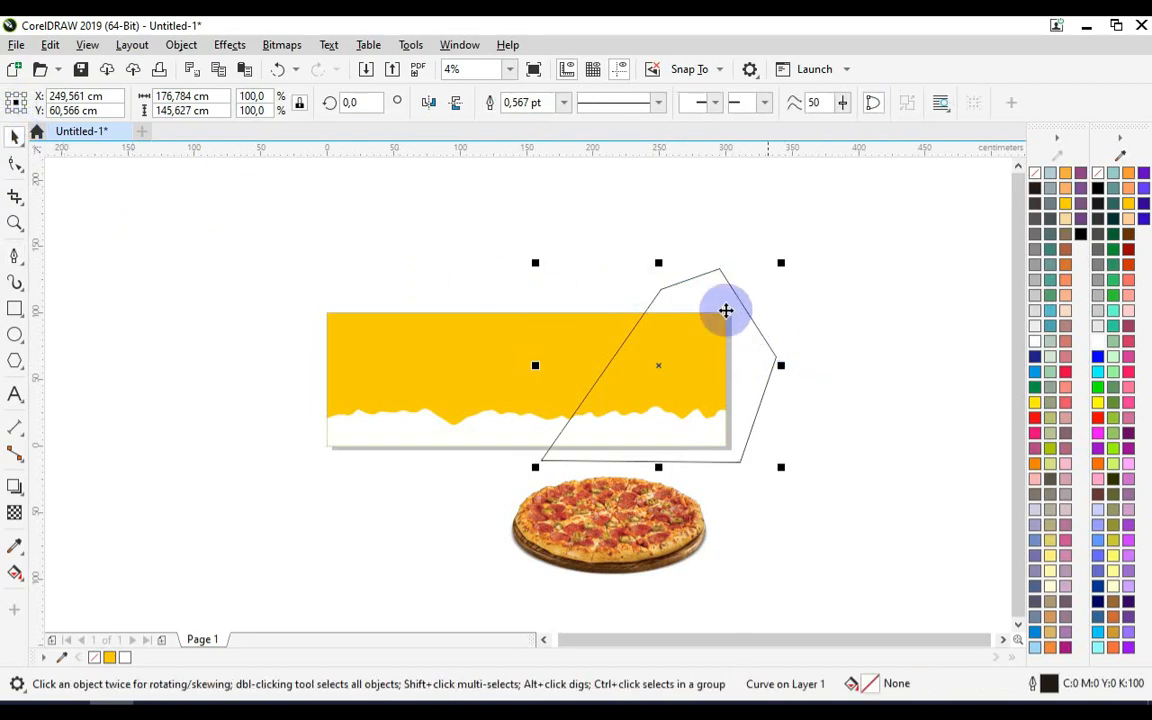
- Intersect the five-sided shape with the yellow background and delete the original shape
{"action": "left_click", "coordinate": [550, 337], "text": "shift"}
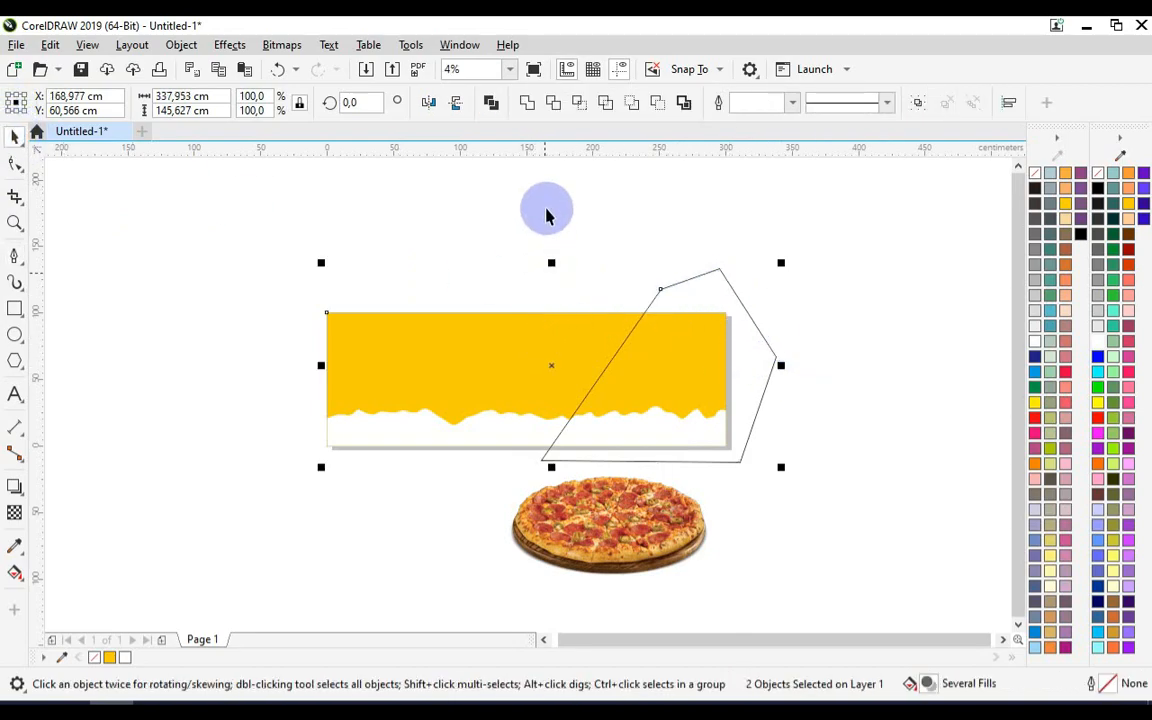
{"action": "left_click", "coordinate": [578, 105]}
{"action": "left_click", "coordinate": [717, 282]}
{"action": "key", "text": "Delete"}
- Fill the intersected piece at the banner's right end with black and deselect it
{"action": "left_click", "coordinate": [700, 334]}
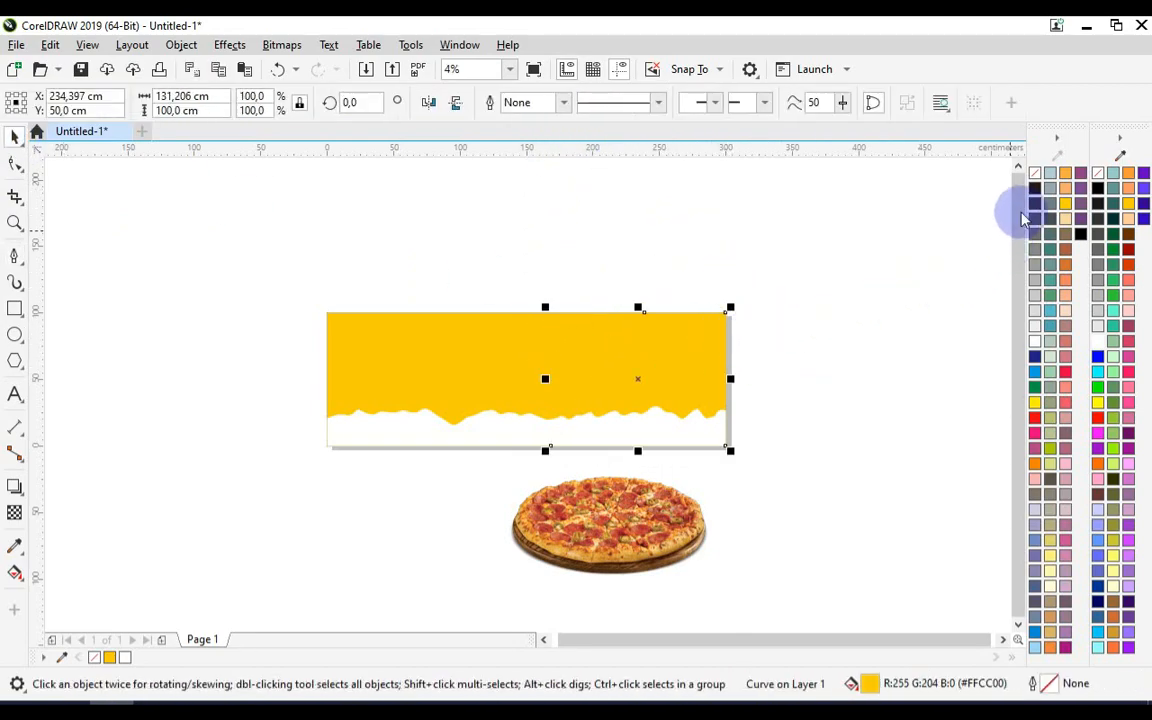
{"action": "left_click", "coordinate": [1097, 188]}
{"action": "key", "text": "Escape"}
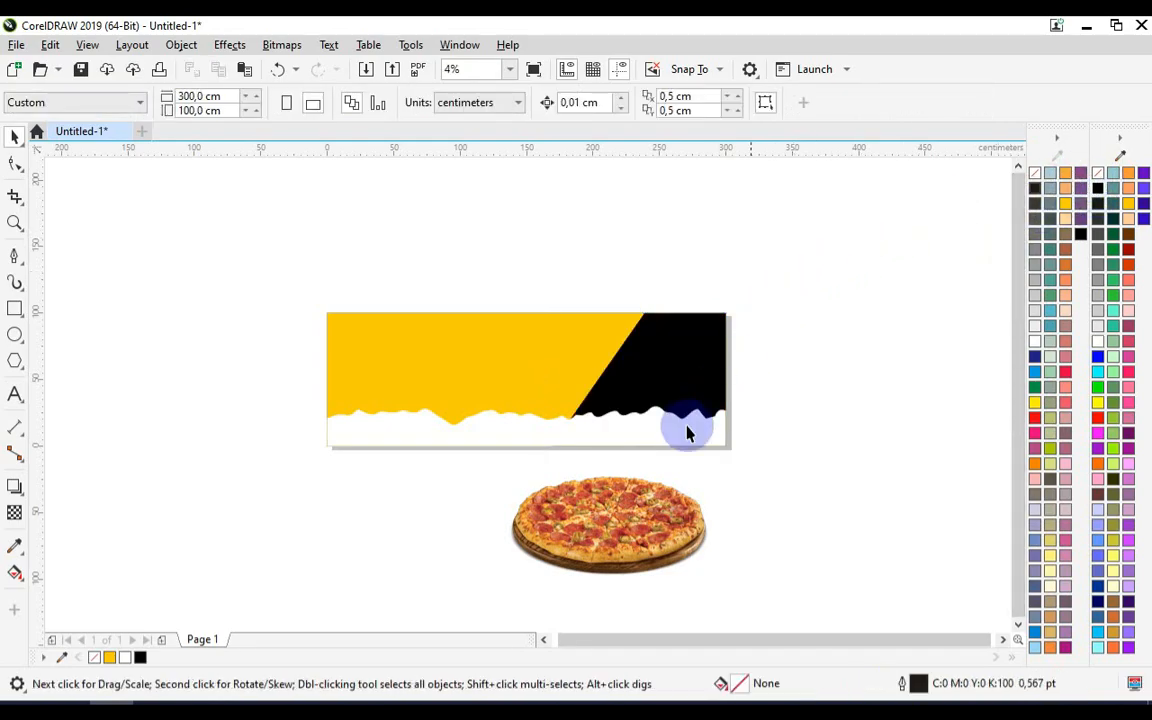
- Move the pizza image back onto the banner's right half, overlapping the black shape and the white strip
{"action": "left_click_drag", "start_coordinate": [638, 531], "coordinate": [667, 351]}
{"action": "scroll", "coordinate": [619, 376], "scroll_direction": "up", "scroll_amount": 1}
{"action": "left_click", "coordinate": [713, 233]}
{"action": "scroll", "coordinate": [578, 334], "scroll_direction": "down", "scroll_amount": 1}
{"action": "scroll", "coordinate": [571, 339], "scroll_direction": "up", "scroll_amount": 1}
{"action": "scroll", "coordinate": [571, 339], "scroll_direction": "down", "scroll_amount": 1}
{"action": "scroll", "coordinate": [464, 328], "scroll_direction": "up", "scroll_amount": 1}
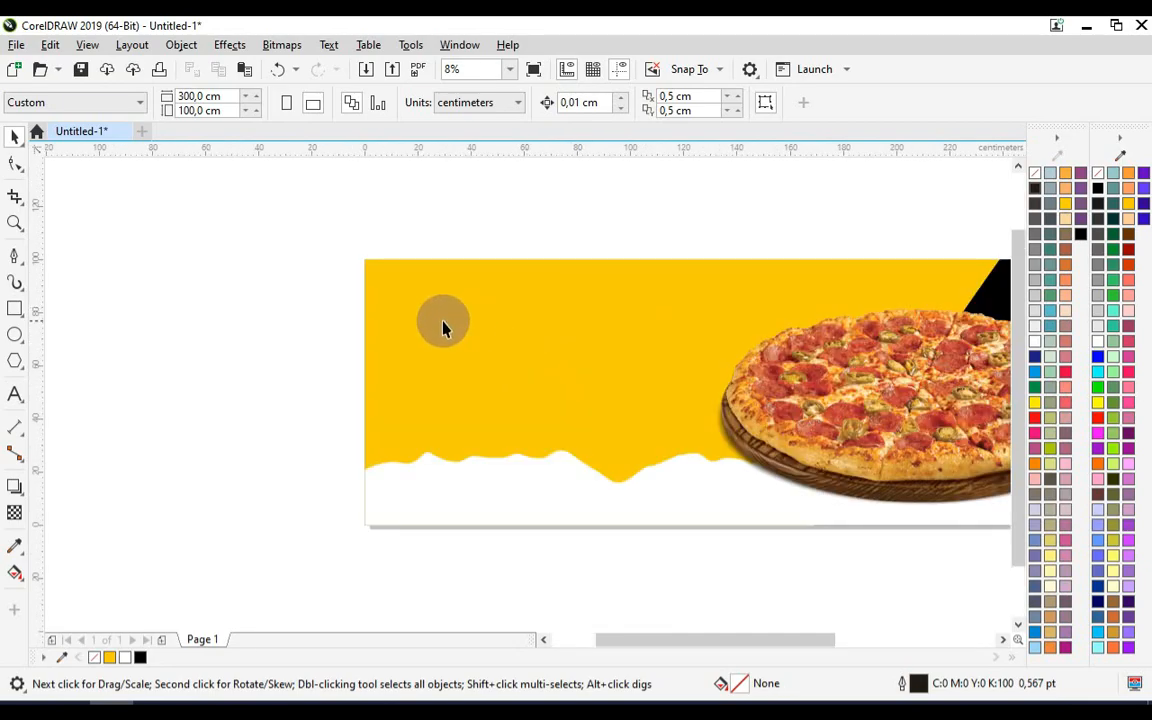
- Add the text "Pizza" on the yellow area left of the pizza image, enlarge it to about 1152 pt and fill it white
{"action": "left_click", "coordinate": [15, 394]}
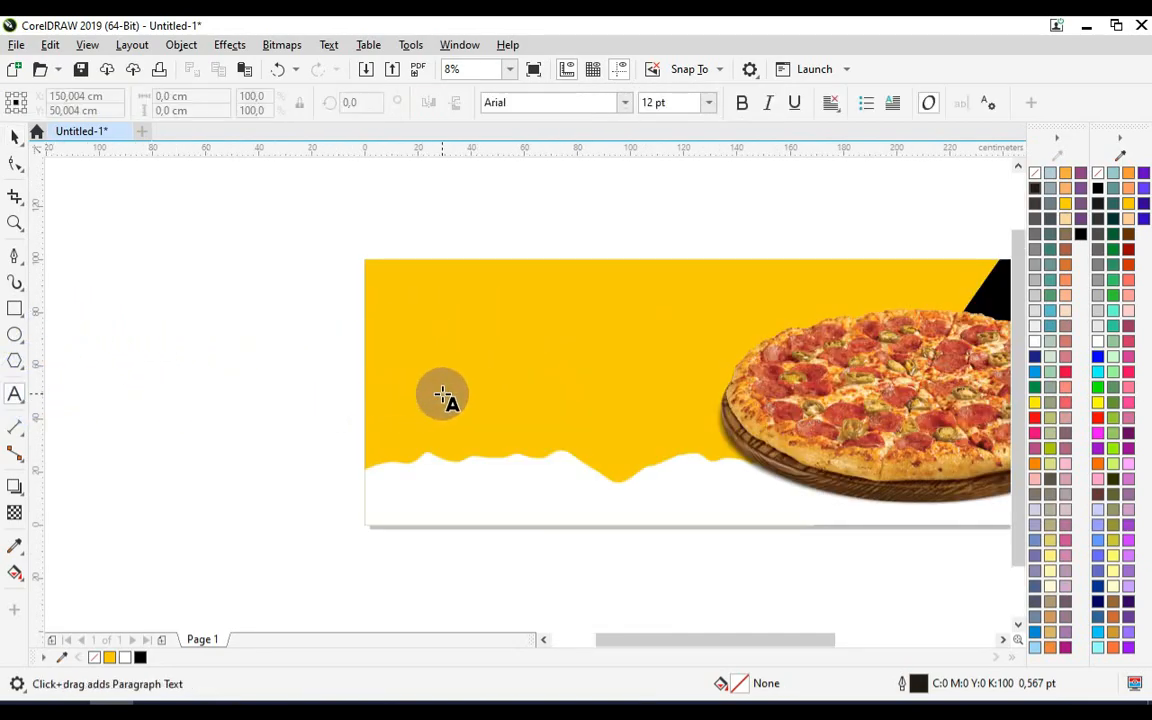
{"action": "left_click", "coordinate": [442, 393]}
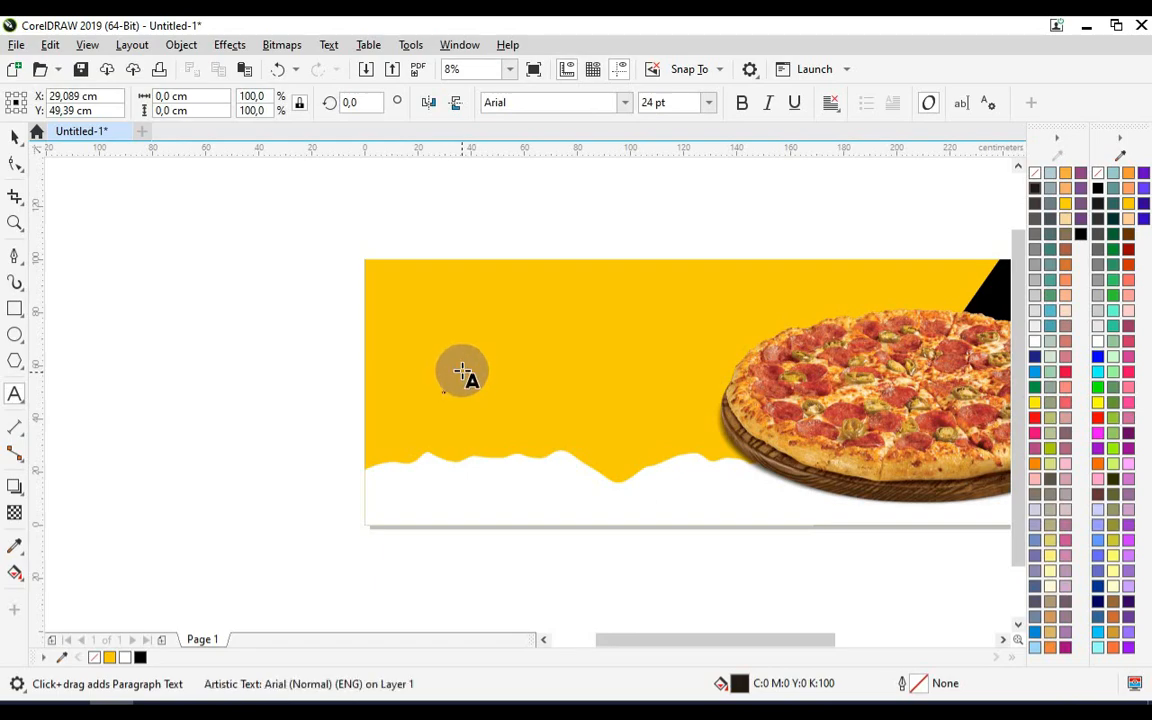
{"action": "left_click_drag", "start_coordinate": [453, 383], "coordinate": [603, 305]}
{"action": "key", "text": "ctrl+a"}
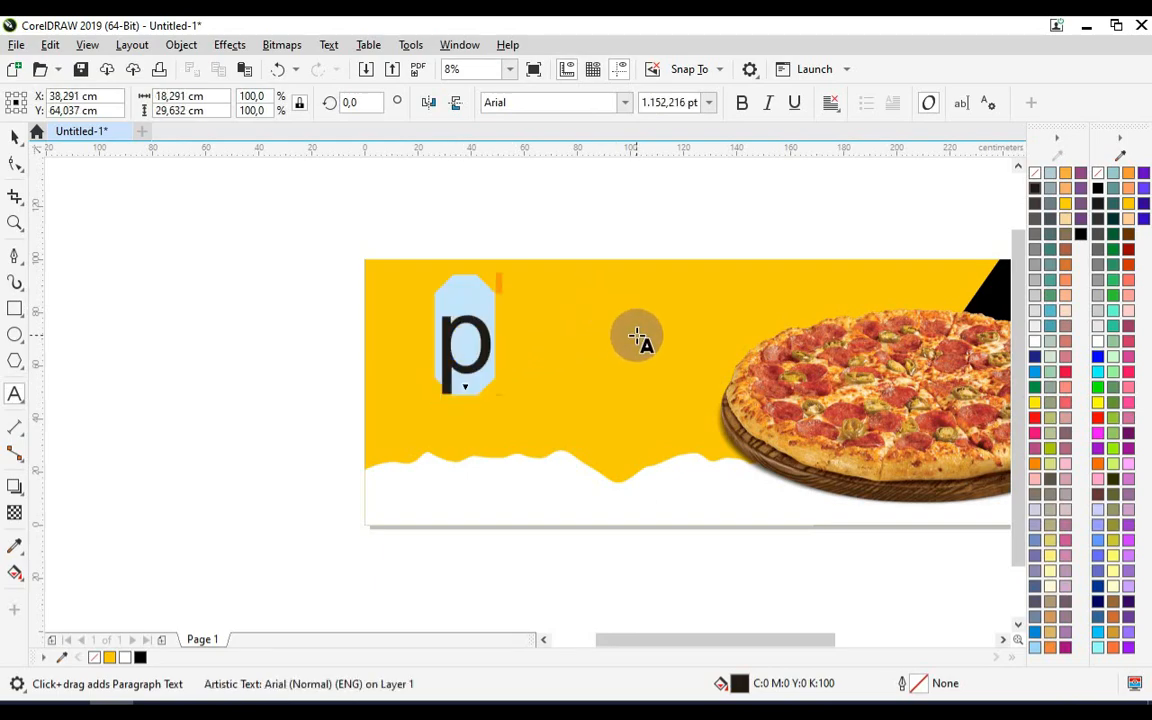
{"action": "type", "text": "IZ"}
{"action": "key", "text": "ctrl+a"}
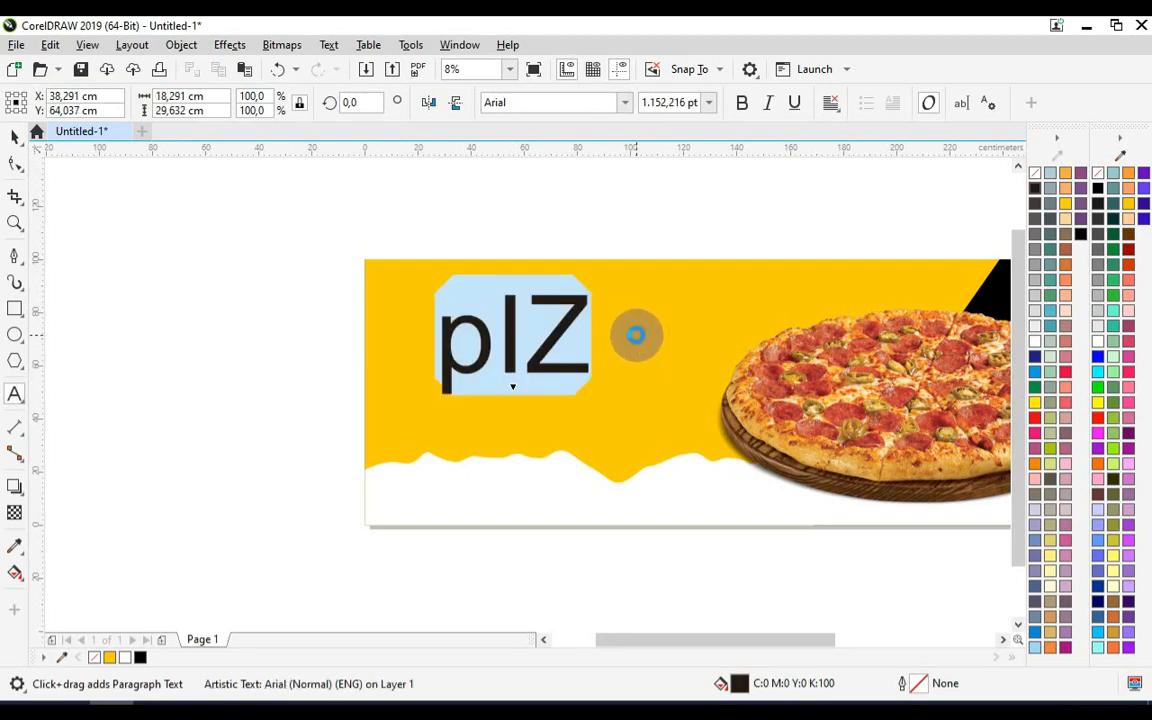
{"action": "type", "text": "Pi"}
{"action": "left_click", "coordinate": [14, 136]}
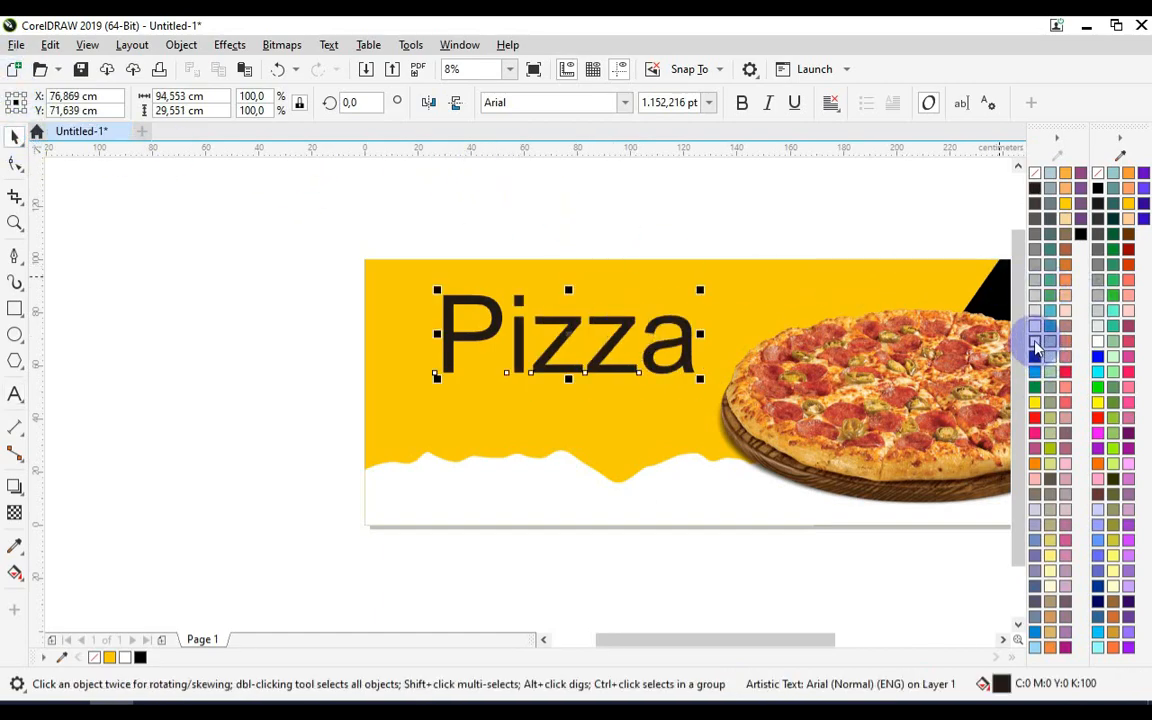
{"action": "left_click", "coordinate": [1036, 345]}
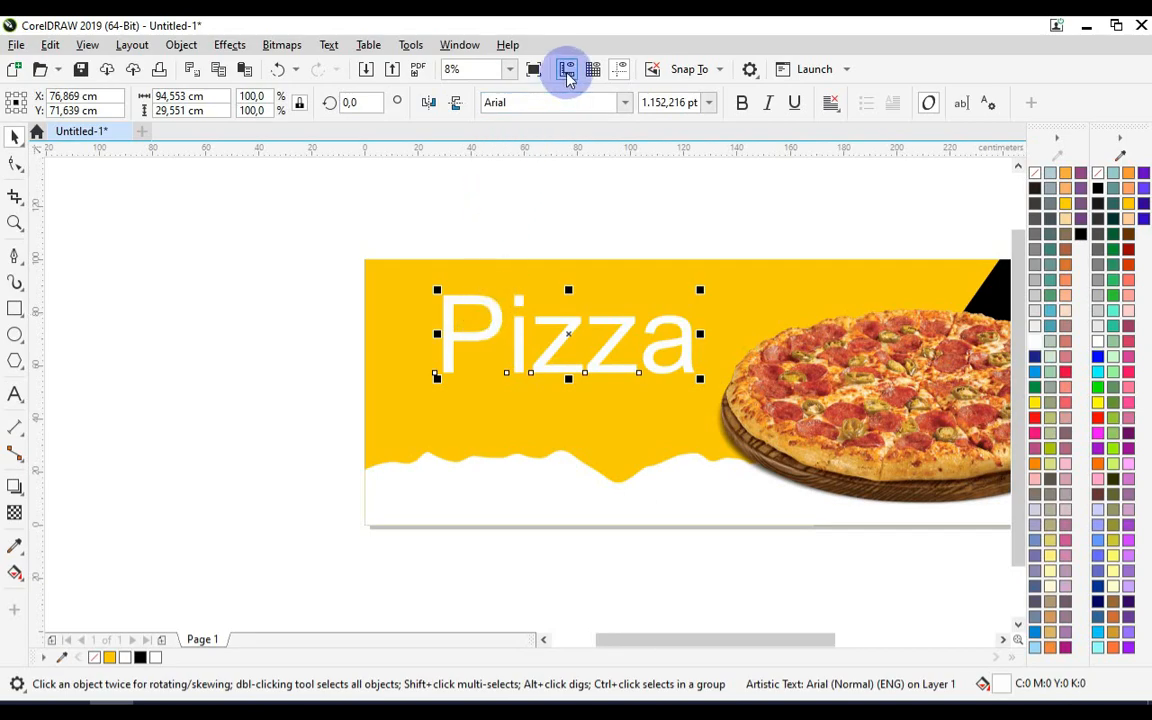
- Try Birds of Paradise Personal use on the Pizza text and settle on the font Blisk Rhythm - Personal Use
{"action": "type", "text": "B"}
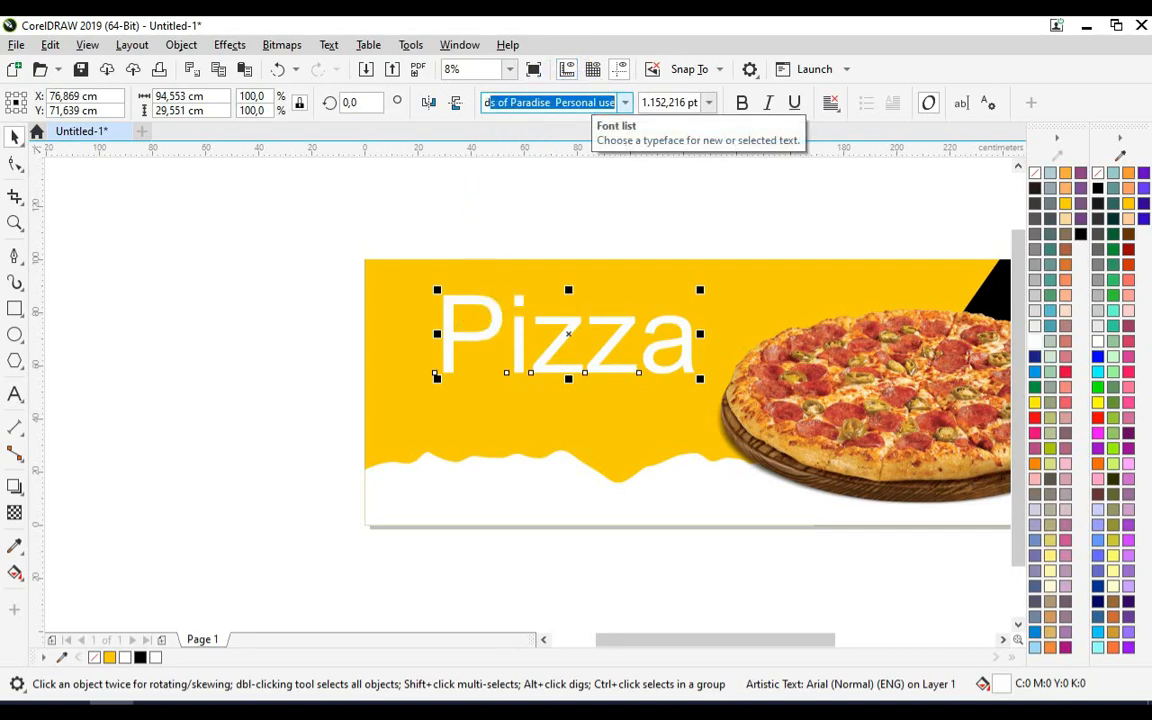
{"action": "key", "text": "Return"}
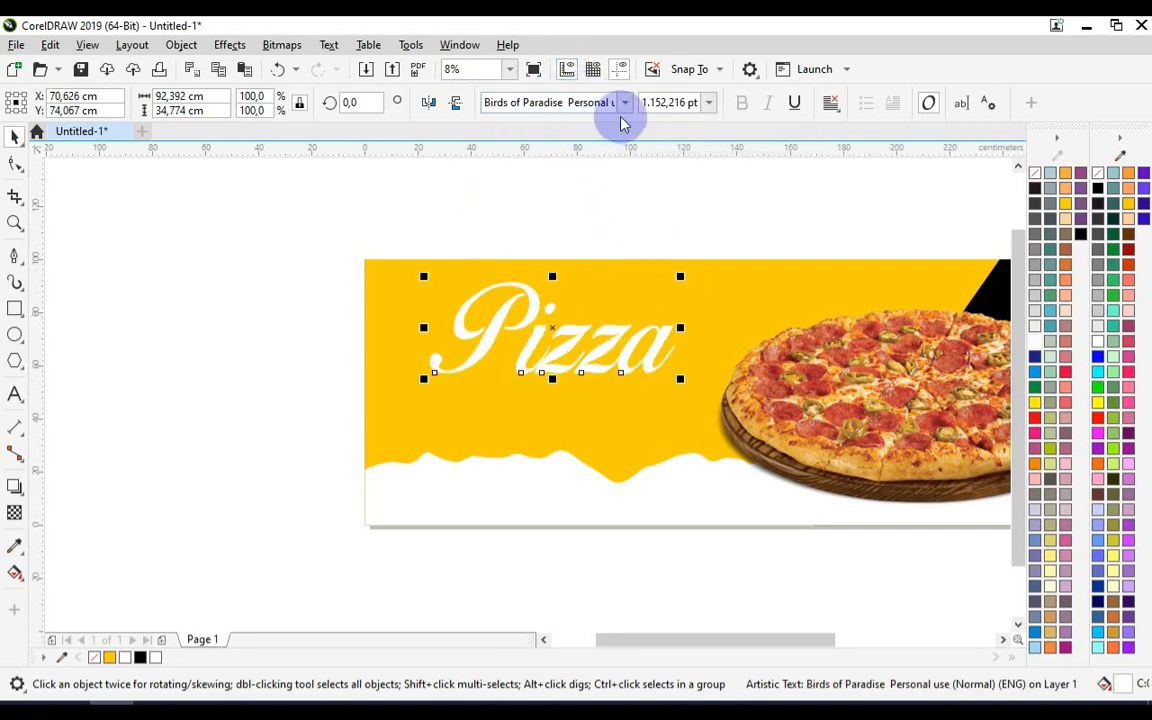
{"action": "left_click", "coordinate": [625, 102]}
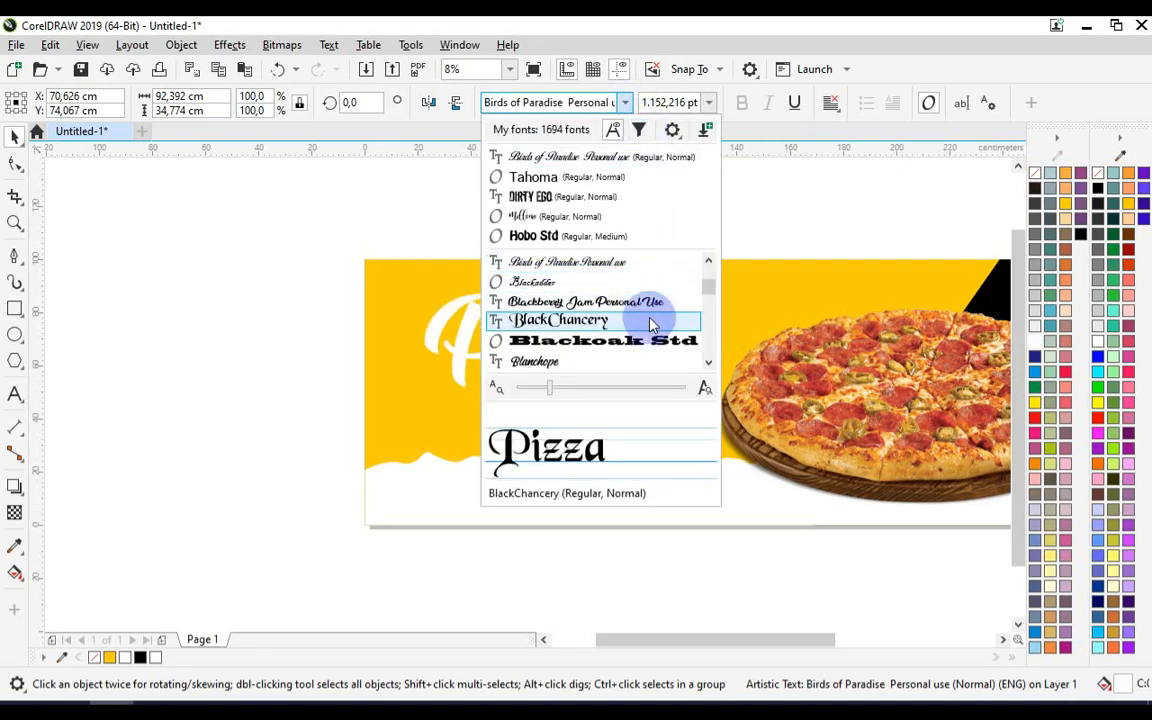
{"action": "scroll", "coordinate": [651, 322], "scroll_direction": "down", "scroll_amount": 1}
{"action": "key", "text": "Escape"}
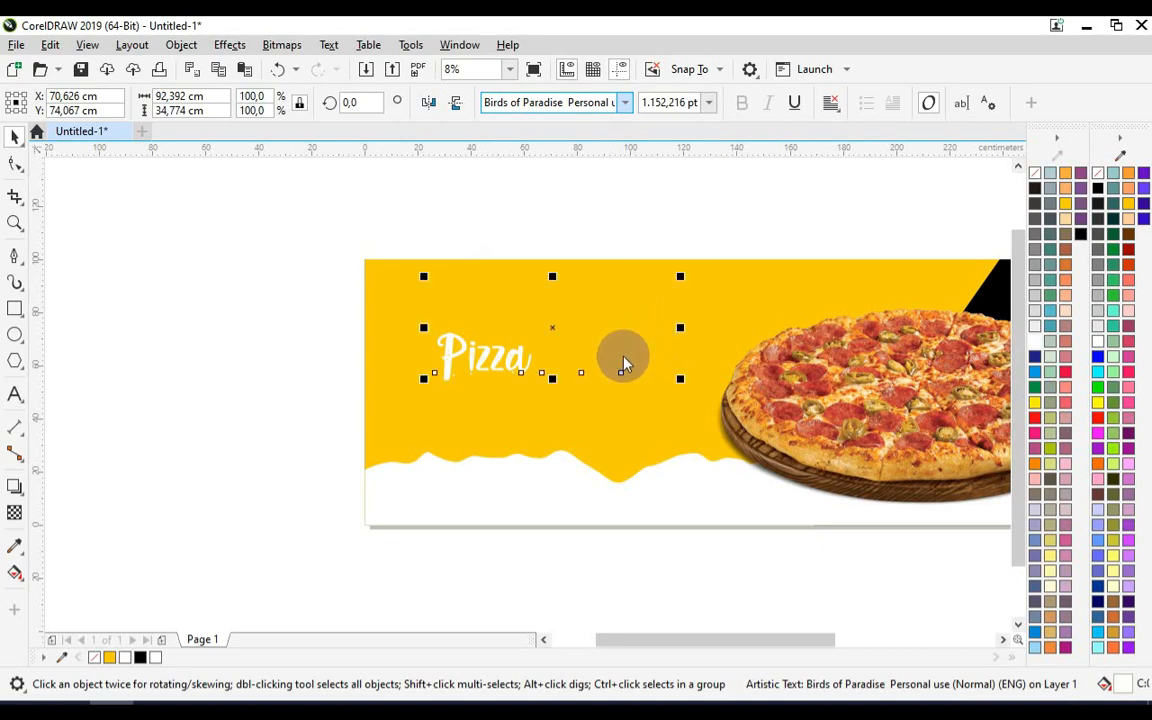
- Enlarge the Pizza text to about 2745 pt and rotate it about 6.1 degrees so it slopes upward
{"action": "left_click_drag", "start_coordinate": [537, 383], "coordinate": [659, 347]}
{"action": "left_click", "coordinate": [627, 411]}
{"action": "left_click", "coordinate": [621, 377]}
- Set only the letter P of the Pizza text to 3000 pt
{"action": "double_click", "coordinate": [618, 375]}
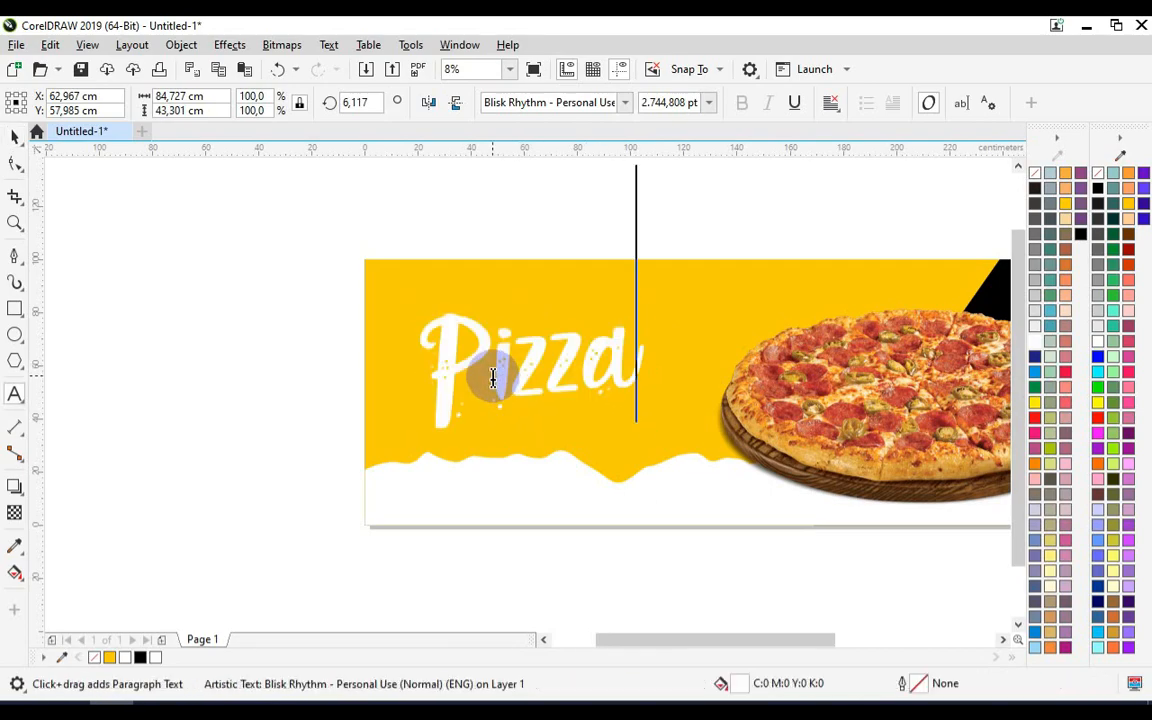
{"action": "left_click_drag", "start_coordinate": [493, 373], "coordinate": [452, 368]}
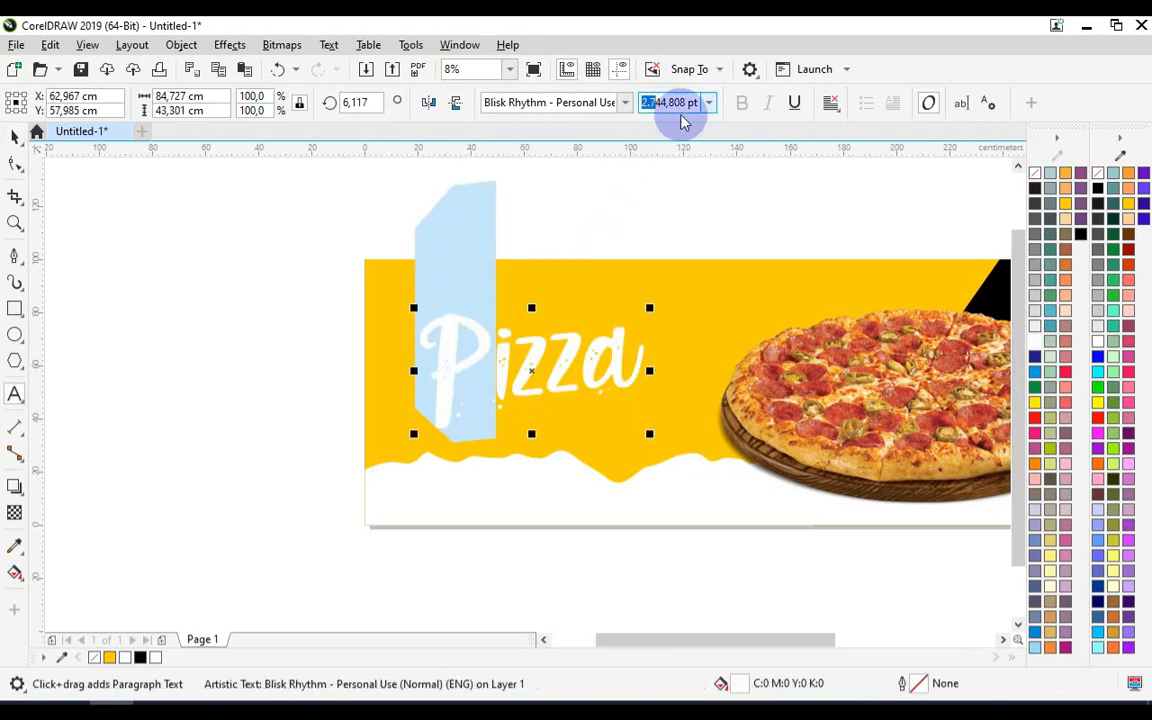
{"action": "key", "text": "Return"}
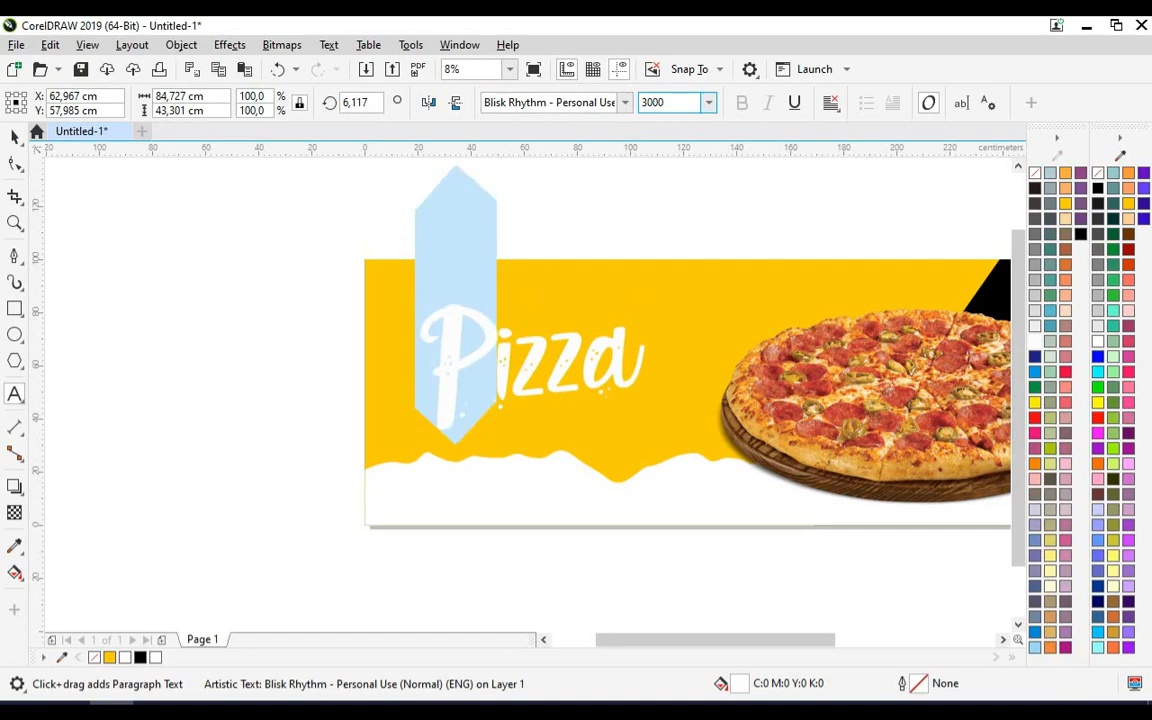
- Try the letter P at 5000 pt with the whole Pizza text rescaled, and undo those changes
{"action": "left_click", "coordinate": [660, 102]}
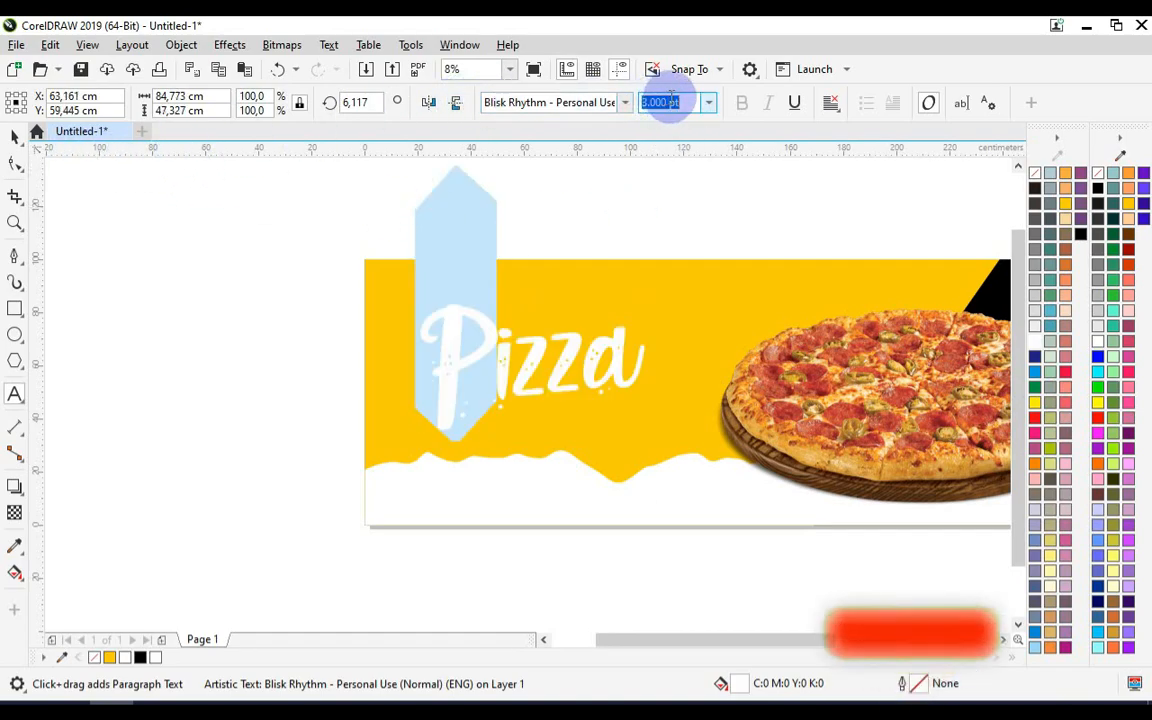
{"action": "type", "text": "5000"}
{"action": "key", "text": "Return"}
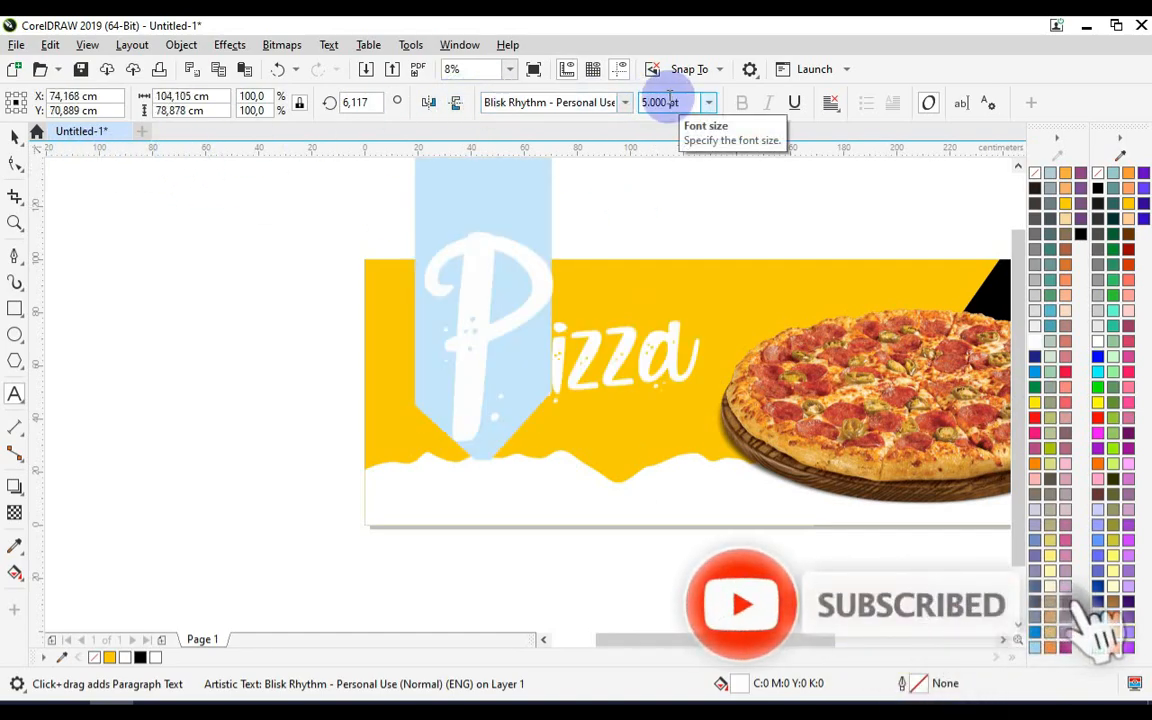
{"action": "left_click", "coordinate": [15, 136]}
{"action": "left_click_drag", "start_coordinate": [702, 228], "coordinate": [591, 368]}
{"action": "left_click_drag", "start_coordinate": [612, 303], "coordinate": [666, 276]}
{"action": "key", "text": "ctrl+z"}
- Move the Pizza text slightly toward the pizza image and convert it to curves
{"action": "left_click_drag", "start_coordinate": [613, 348], "coordinate": [635, 350]}
{"action": "right_click", "coordinate": [628, 354]}
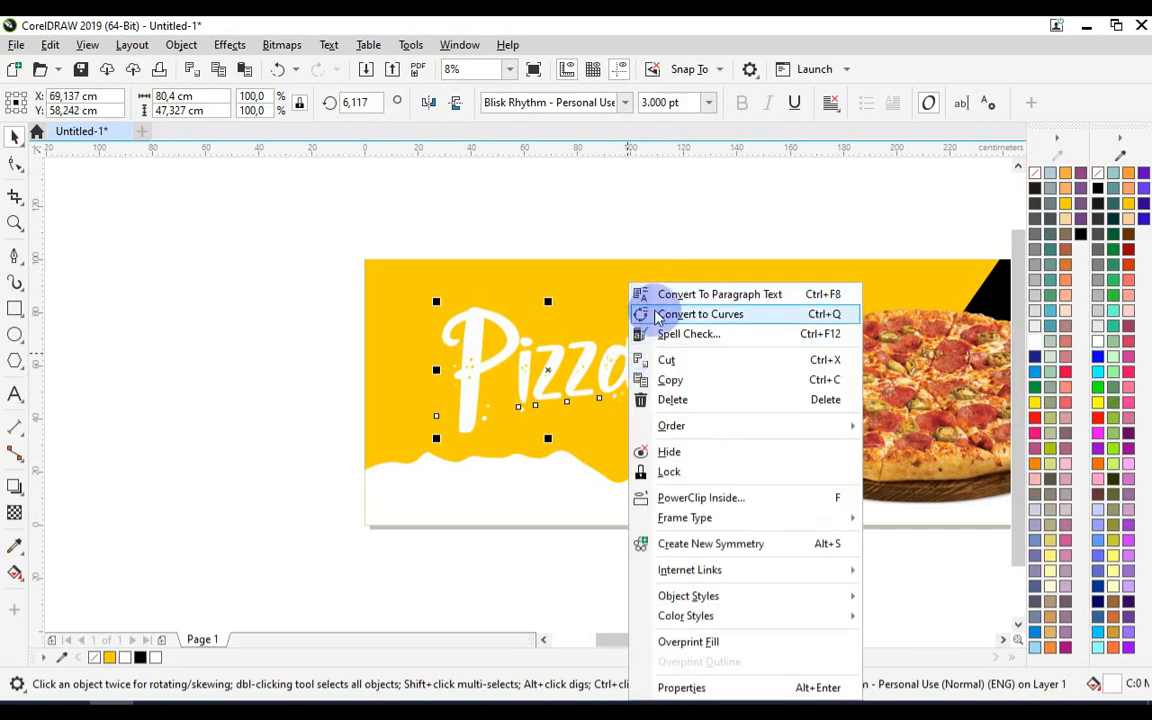
{"action": "left_click", "coordinate": [760, 314]}
- Enlarge the Pizza lettering to about 99 by 58 cm and position it on the yellow area left of the pizza image
{"action": "left_click_drag", "start_coordinate": [656, 303], "coordinate": [714, 268]}
{"action": "left_click_drag", "start_coordinate": [681, 341], "coordinate": [669, 359]}
{"action": "scroll", "coordinate": [650, 366], "scroll_direction": "up", "scroll_amount": 1}
{"action": "scroll", "coordinate": [618, 374], "scroll_direction": "down", "scroll_amount": 1}
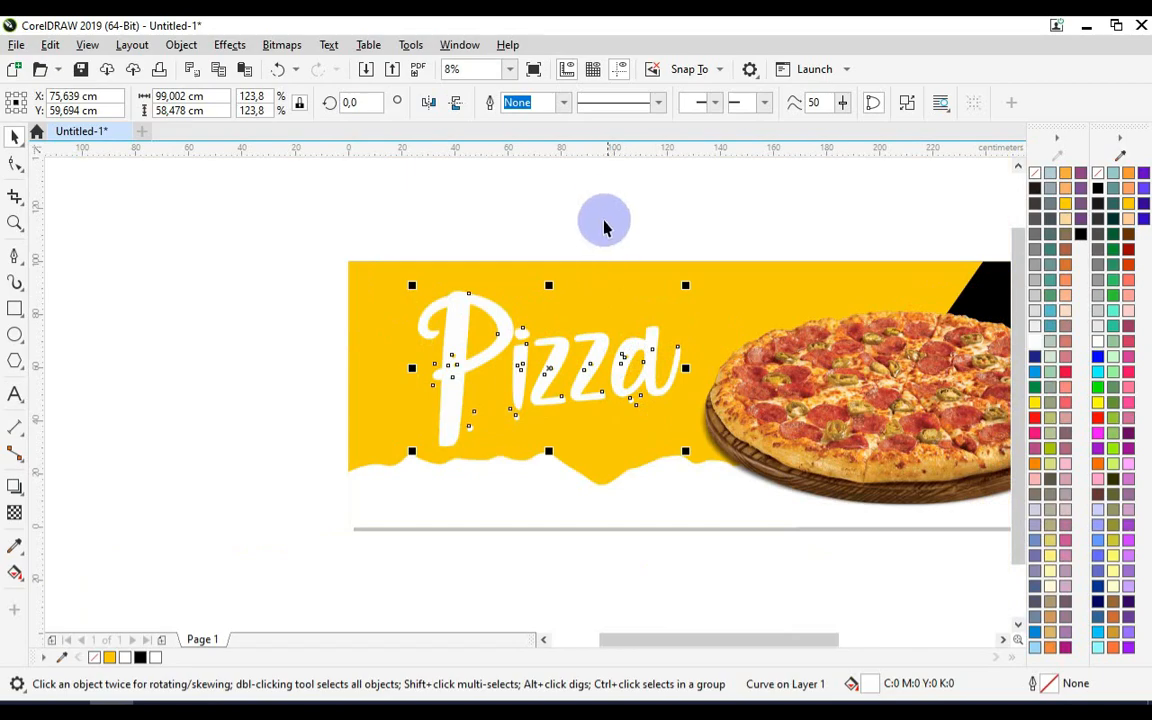
{"action": "left_click", "coordinate": [590, 250]}
- Add the text "DELICIOUS", enlarge it to about 49 cm wide and place it just above the letters "izza"
{"action": "scroll", "coordinate": [583, 251], "scroll_direction": "up", "scroll_amount": 1}
{"action": "left_click", "coordinate": [14, 396]}
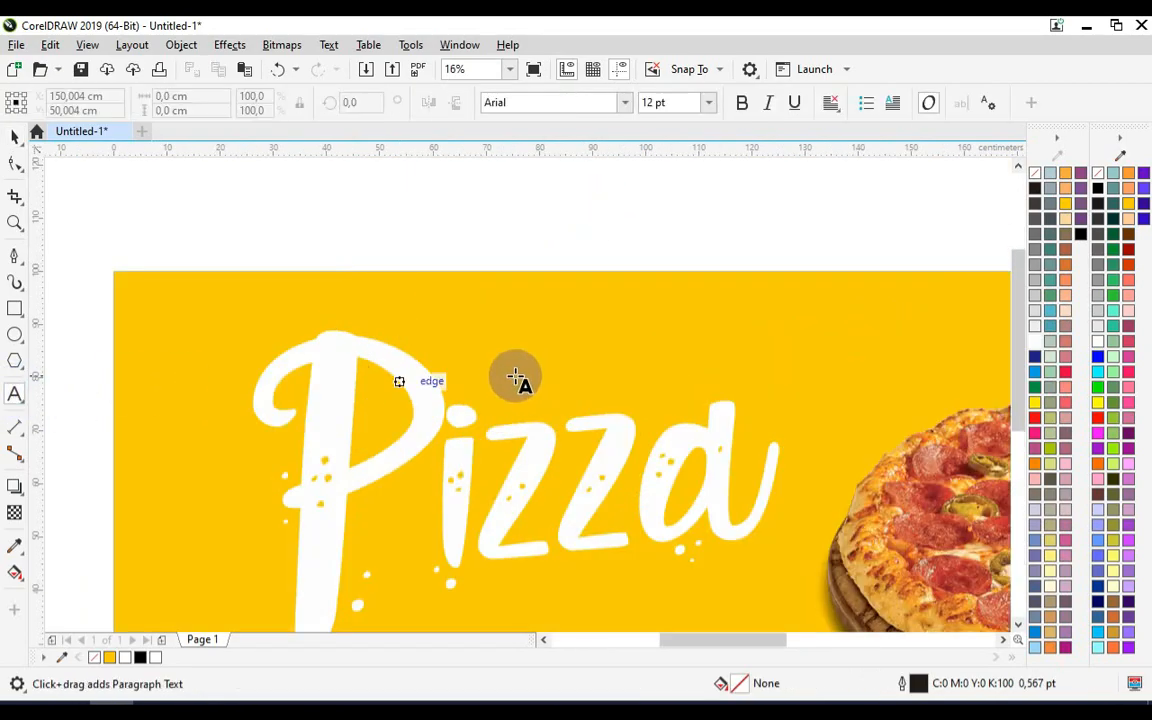
{"action": "left_click", "coordinate": [515, 377]}
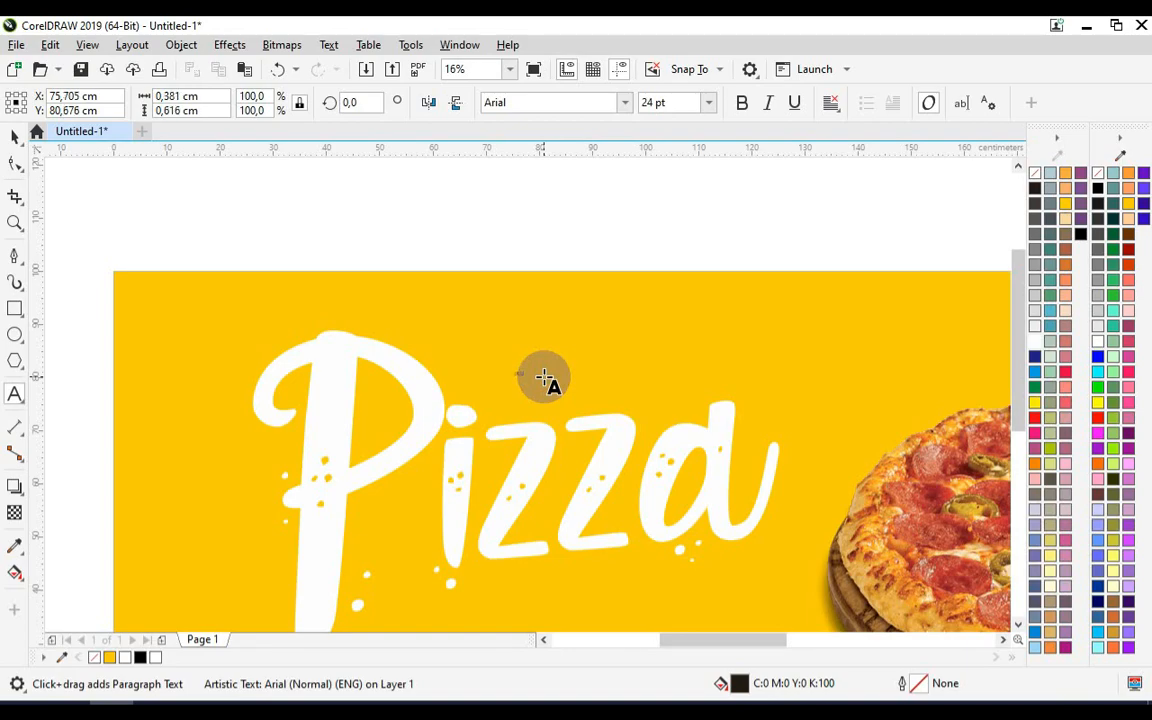
{"action": "key", "text": "ctrl+space"}
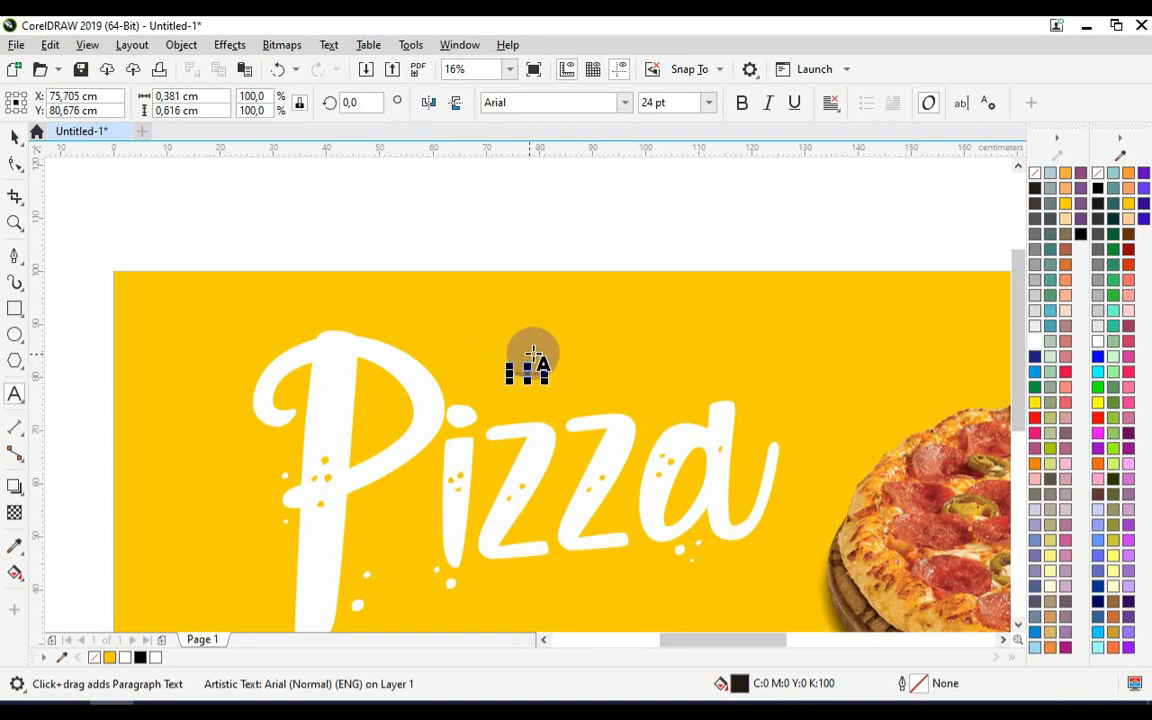
{"action": "left_click_drag", "start_coordinate": [549, 362], "coordinate": [780, 336]}
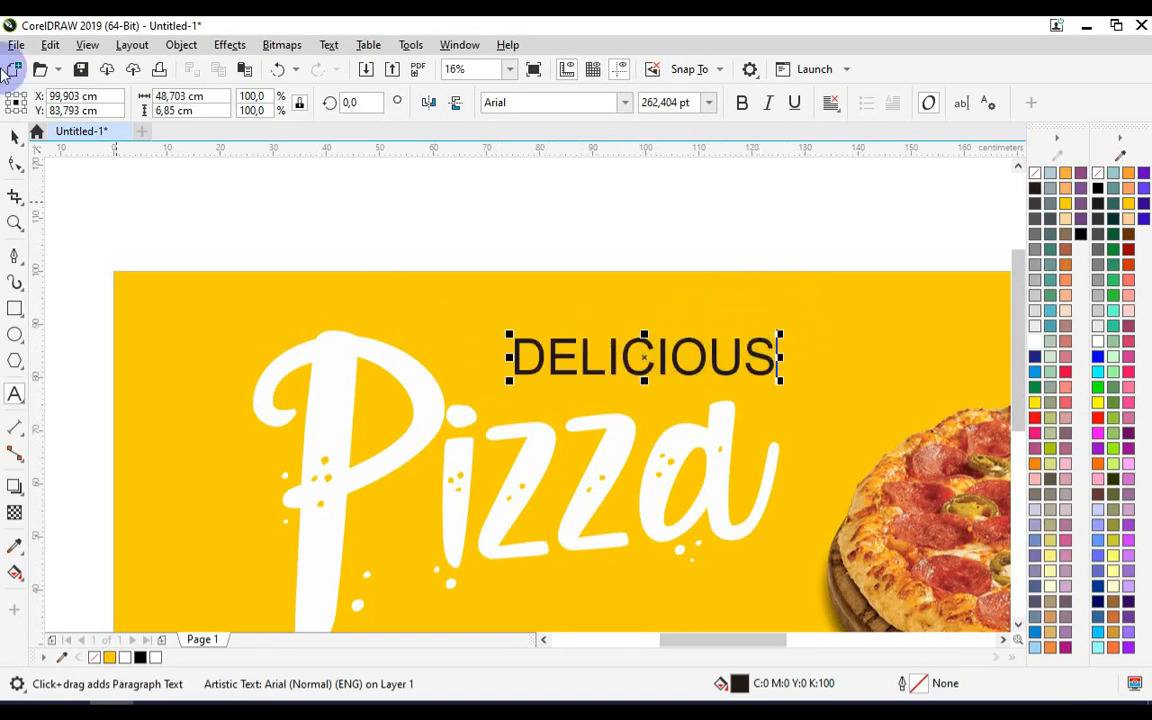
{"action": "left_click", "coordinate": [14, 137]}
{"action": "left_click_drag", "start_coordinate": [697, 373], "coordinate": [648, 383]}
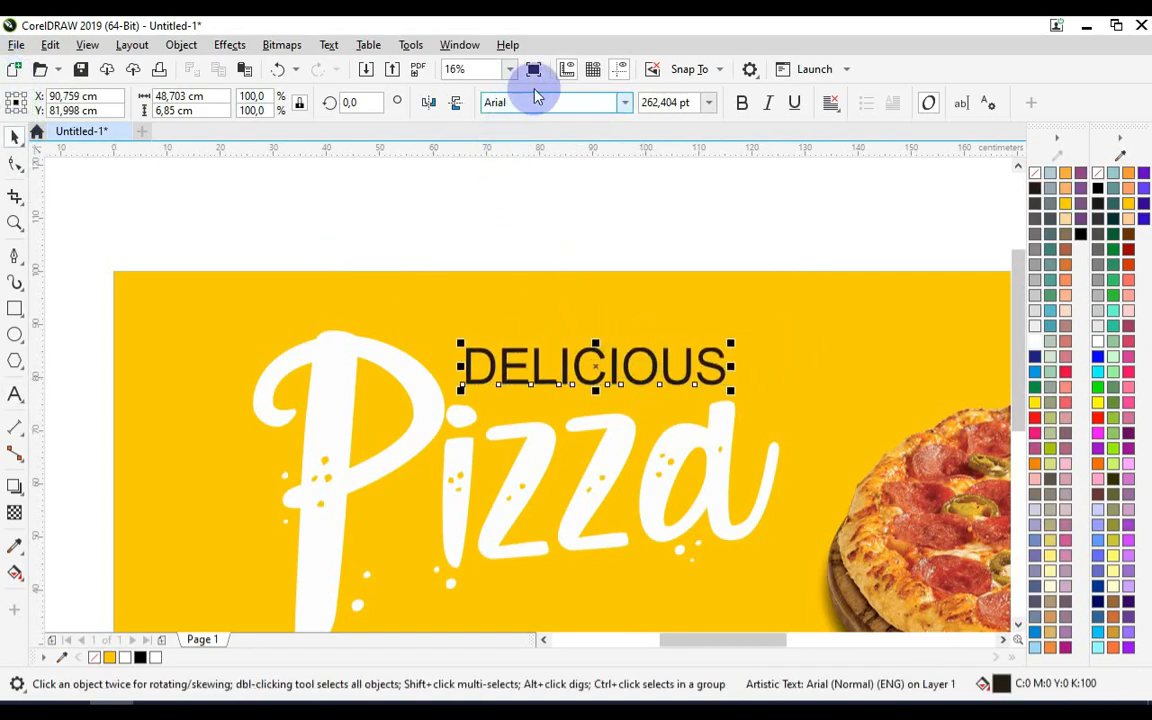
- Set the DELICIOUS text in the Norwester font and enlarge it to about 50 cm wide
{"action": "type", "text": "Norwester"}
{"action": "key", "text": "Return"}
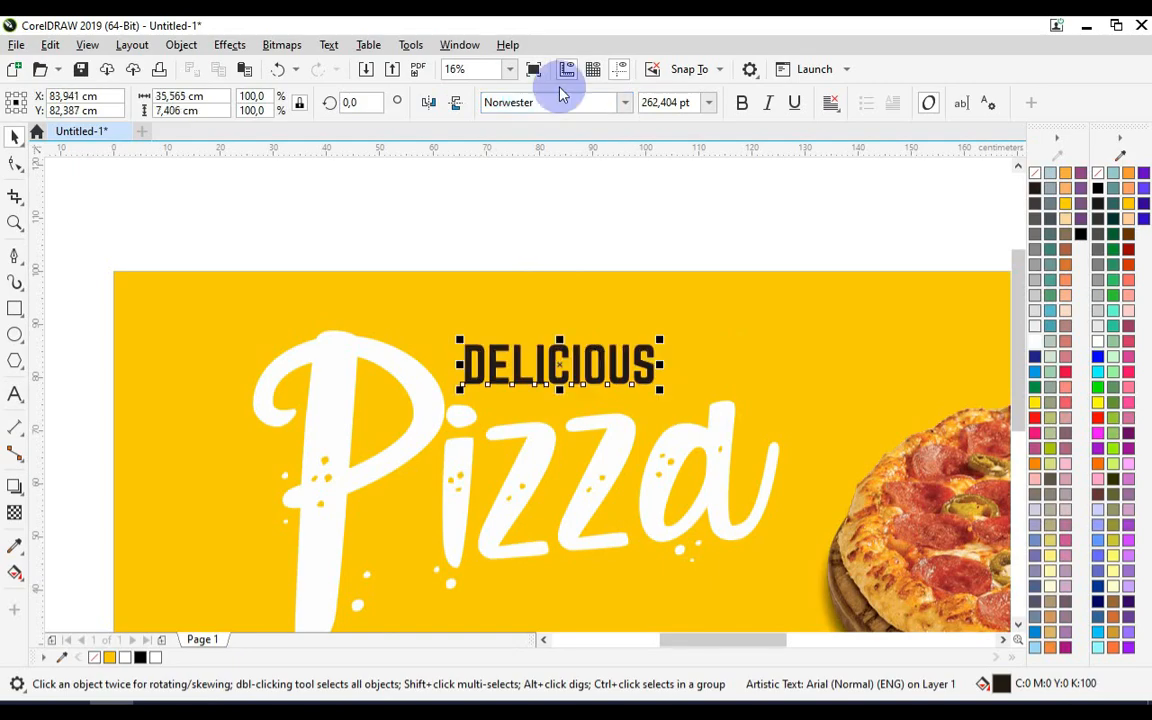
{"action": "left_click_drag", "start_coordinate": [680, 336], "coordinate": [737, 323]}
{"action": "left_click", "coordinate": [676, 231]}
{"action": "scroll", "coordinate": [627, 291], "scroll_direction": "down", "scroll_amount": 2}
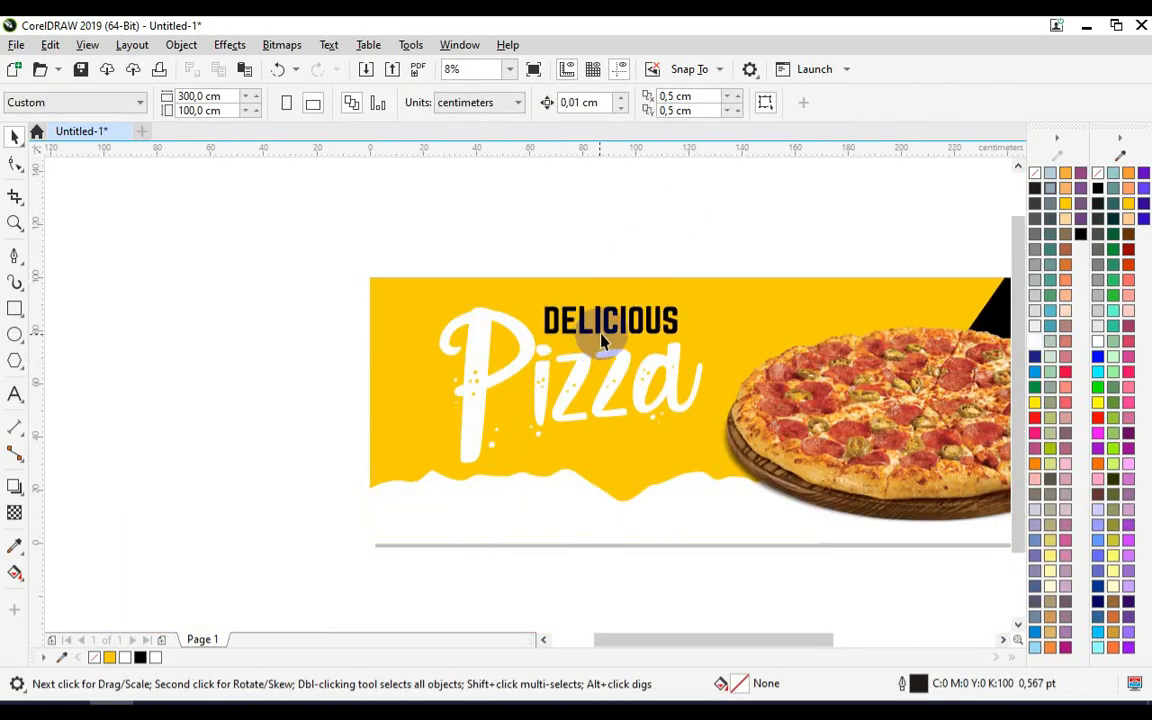
- Copy the DELICIOUS text below the Pizza lettering and change the copy to "LIMITED OFFER !"
{"action": "left_click", "coordinate": [601, 341]}
{"action": "scroll", "coordinate": [612, 340], "scroll_direction": "up", "scroll_amount": 2}
{"action": "left_click_drag", "start_coordinate": [738, 296], "coordinate": [713, 553]}
{"action": "right_click", "coordinate": [722, 553]}
{"action": "double_click", "coordinate": [697, 559]}
{"action": "key", "text": "ctrl+a"}
{"action": "type", "text": "LI"}
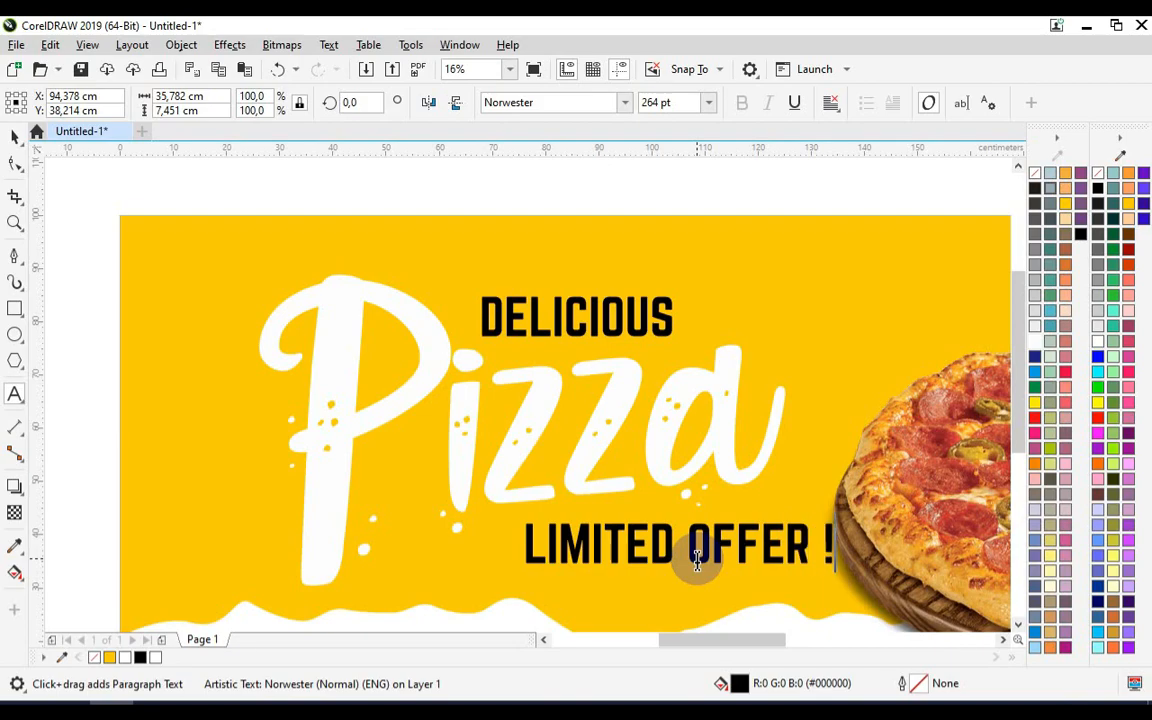
{"action": "left_click", "coordinate": [14, 136]}
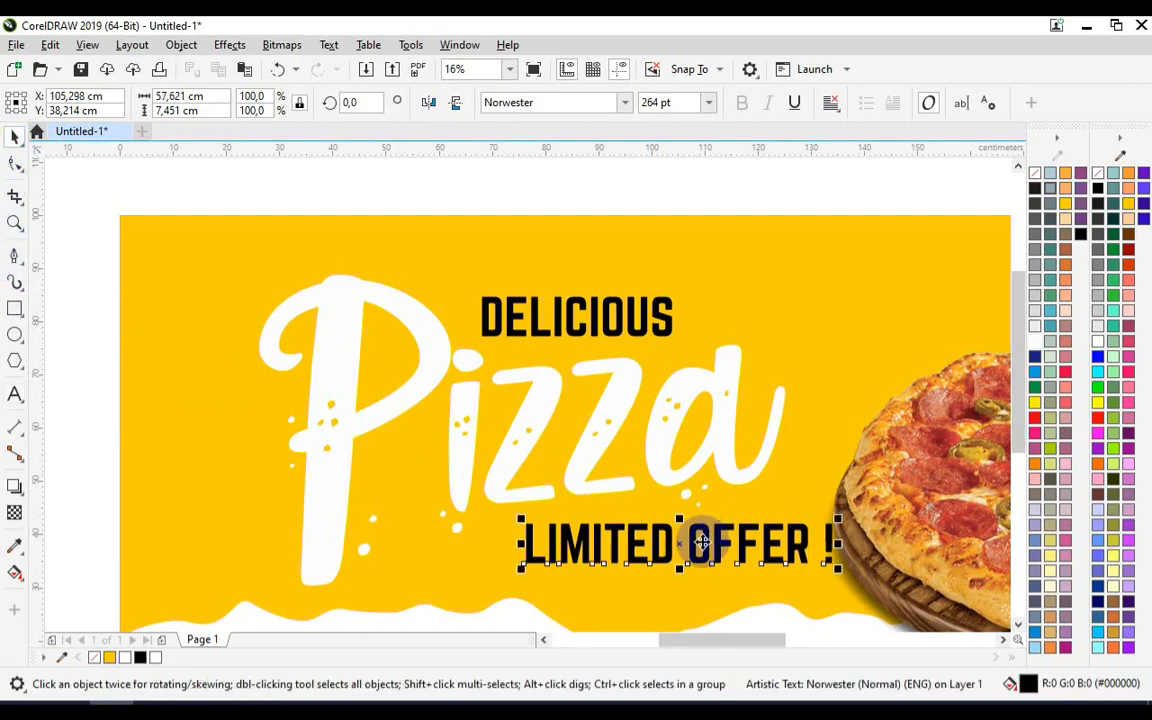
- Rotate the LIMITED OFFER ! text about 5.9 degrees, shrink it to about 199 pt and position it under the letters "izza"
{"action": "left_click", "coordinate": [712, 545]}
{"action": "left_click", "coordinate": [829, 546]}
{"action": "left_click", "coordinate": [829, 546]}
{"action": "left_click_drag", "start_coordinate": [838, 546], "coordinate": [683, 520]}
{"action": "left_click", "coordinate": [806, 504]}
{"action": "scroll", "coordinate": [700, 512], "scroll_direction": "down", "scroll_amount": 2}
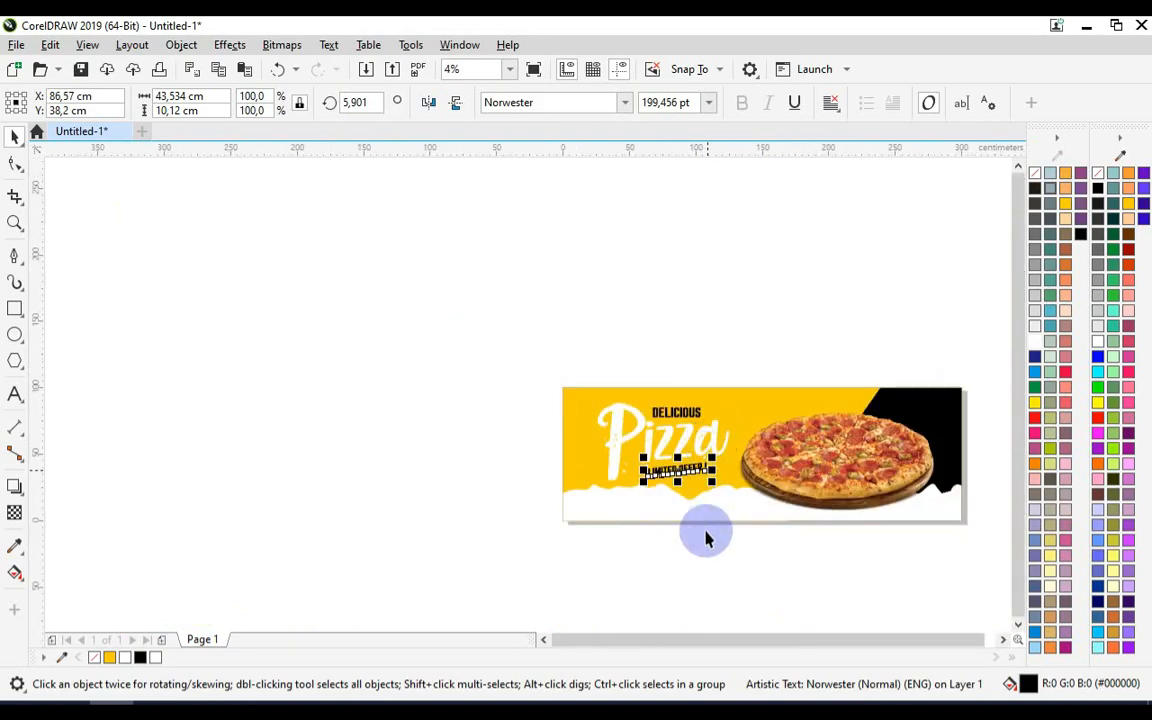
- Duplicate the white Pizza lettering in place by copying and pasting it
{"action": "key", "text": "Escape"}
{"action": "scroll", "coordinate": [680, 470], "scroll_direction": "up", "scroll_amount": 1}
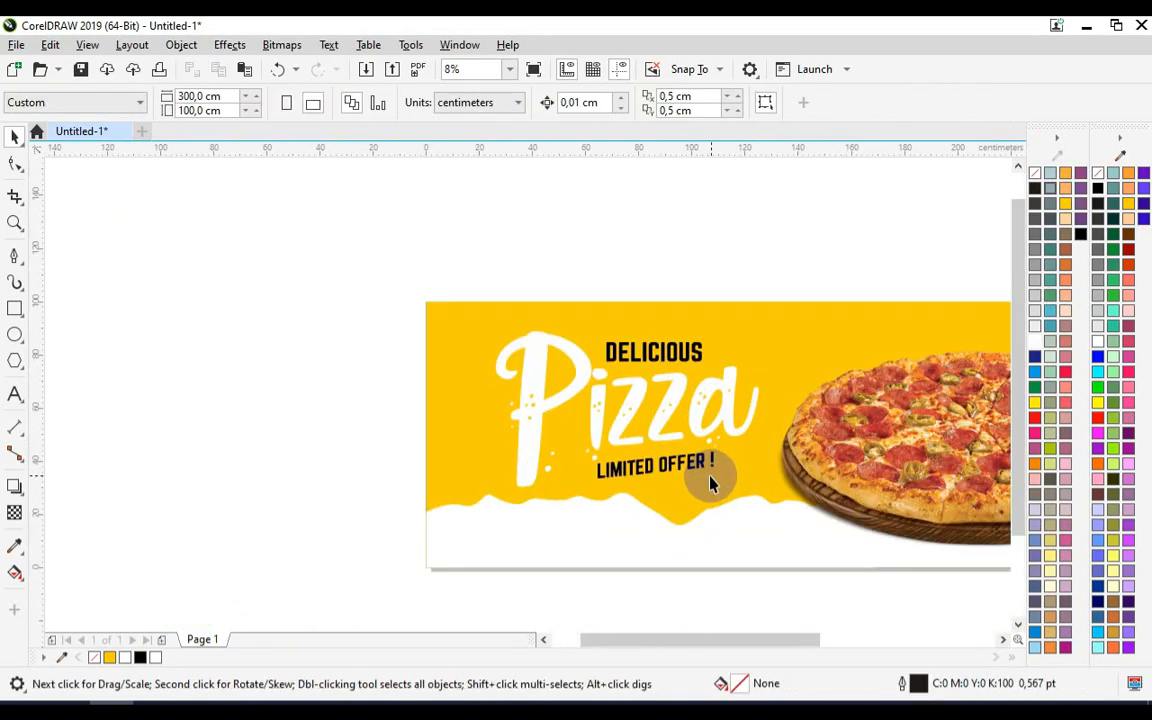
{"action": "left_click", "coordinate": [553, 395]}
{"action": "scroll", "coordinate": [553, 450], "scroll_direction": "up", "scroll_amount": 2}
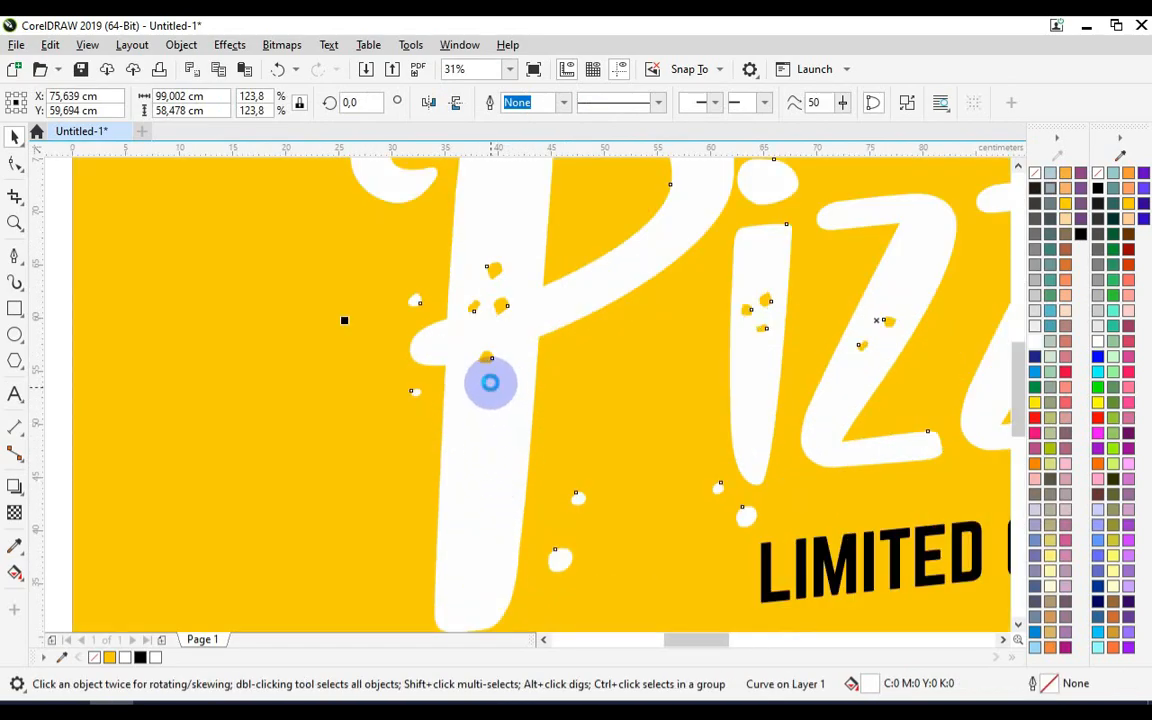
{"action": "scroll", "coordinate": [499, 383], "scroll_direction": "down", "scroll_amount": 1}
{"action": "right_click", "coordinate": [504, 300]}
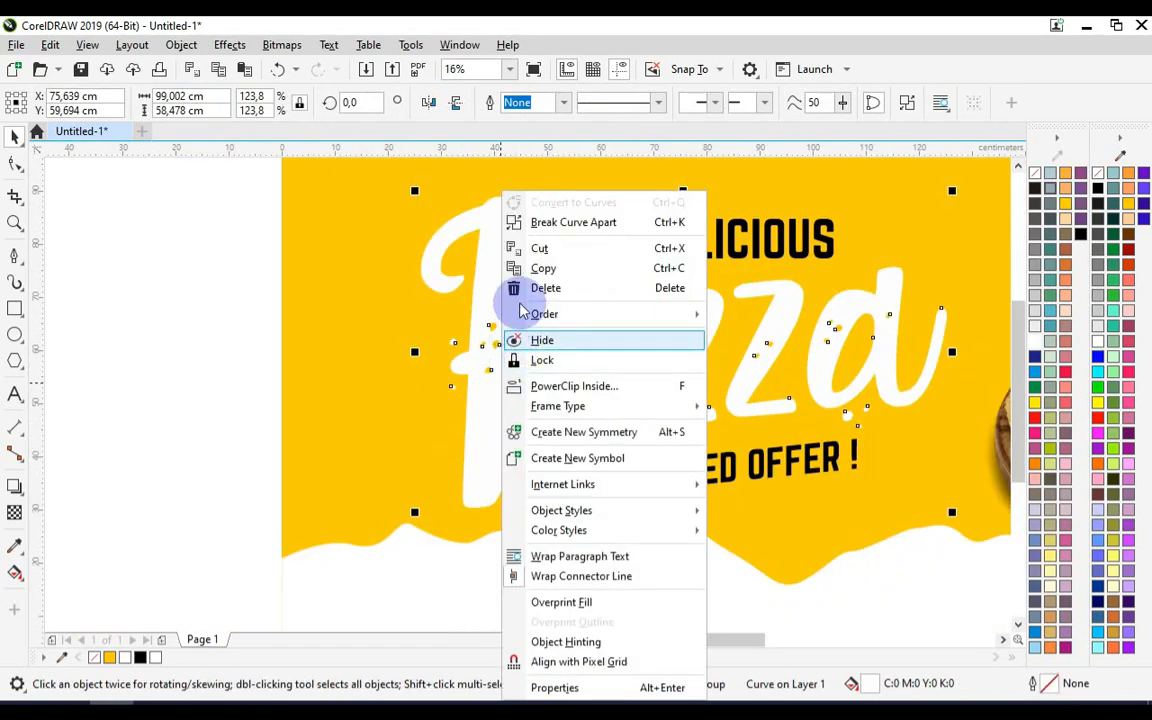
{"action": "left_click", "coordinate": [568, 276]}
{"action": "right_click", "coordinate": [210, 336]}
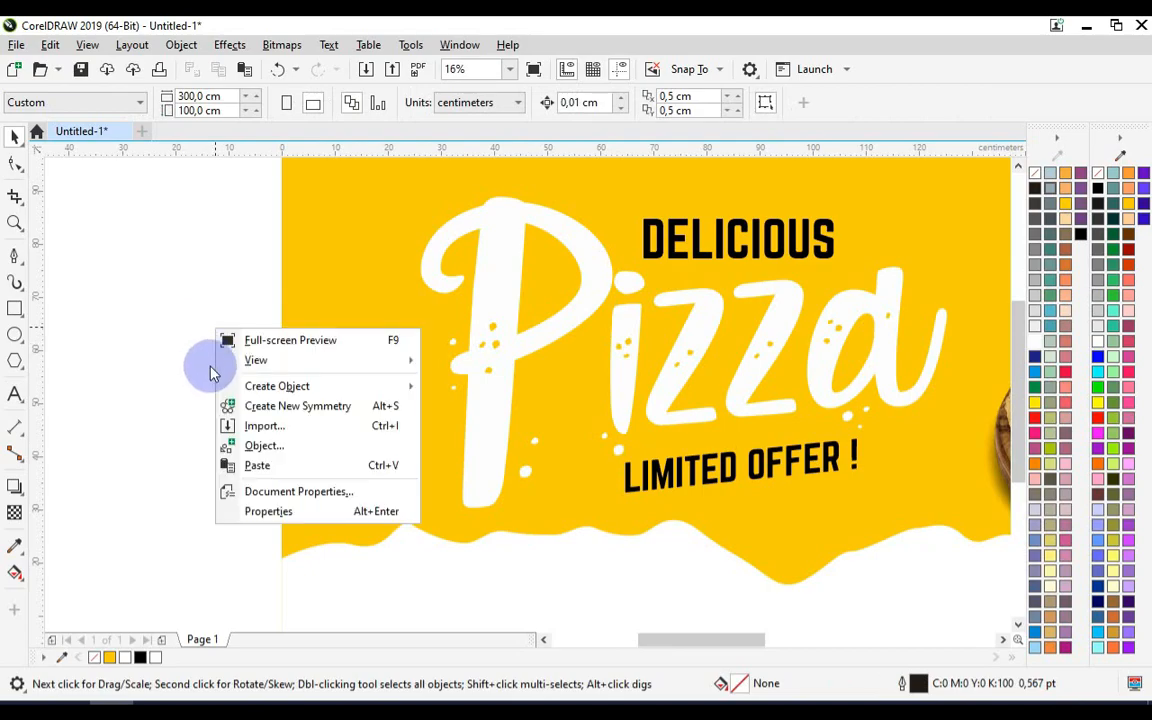
{"action": "left_click", "coordinate": [257, 465]}
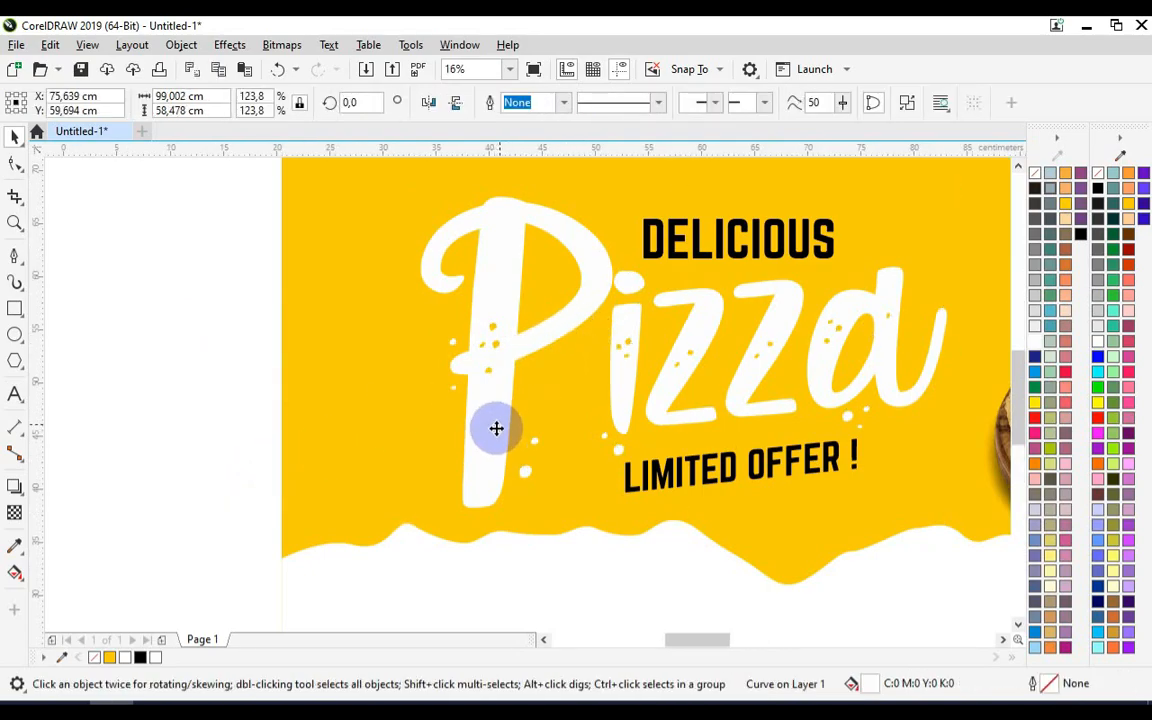
- Fill the pasted Pizza copy black and offset it slightly down and right of the white lettering
{"action": "scroll", "coordinate": [496, 424], "scroll_direction": "up", "scroll_amount": 2}
{"action": "left_click", "coordinate": [1100, 190]}
{"action": "mouse_move", "coordinate": [462, 496]}
{"action": "left_mouse_down"}
{"action": "mouse_move", "coordinate": [473, 506]}
{"action": "mouse_move", "coordinate": [472, 487]}
{"action": "left_mouse_up"}
- Try to place the black Pizza copy one level back in the stacking order
{"action": "right_click", "coordinate": [503, 418]}
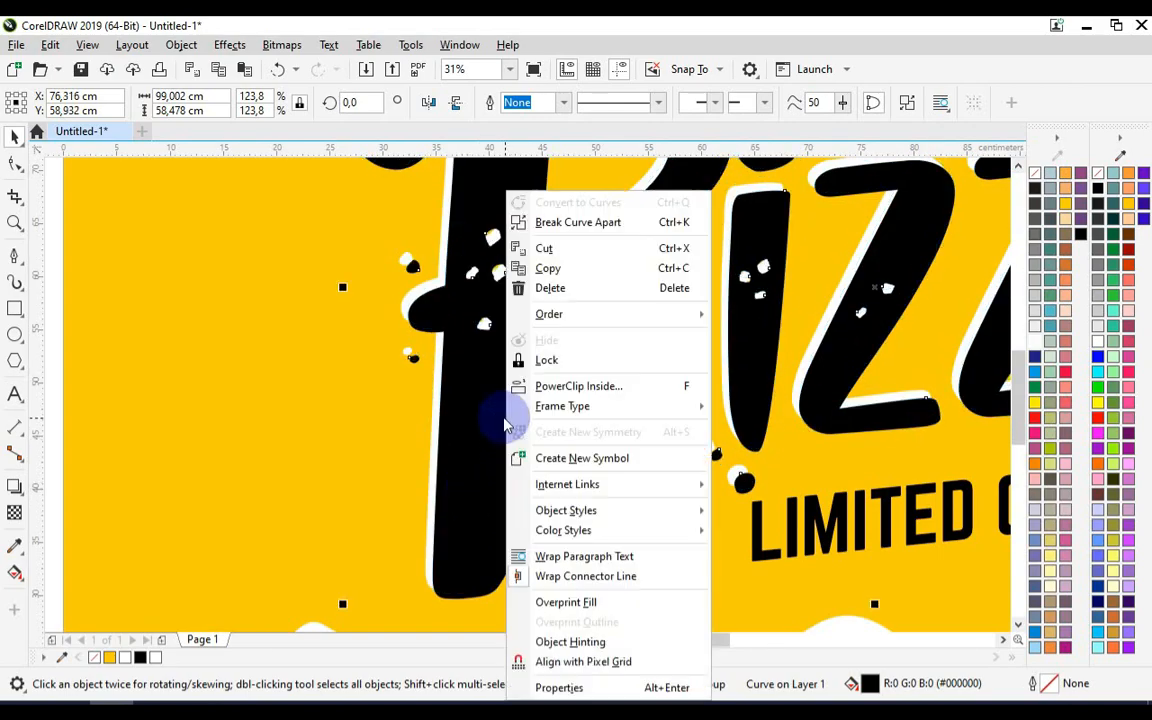
{"action": "mouse_move", "coordinate": [594, 319]}
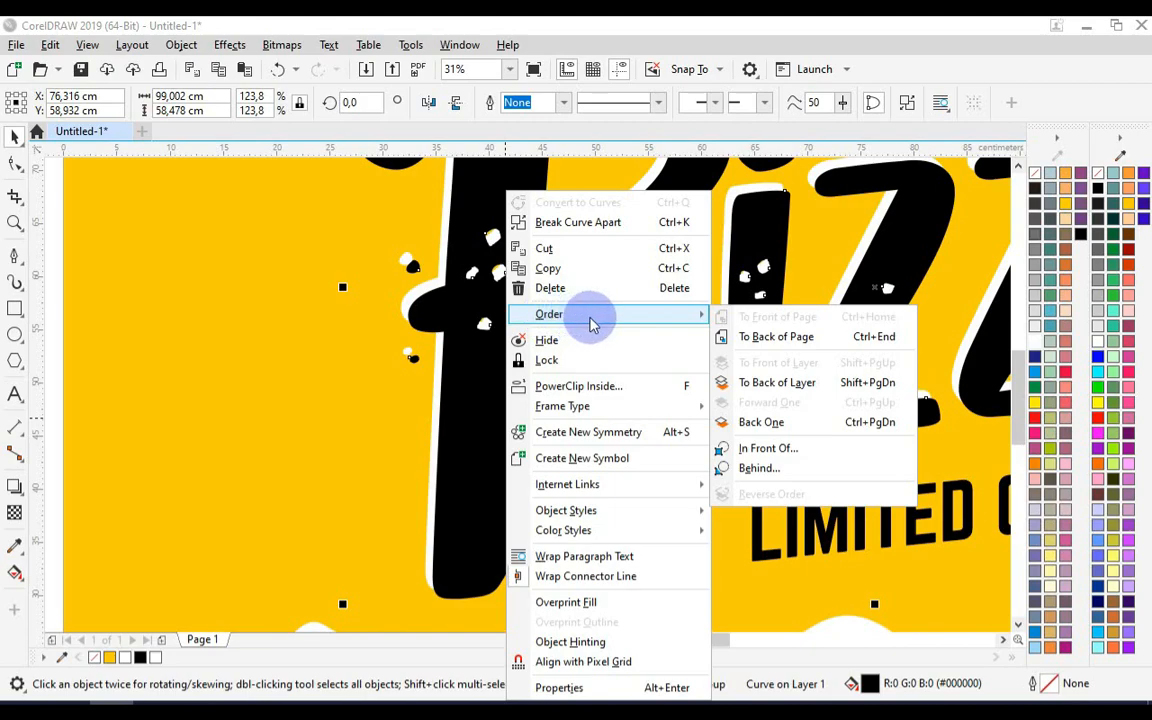
{"action": "left_click", "coordinate": [818, 430]}
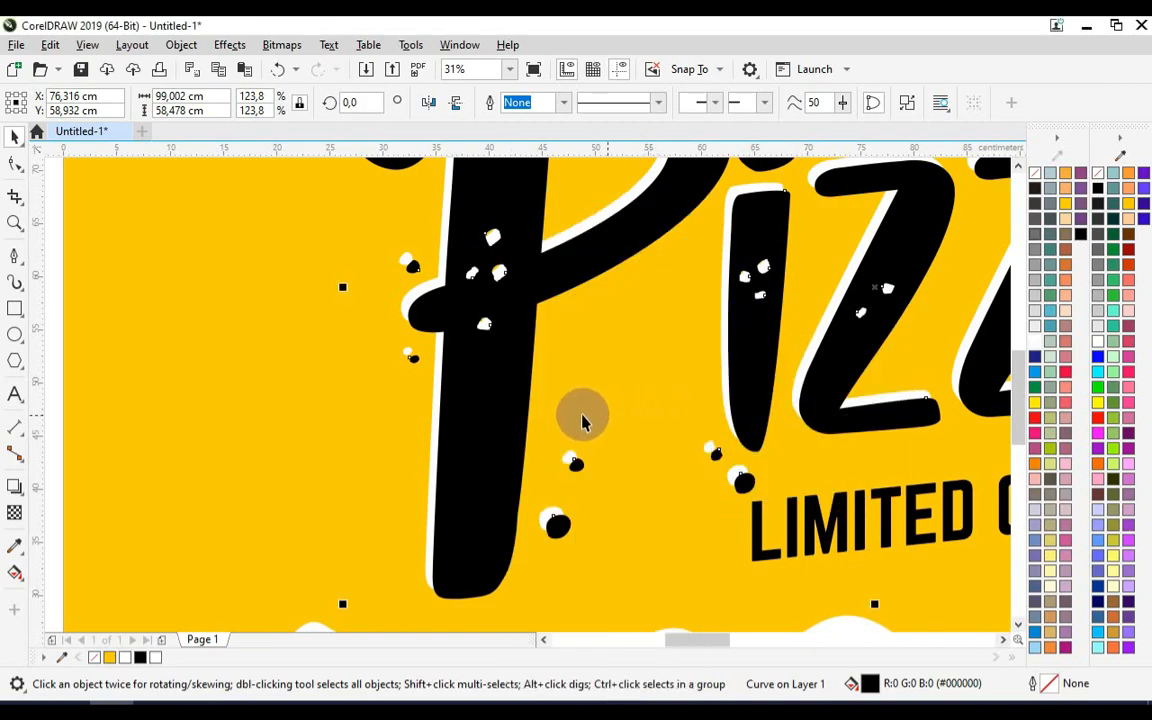
{"action": "scroll", "coordinate": [416, 333], "scroll_direction": "down", "scroll_amount": 2}
{"action": "scroll", "coordinate": [416, 333], "scroll_direction": "up", "scroll_amount": 4}
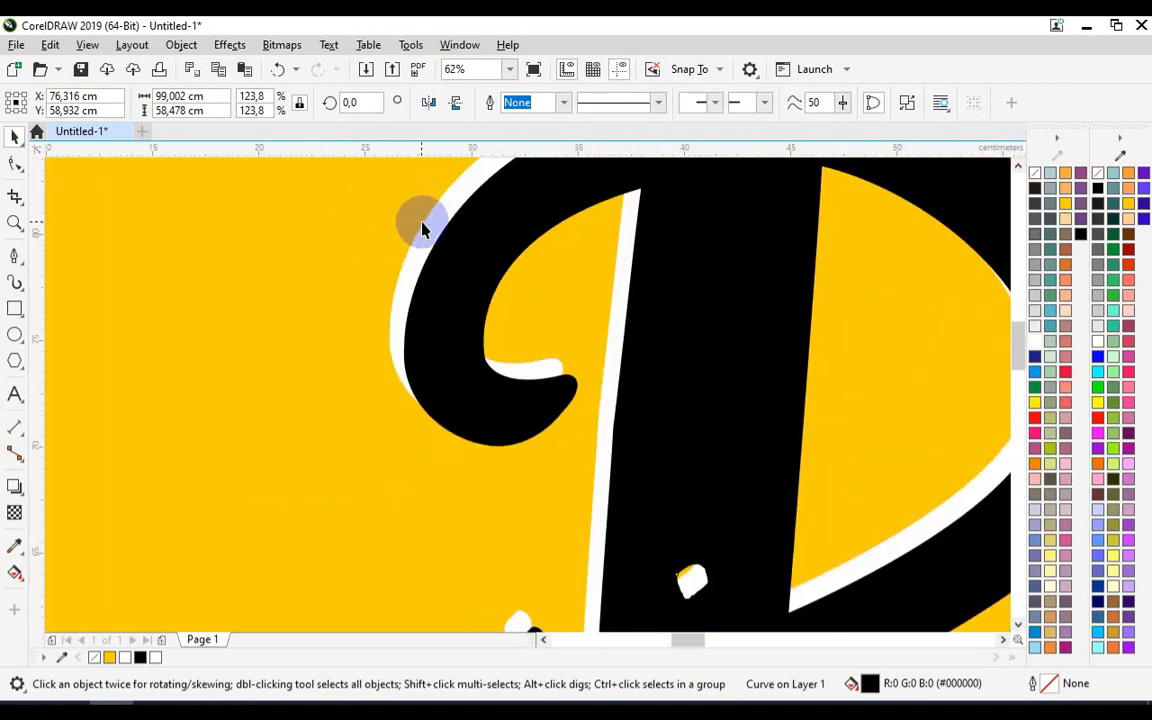
- Bring the white Pizza lettering to the front of the page, over its black copy, and nudge it slightly left
{"action": "right_click", "coordinate": [433, 224]}
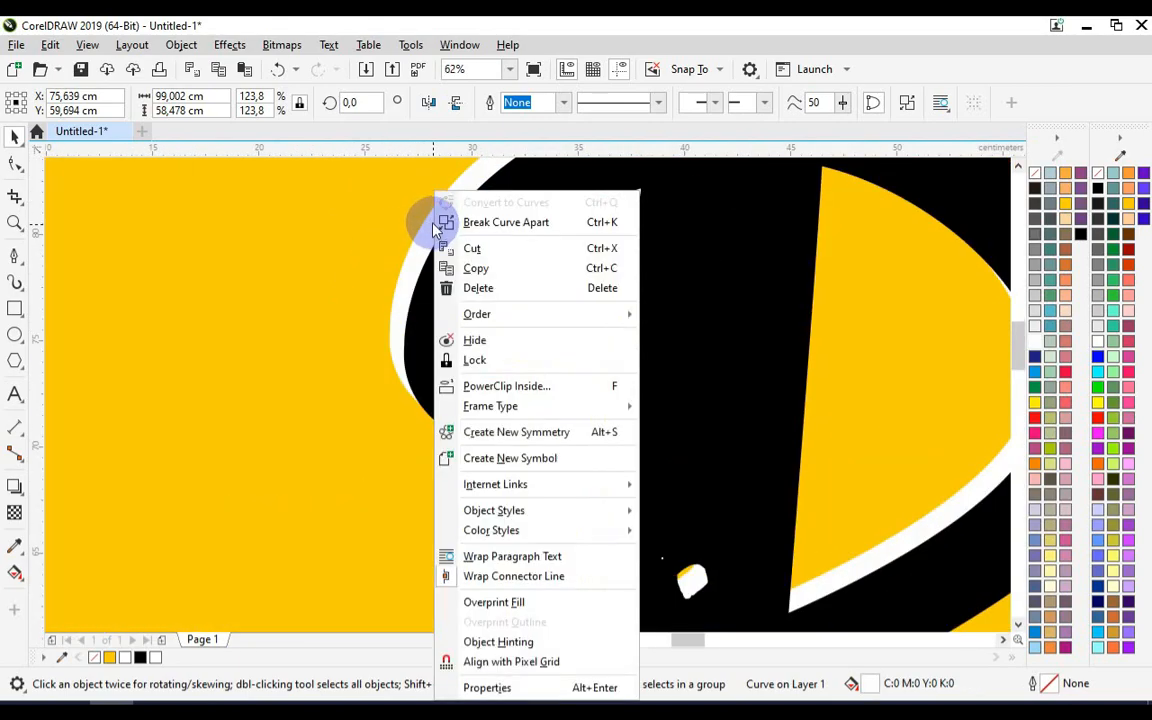
{"action": "left_click", "coordinate": [375, 321]}
{"action": "scroll", "coordinate": [375, 321], "scroll_direction": "down", "scroll_amount": 4}
{"action": "scroll", "coordinate": [588, 318], "scroll_direction": "up", "scroll_amount": 4}
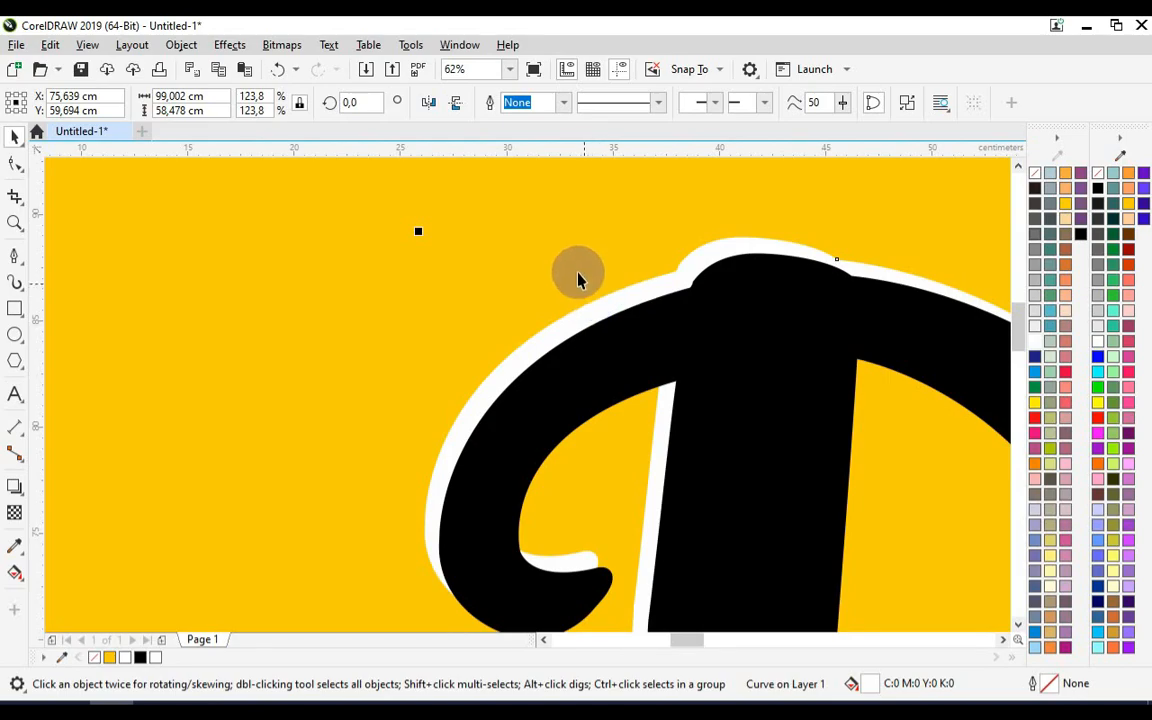
{"action": "left_click", "coordinate": [640, 302]}
{"action": "left_click", "coordinate": [638, 288]}
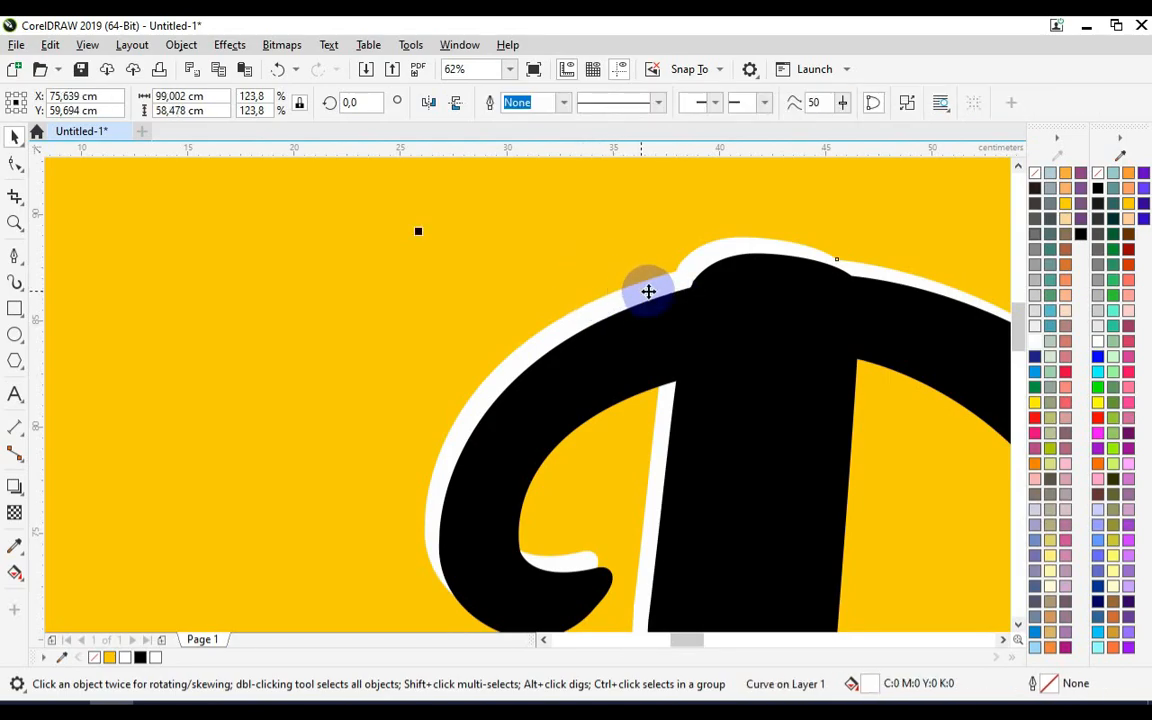
{"action": "scroll", "coordinate": [644, 291], "scroll_direction": "up", "scroll_amount": 4}
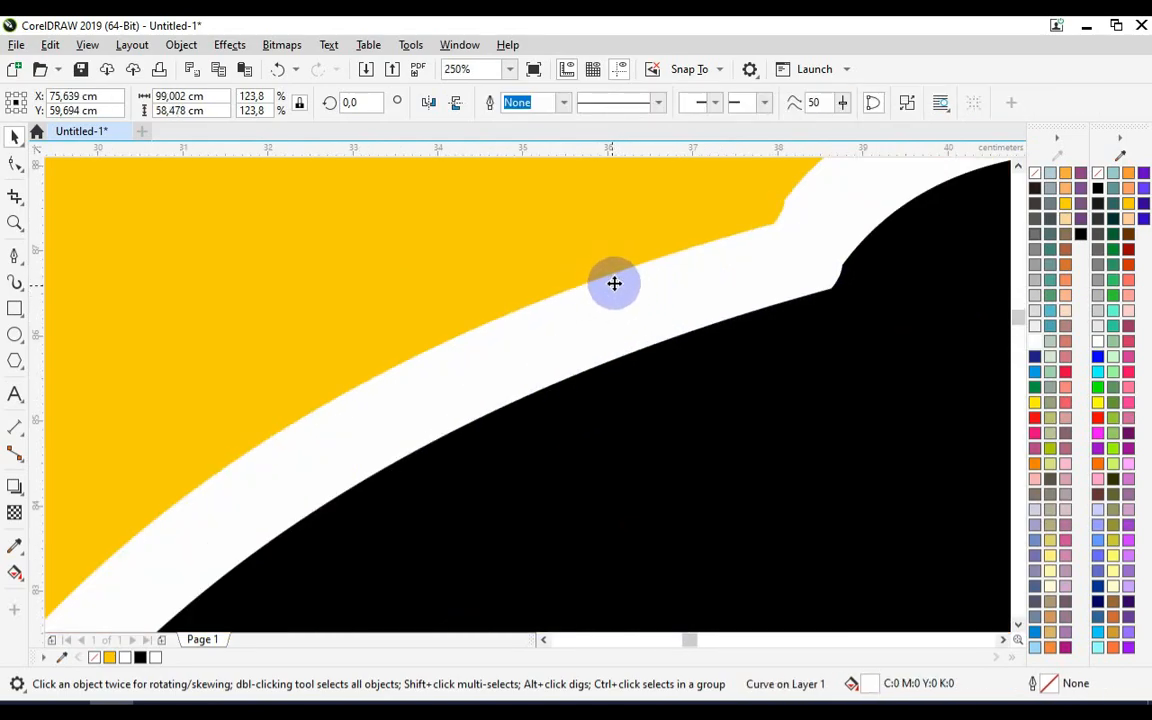
{"action": "right_click", "coordinate": [614, 286]}
{"action": "mouse_move", "coordinate": [760, 323]}
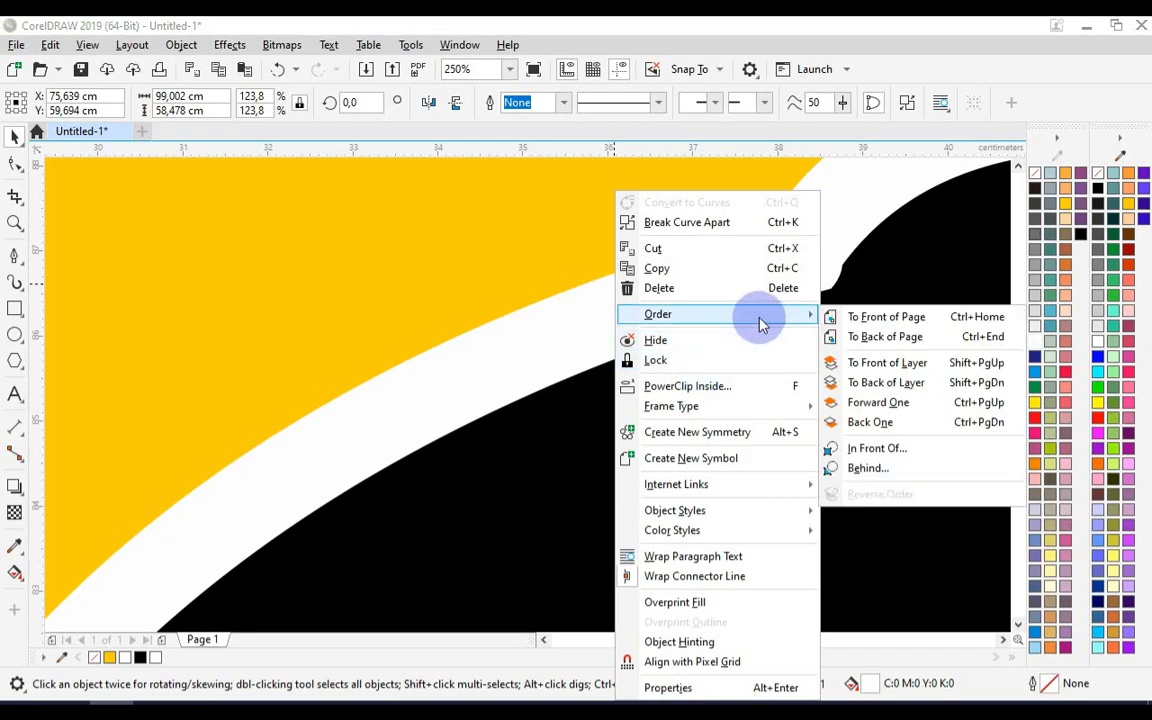
{"action": "left_click", "coordinate": [922, 318]}
{"action": "scroll", "coordinate": [560, 316], "scroll_direction": "down", "scroll_amount": 8}
{"action": "scroll", "coordinate": [660, 370], "scroll_direction": "up", "scroll_amount": 3}
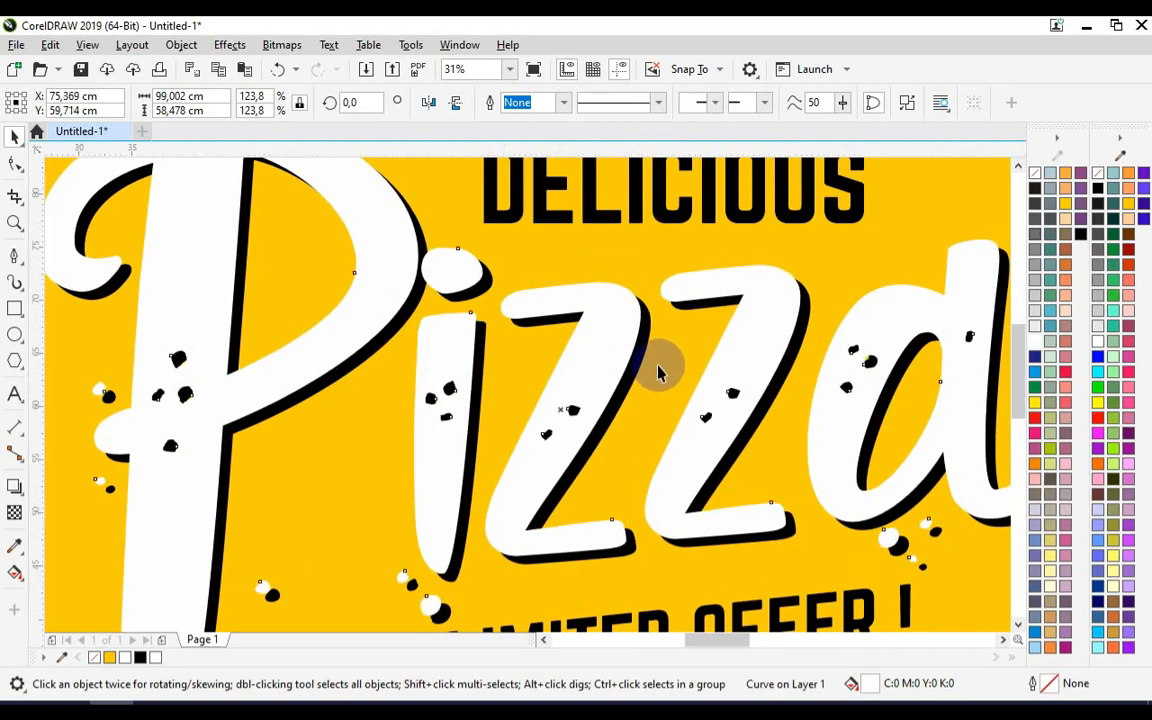
{"action": "scroll", "coordinate": [553, 365], "scroll_direction": "down", "scroll_amount": 3}
{"action": "left_click", "coordinate": [257, 347]}
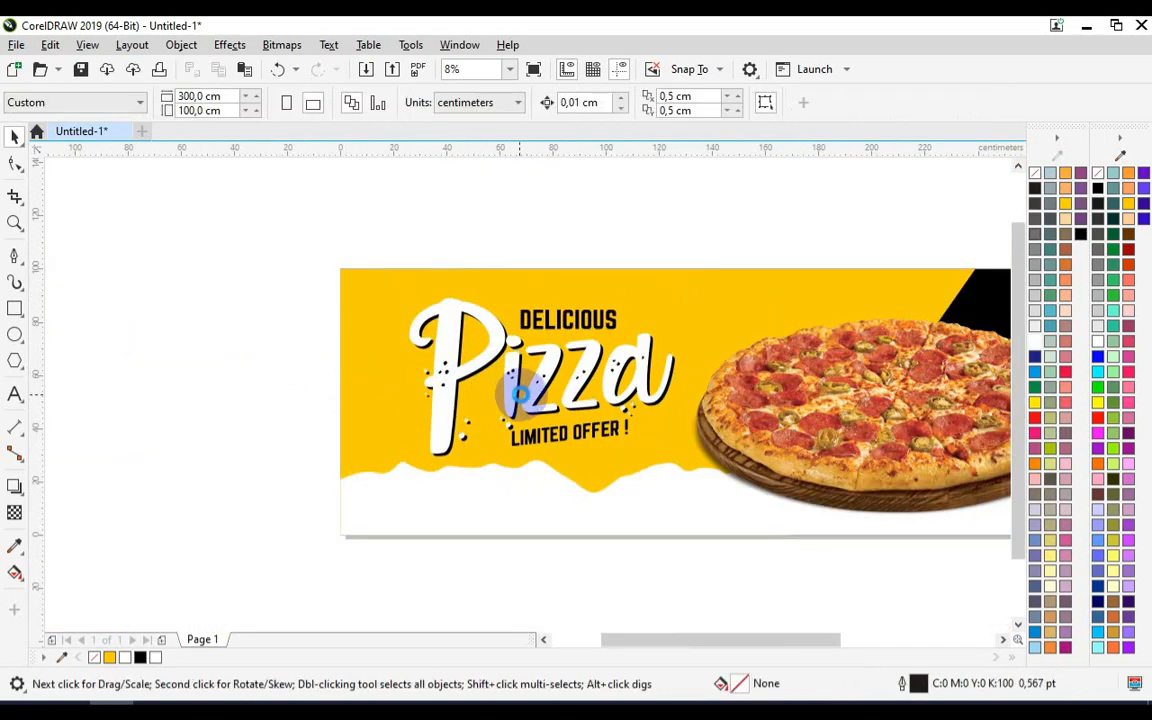
{"action": "scroll", "coordinate": [527, 386], "scroll_direction": "up", "scroll_amount": 1}
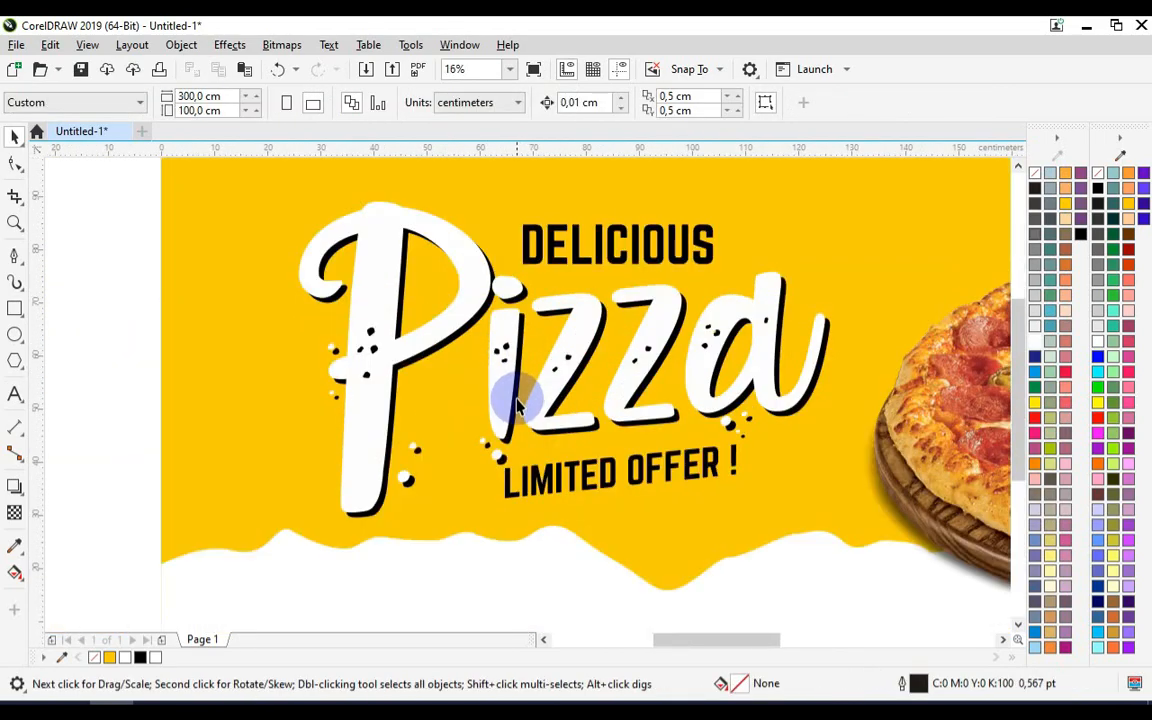
- Add the contact phone number as text about 355 pt in size on the white strip below the Pizza lettering
{"action": "left_click", "coordinate": [15, 394]}
{"action": "scroll", "coordinate": [425, 518], "scroll_direction": "down", "scroll_amount": 1}
{"action": "left_click", "coordinate": [424, 530]}
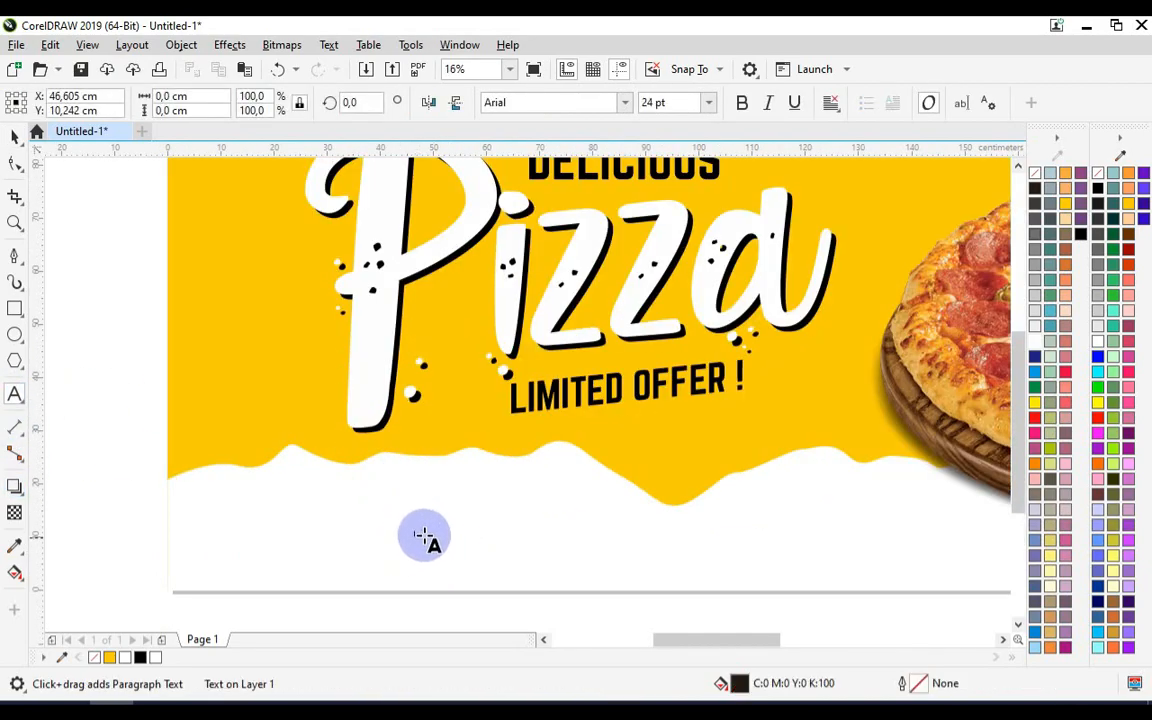
{"action": "type", "text": "A"}
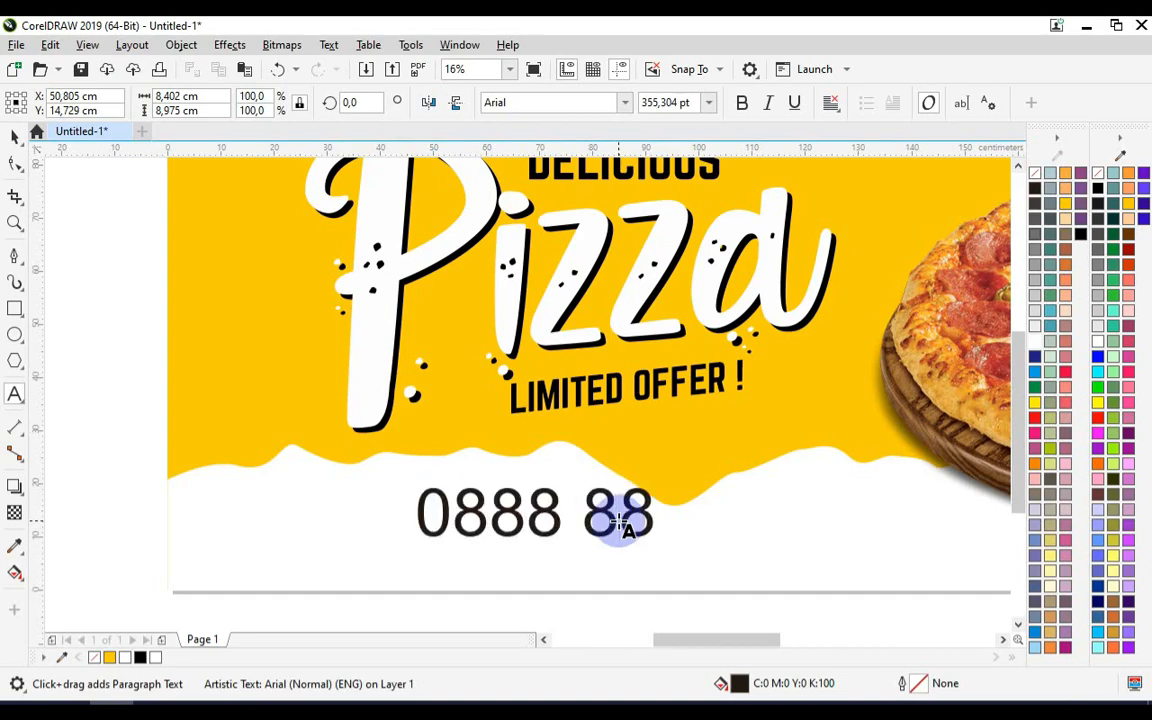
{"action": "left_click", "coordinate": [15, 135]}
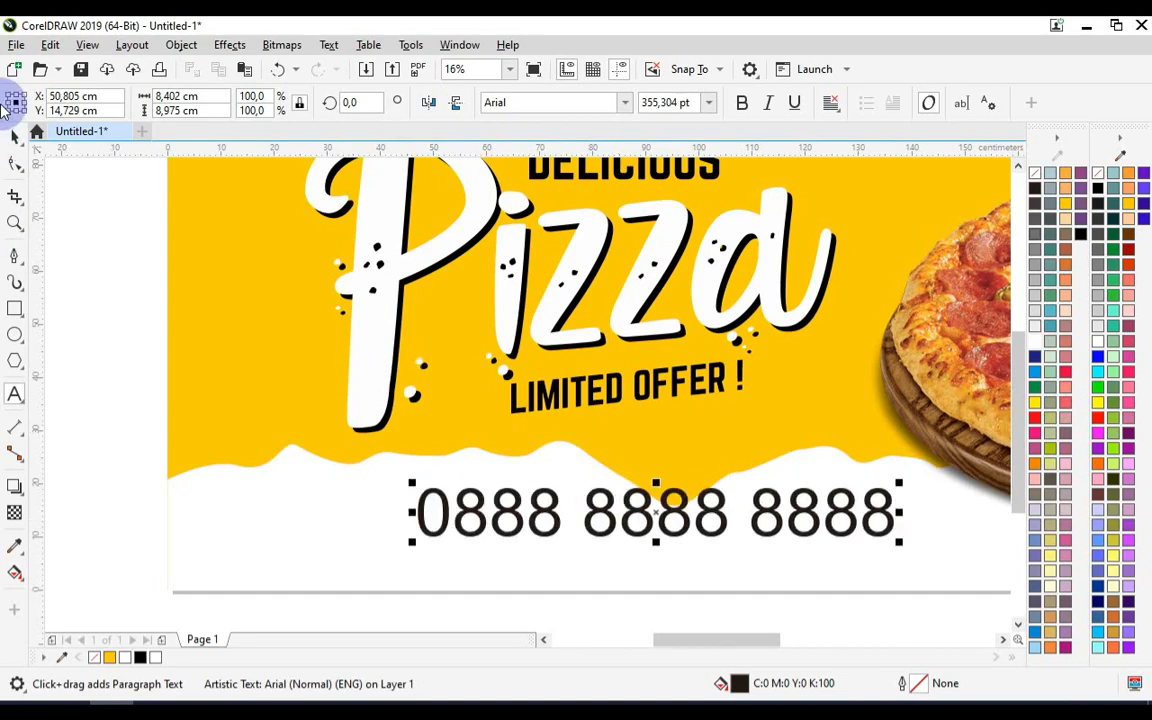
- Set the phone number text in the Norwester font and fill it with black
{"action": "left_click", "coordinate": [538, 102]}
{"action": "type", "text": "Norweste"}
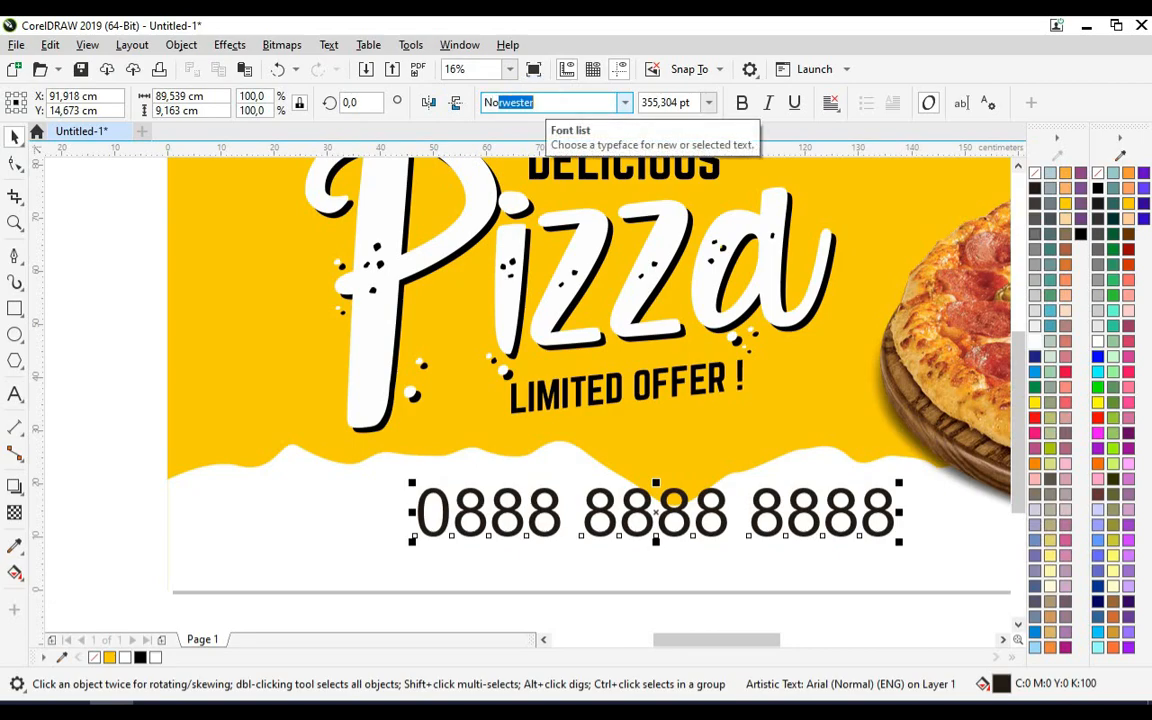
{"action": "key", "text": "Return"}
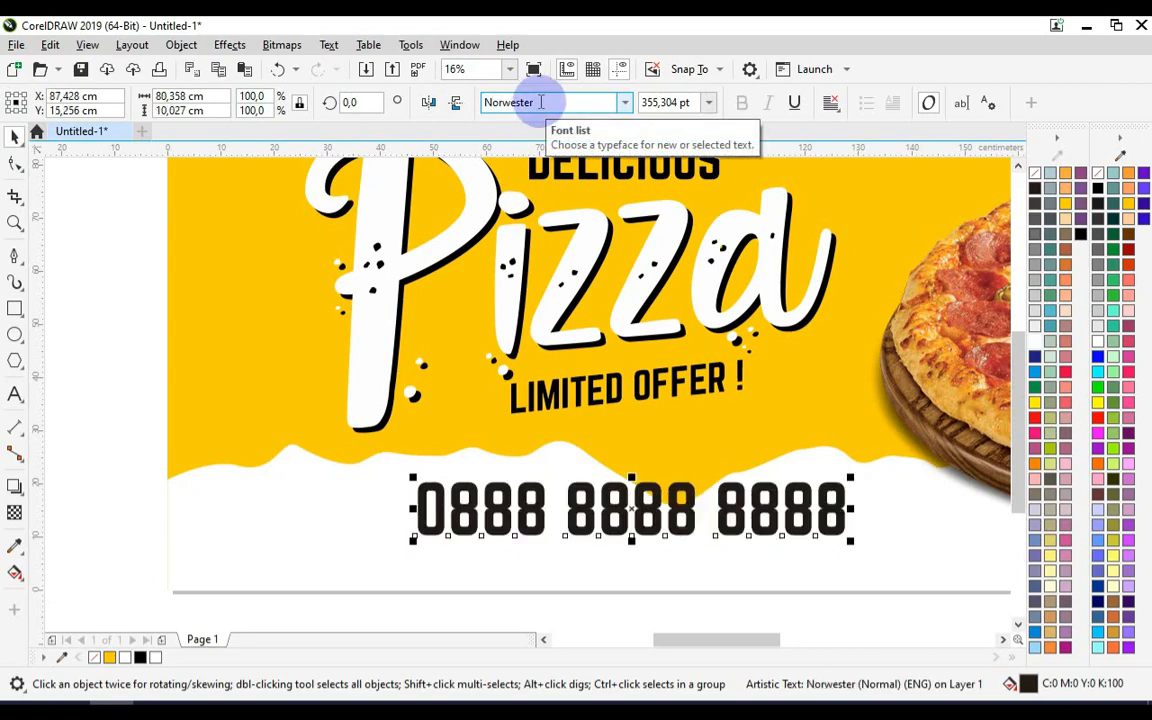
{"action": "left_click", "coordinate": [1097, 187]}
- Shrink the phone number text to about 234 pt and place it in the white strip below the letter P
{"action": "left_click_drag", "start_coordinate": [848, 478], "coordinate": [743, 501]}
{"action": "left_click_drag", "start_coordinate": [630, 522], "coordinate": [560, 494]}
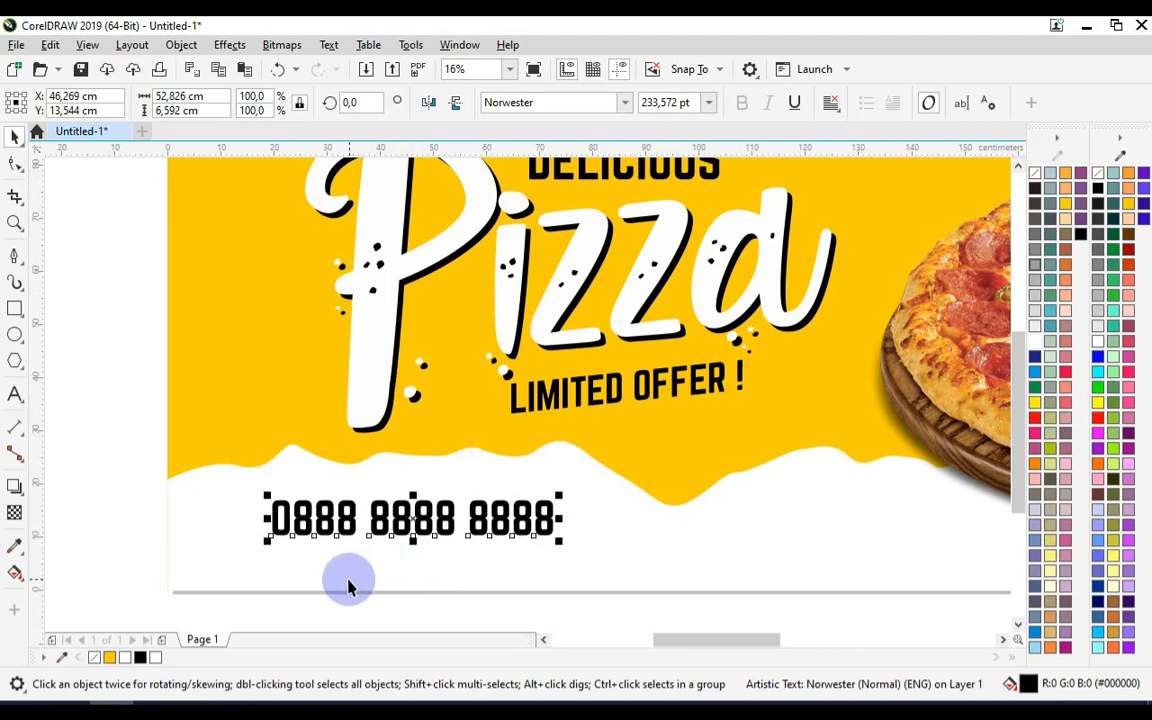
{"action": "scroll", "coordinate": [363, 578], "scroll_direction": "down", "scroll_amount": 2}
{"action": "scroll", "coordinate": [378, 550], "scroll_direction": "up", "scroll_amount": 4}
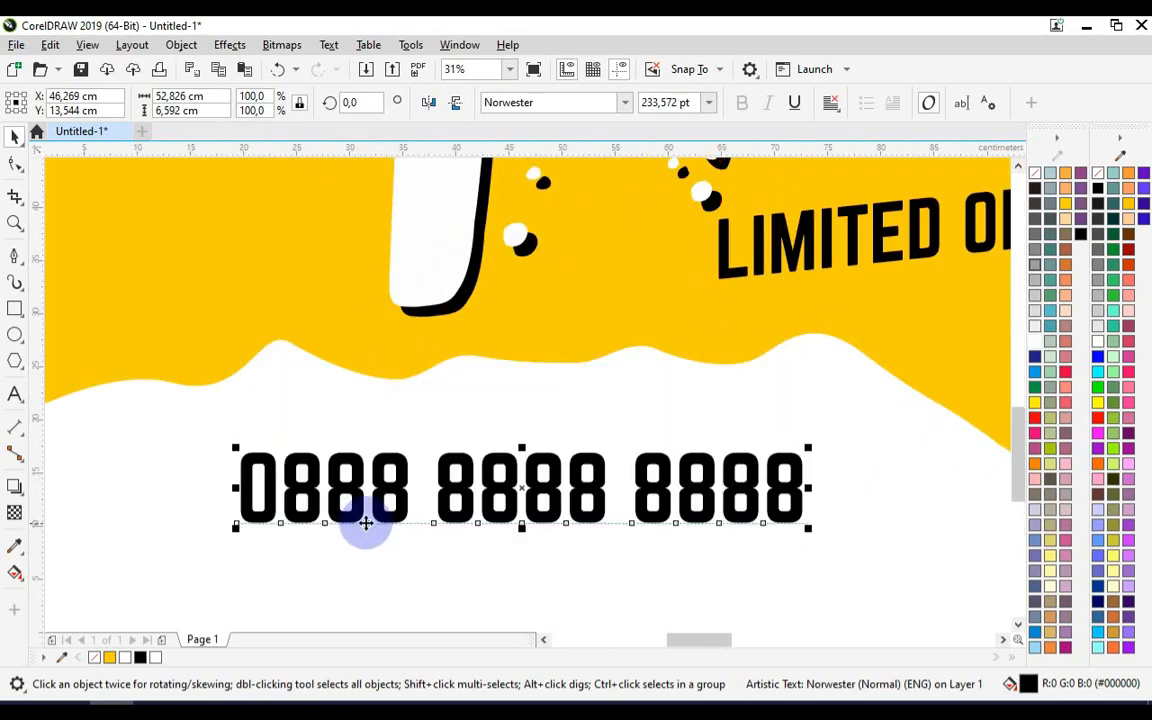
{"action": "left_click_drag", "start_coordinate": [378, 512], "coordinate": [385, 507]}
{"action": "scroll", "coordinate": [396, 460], "scroll_direction": "down", "scroll_amount": 1}
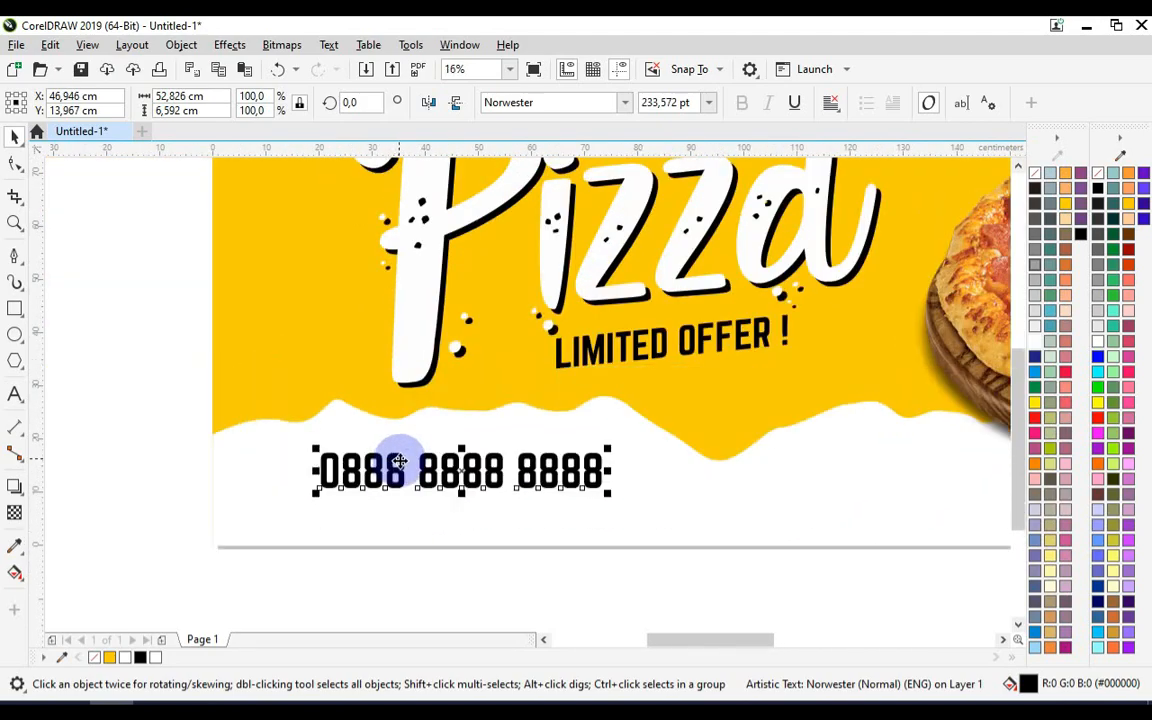
- Copy the phone number text directly below itself and change the copy to "( KANG DESAIN SNACK )"
{"action": "left_click_drag", "start_coordinate": [398, 461], "coordinate": [416, 508]}
{"action": "right_click", "coordinate": [416, 511]}
{"action": "scroll", "coordinate": [411, 512], "scroll_direction": "up", "scroll_amount": 1}
{"action": "double_click", "coordinate": [460, 523]}
{"action": "key", "text": "ctrl+a"}
{"action": "type", "text": "K"}
{"action": "key", "text": "BackSpace"}
{"action": "type", "text": "("}
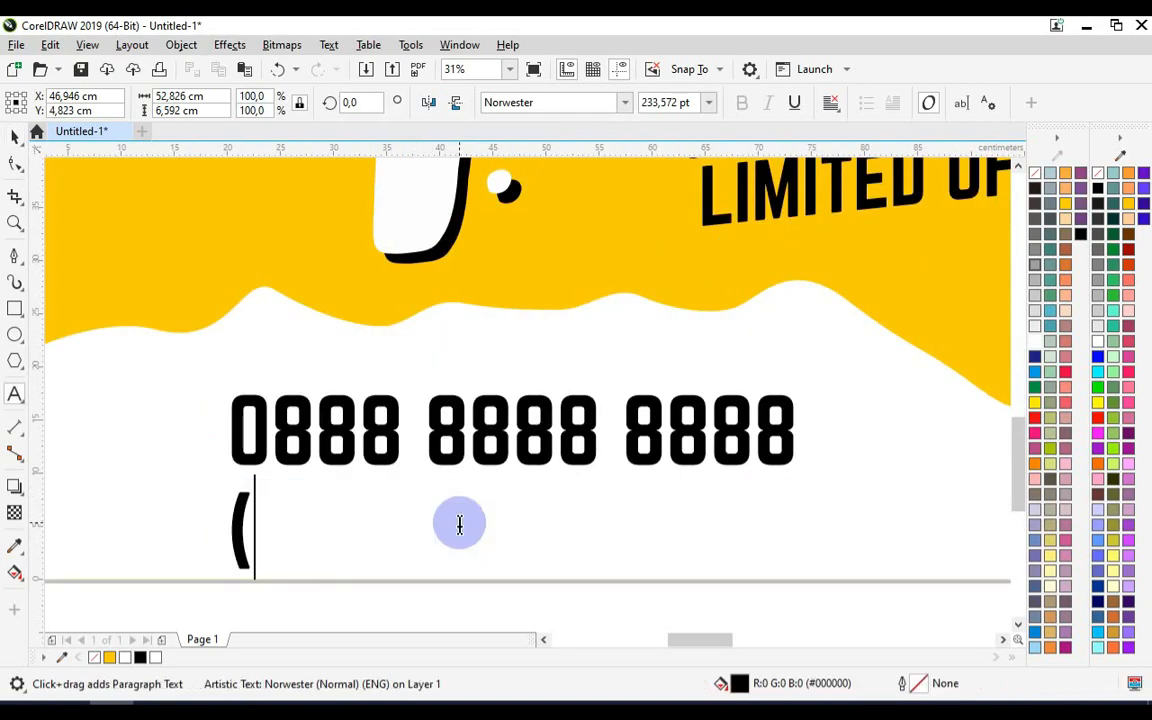
{"action": "type", "text": " KANG DESAIN S"}
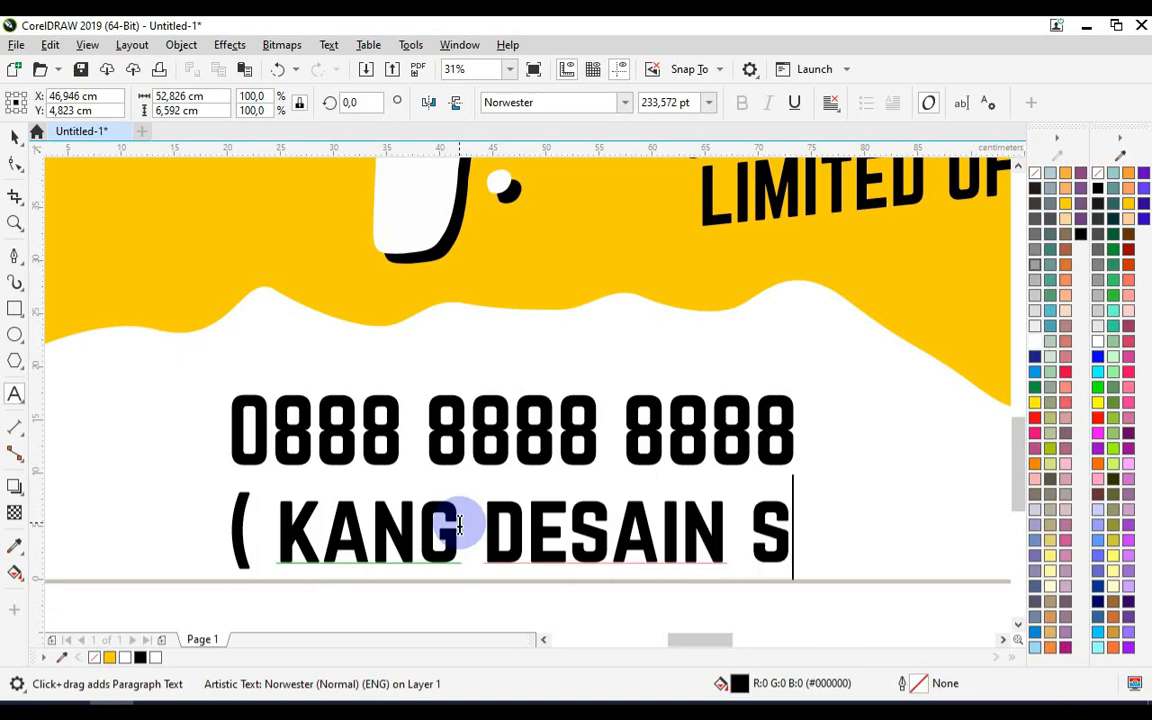
{"action": "type", "text": "NACK )"}
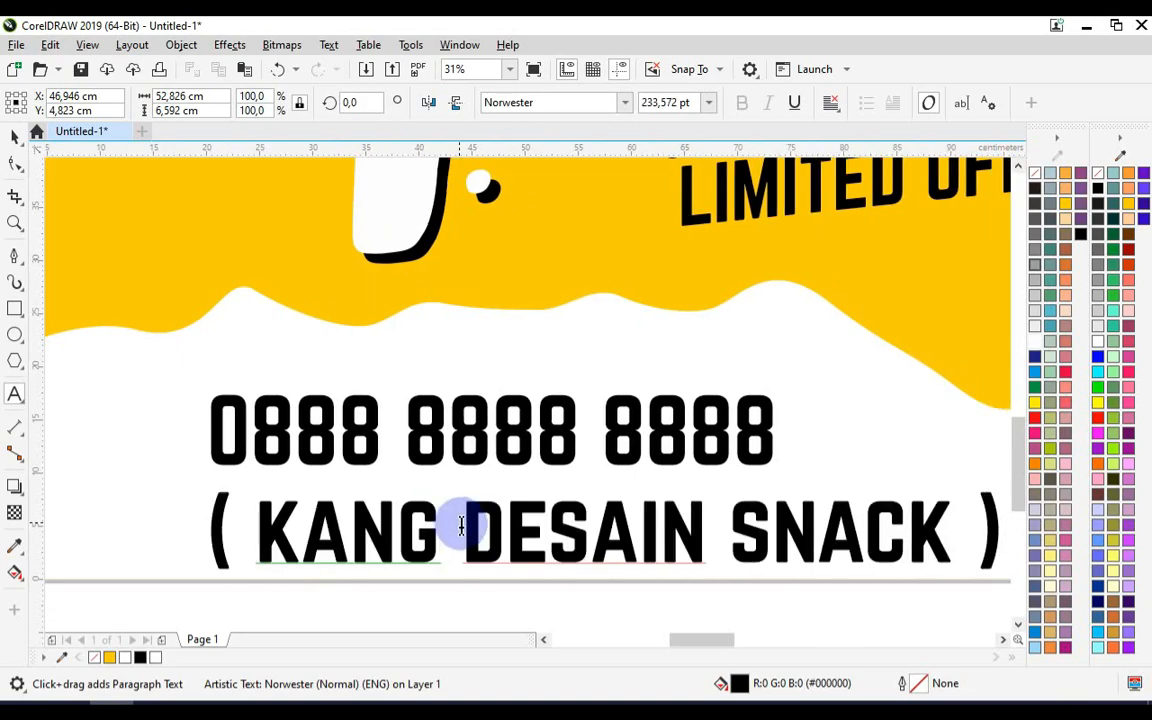
- Shrink the ( KANG DESAIN SNACK ) text to about 145 pt and centre it closely under the phone number
{"action": "left_click", "coordinate": [15, 135]}
{"action": "scroll", "coordinate": [600, 375], "scroll_direction": "down", "scroll_amount": 2}
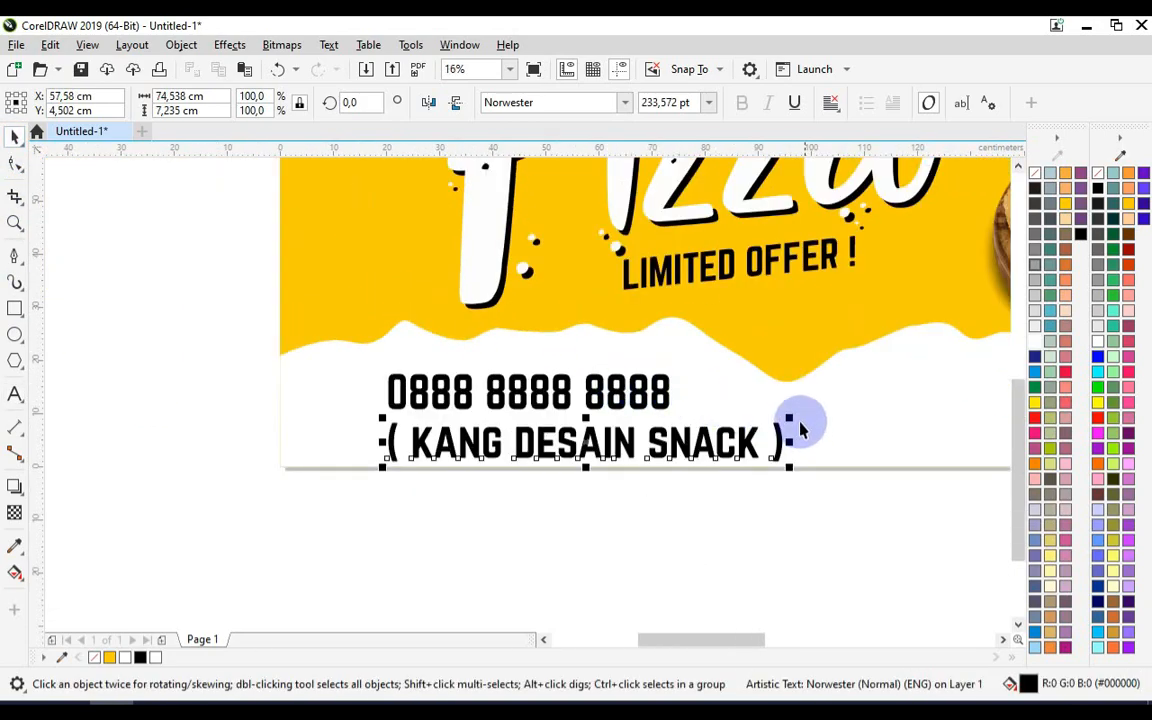
{"action": "left_click_drag", "start_coordinate": [778, 418], "coordinate": [578, 412]}
{"action": "scroll", "coordinate": [609, 476], "scroll_direction": "up", "scroll_amount": 2}
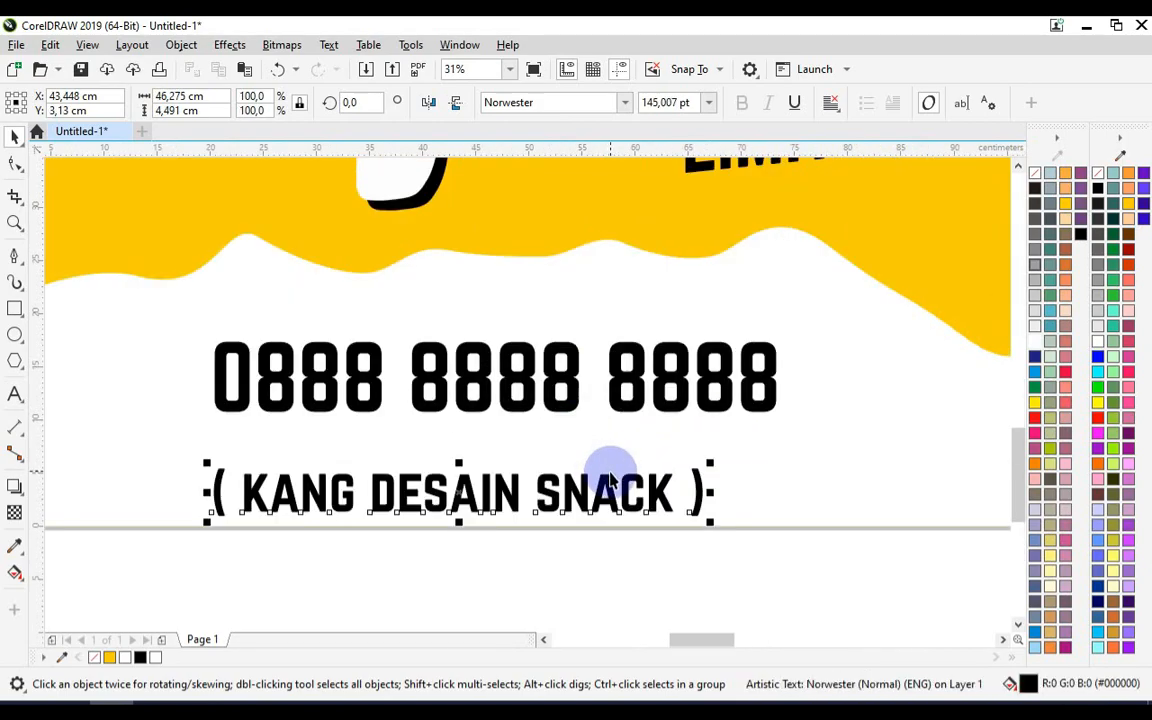
{"action": "left_click", "coordinate": [571, 391], "text": "shift"}
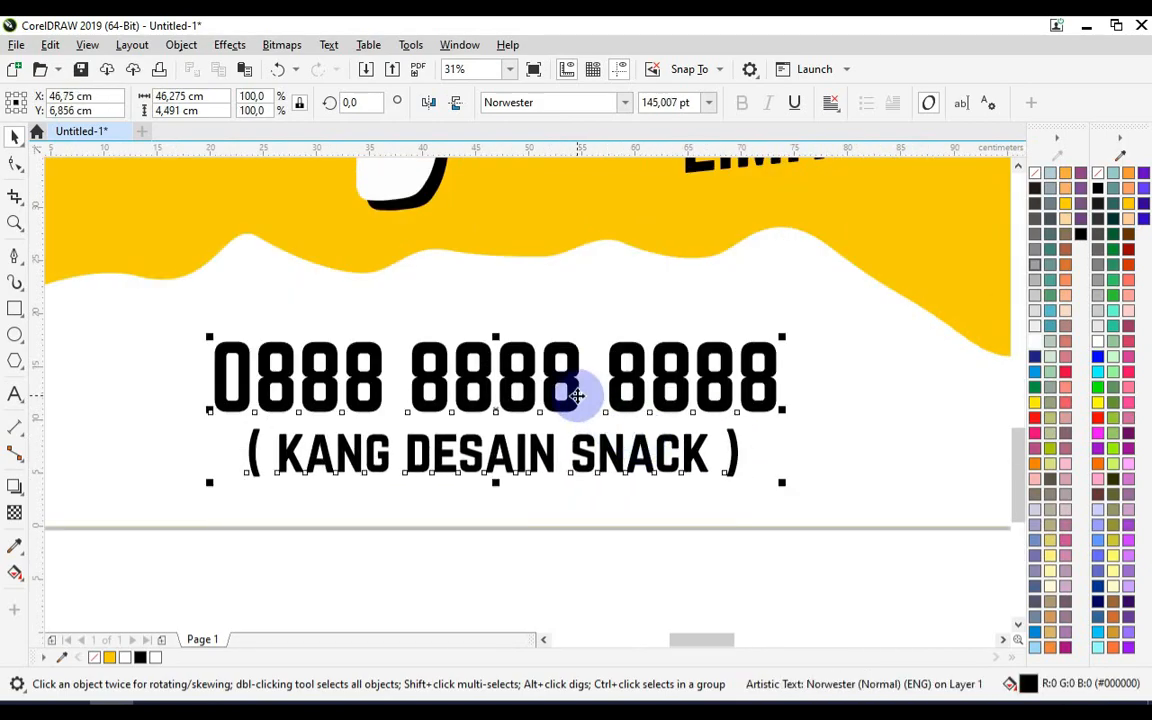
- Scale both contact lines down slightly together and move them right along the white strip, below the start of the Pizza lettering
{"action": "scroll", "coordinate": [612, 532], "scroll_direction": "down", "scroll_amount": 4}
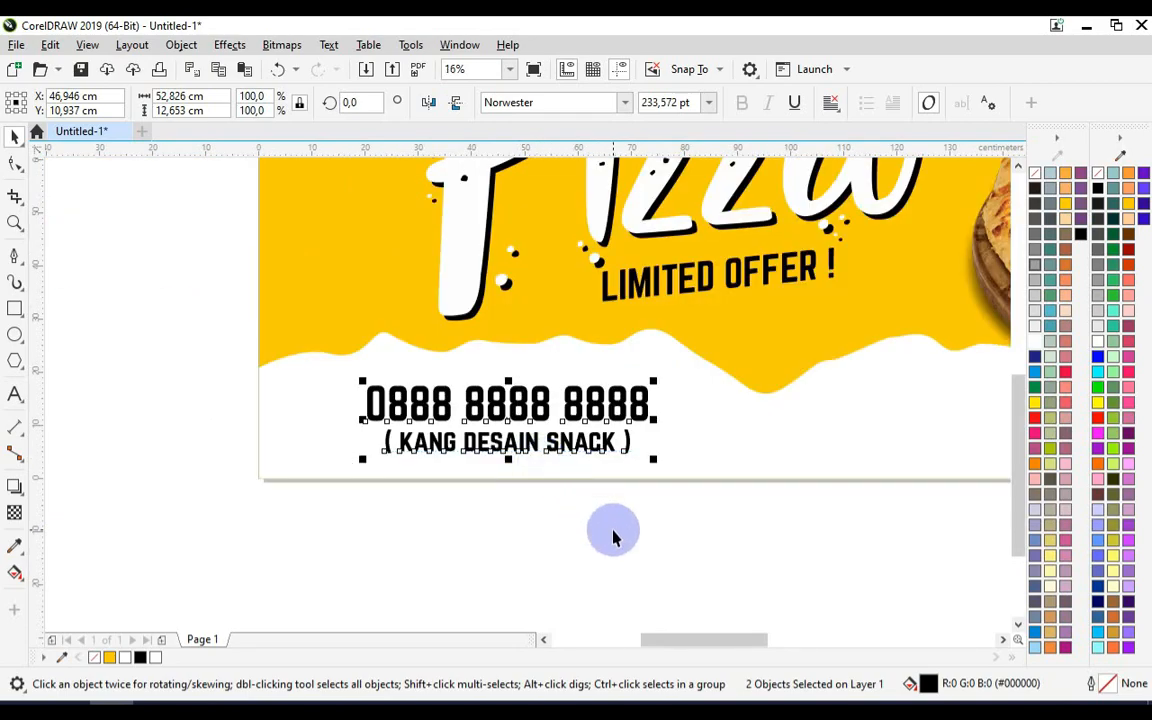
{"action": "left_click", "coordinate": [603, 527]}
{"action": "left_click_drag", "start_coordinate": [603, 527], "coordinate": [452, 437]}
{"action": "scroll", "coordinate": [612, 463], "scroll_direction": "up", "scroll_amount": 2}
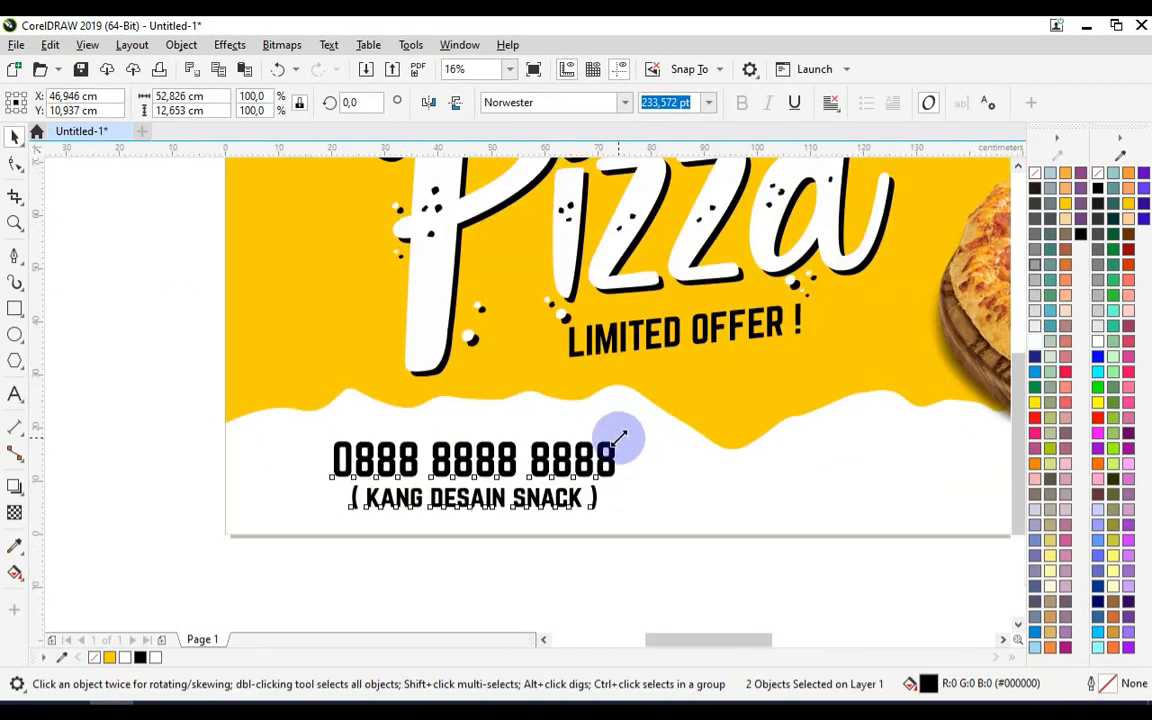
{"action": "left_click_drag", "start_coordinate": [592, 459], "coordinate": [654, 468]}
{"action": "scroll", "coordinate": [545, 500], "scroll_direction": "down", "scroll_amount": 1}
{"action": "left_click", "coordinate": [571, 612]}
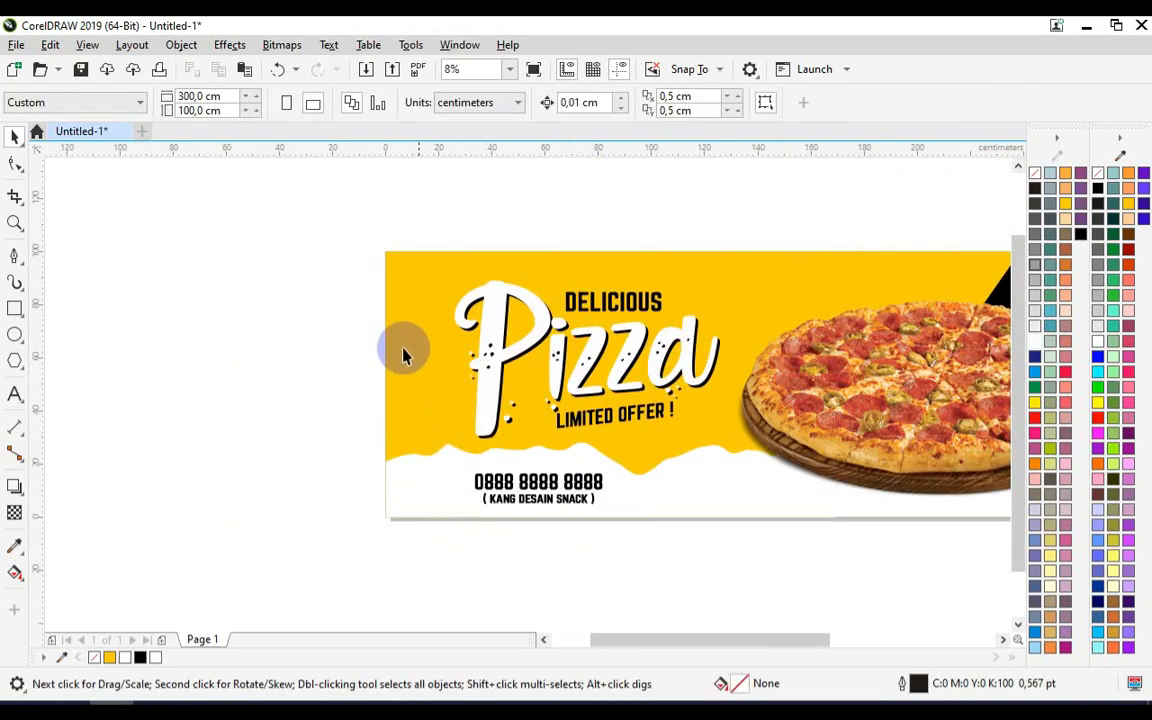
- Stretch the Pizza lettering with DELICIOUS and LIMITED OFFER ! toward the banner's left edge, to about 118 cm wide
{"action": "left_click_drag", "start_coordinate": [348, 241], "coordinate": [751, 468]}
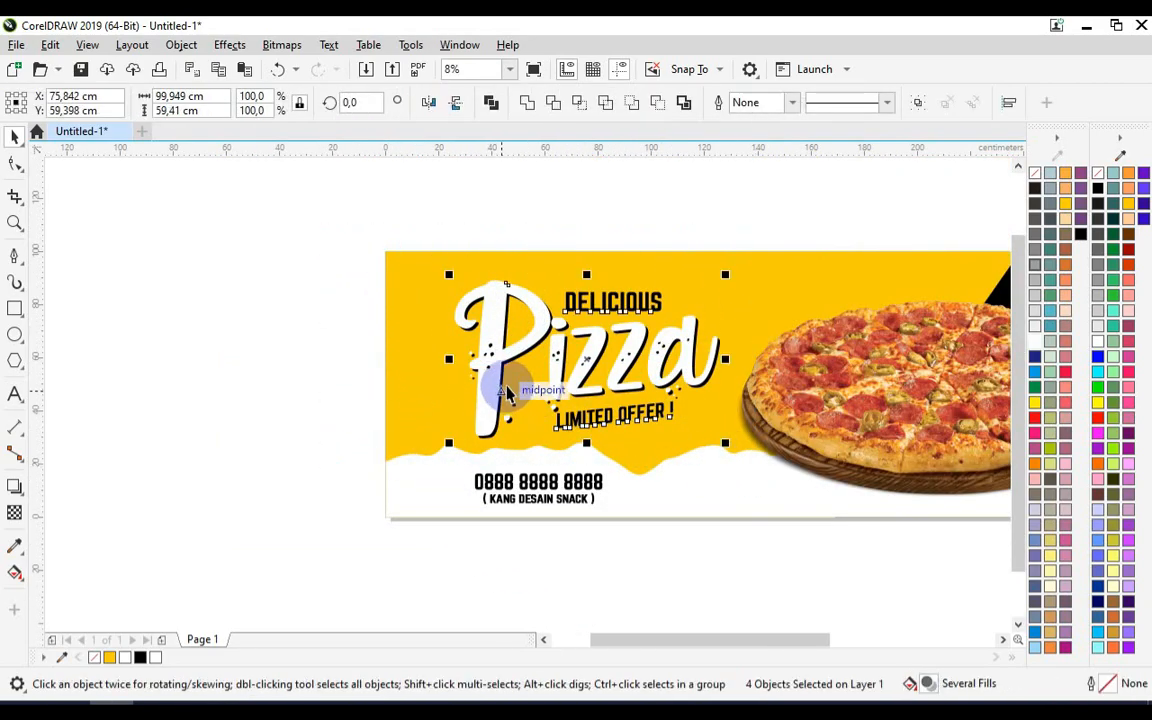
{"action": "left_click_drag", "start_coordinate": [450, 358], "coordinate": [400, 358]}
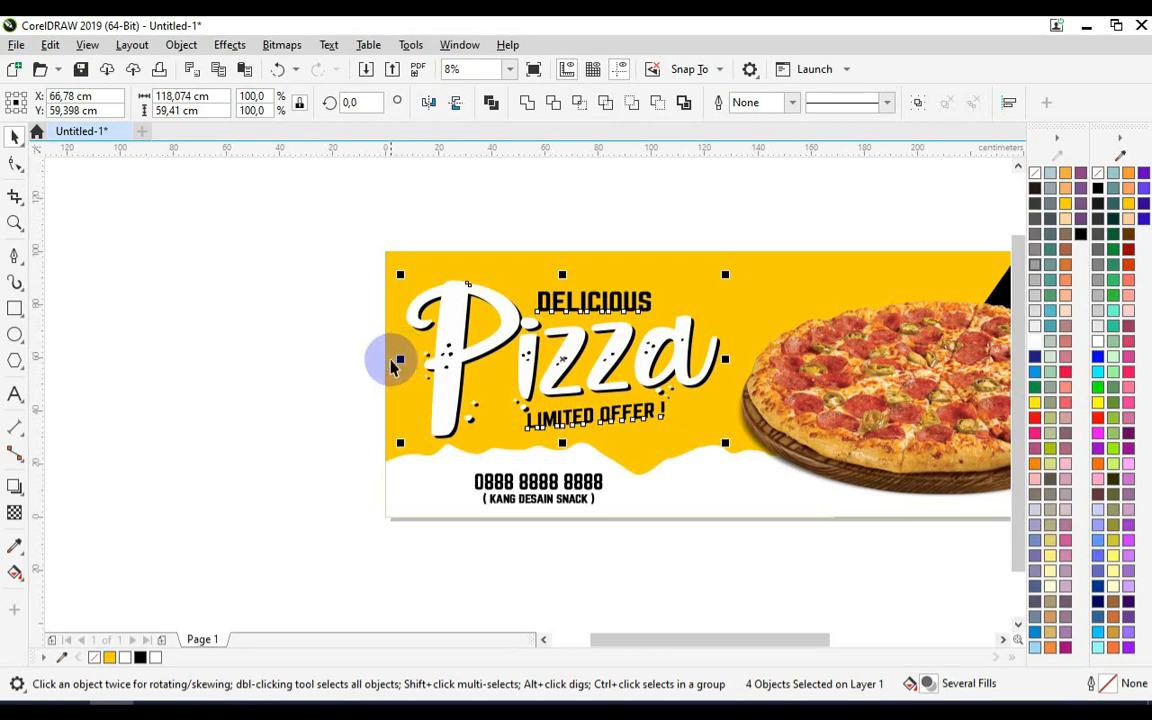
{"action": "left_click", "coordinate": [327, 478]}
{"action": "scroll", "coordinate": [411, 553], "scroll_direction": "down", "scroll_amount": 1}
{"action": "scroll", "coordinate": [541, 417], "scroll_direction": "up", "scroll_amount": 2}
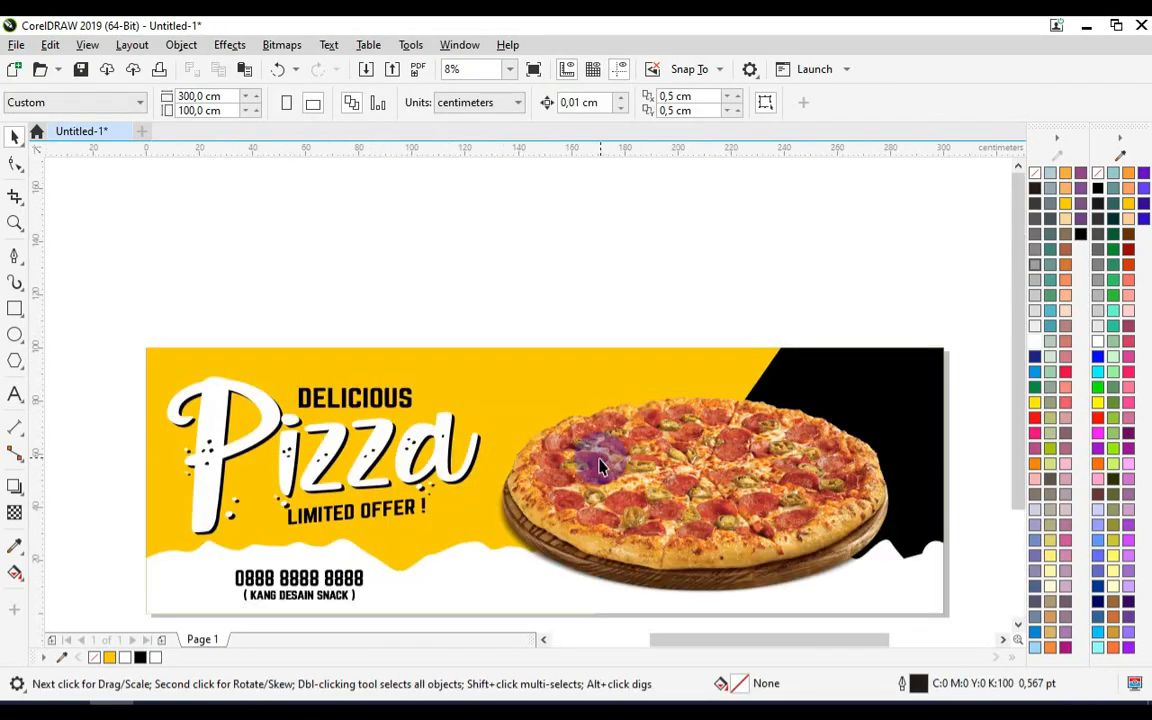
- Draw a looping Pen curve about 23.5 × 15.4 cm from the wooden board's left edge down into the white strip
{"action": "scroll", "coordinate": [421, 611], "scroll_direction": "up", "scroll_amount": 1}
{"action": "left_click", "coordinate": [14, 257]}
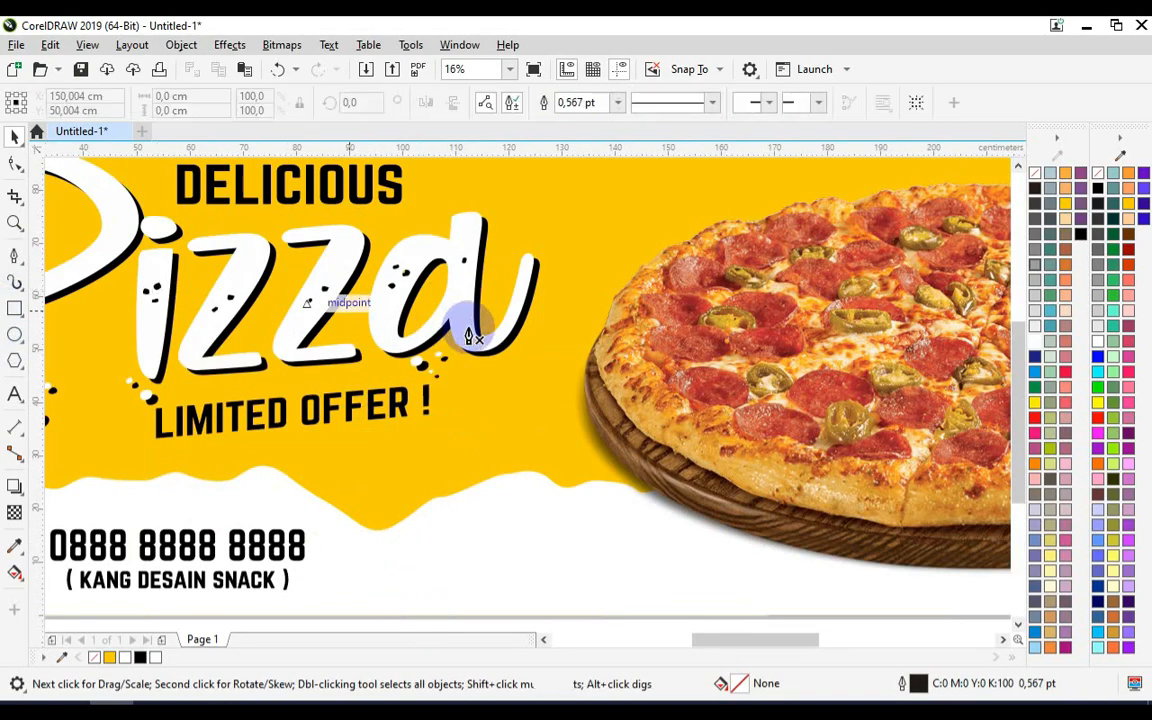
{"action": "scroll", "coordinate": [483, 442], "scroll_direction": "down", "scroll_amount": 2}
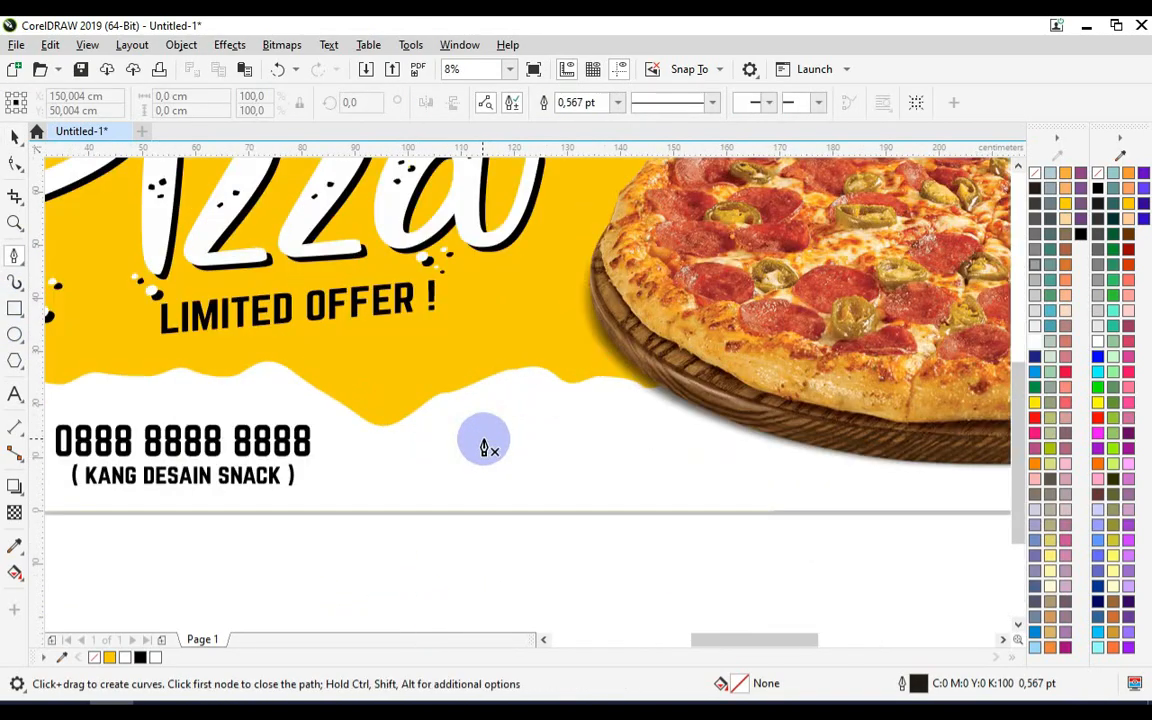
{"action": "left_click", "coordinate": [590, 338]}
{"action": "left_click_drag", "start_coordinate": [499, 403], "coordinate": [546, 393]}
{"action": "left_click_drag", "start_coordinate": [465, 410], "coordinate": [476, 485]}
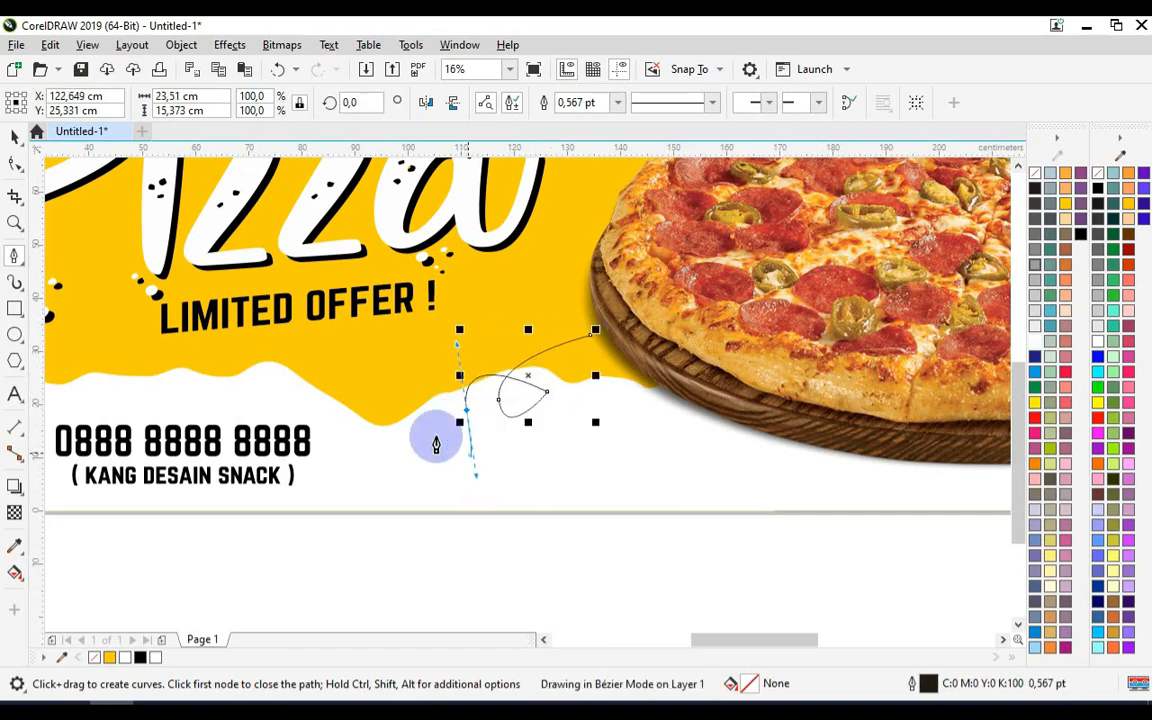
{"action": "left_click", "coordinate": [14, 135]}
- Round the loop's sharp corner by adding a node on the upper segment and deleting the corner node
{"action": "scroll", "coordinate": [527, 402], "scroll_direction": "up", "scroll_amount": 2}
{"action": "scroll", "coordinate": [527, 402], "scroll_direction": "up", "scroll_amount": 2}
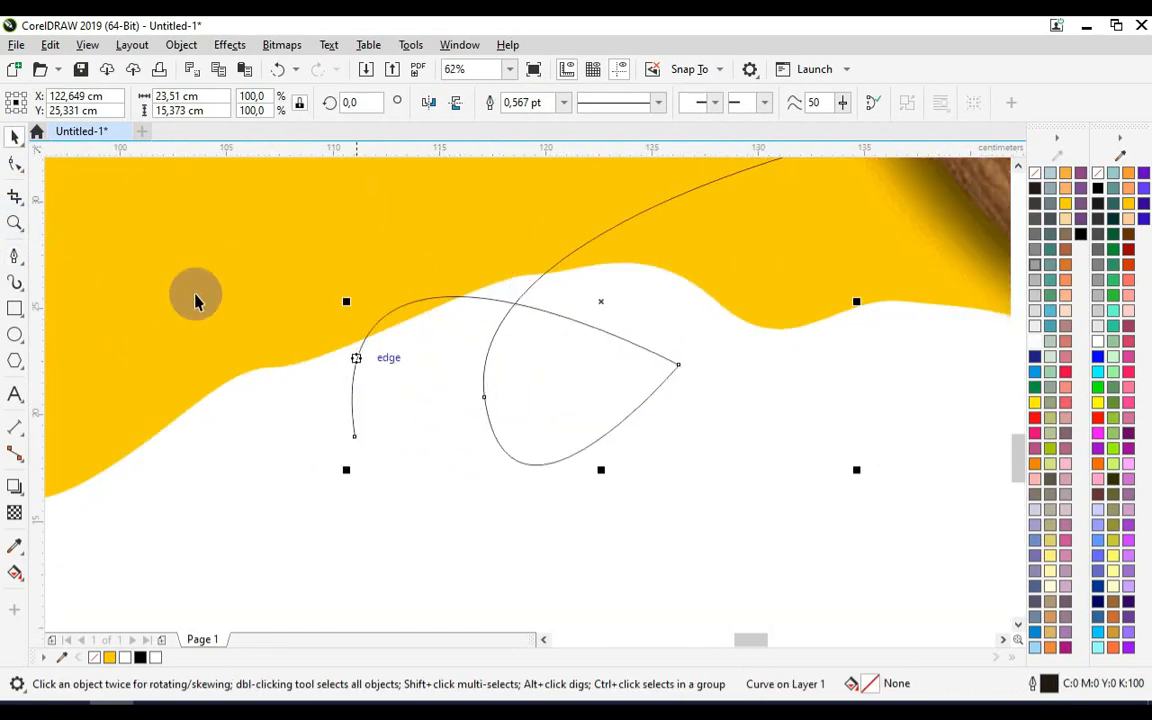
{"action": "left_click", "coordinate": [15, 165]}
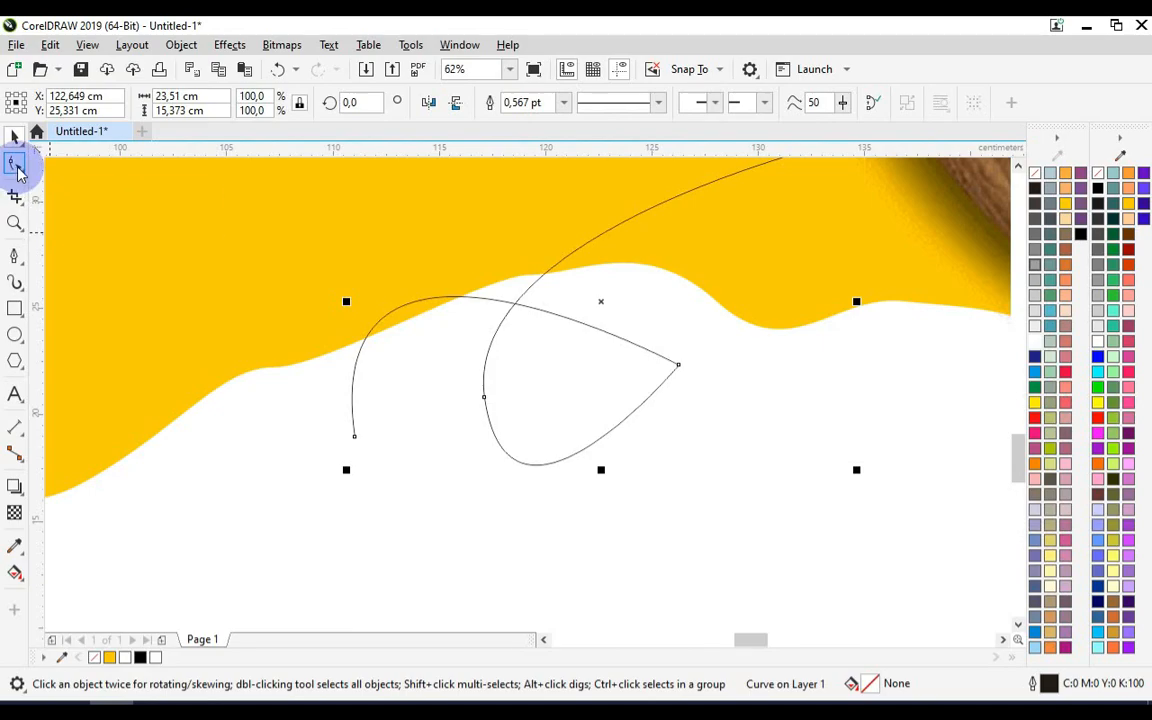
{"action": "scroll", "coordinate": [670, 362], "scroll_direction": "up", "scroll_amount": 2}
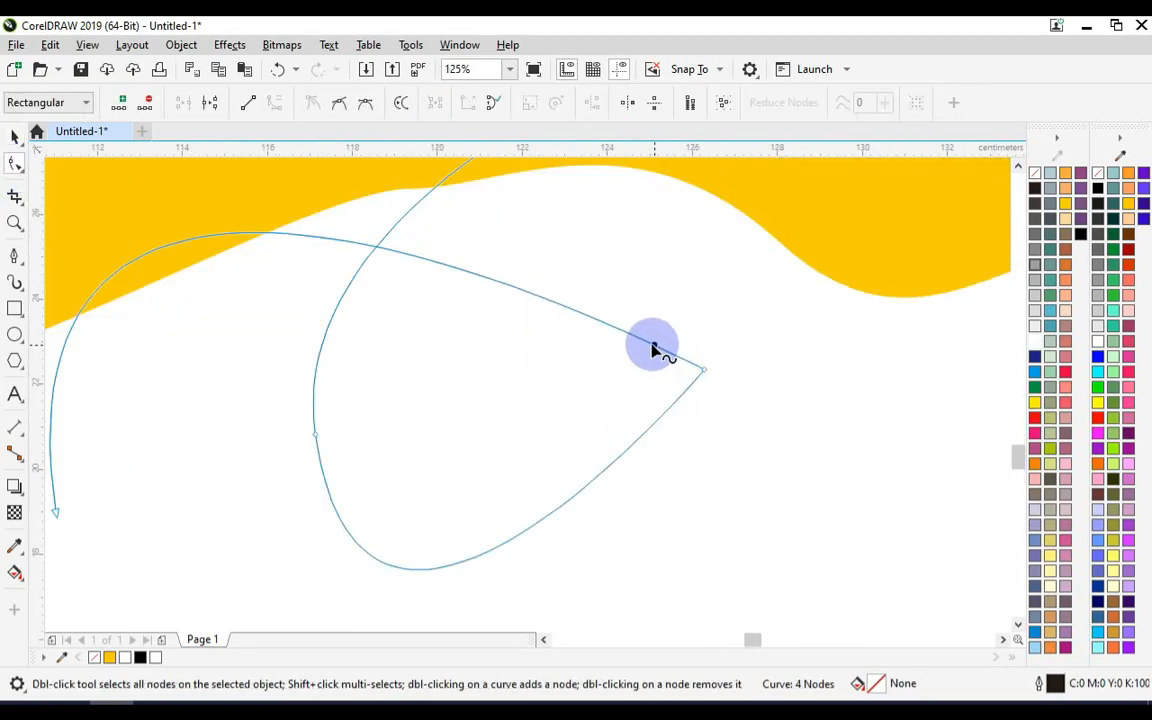
{"action": "left_click", "coordinate": [120, 103]}
{"action": "left_click", "coordinate": [657, 334]}
{"action": "scroll", "coordinate": [717, 367], "scroll_direction": "up", "scroll_amount": 4}
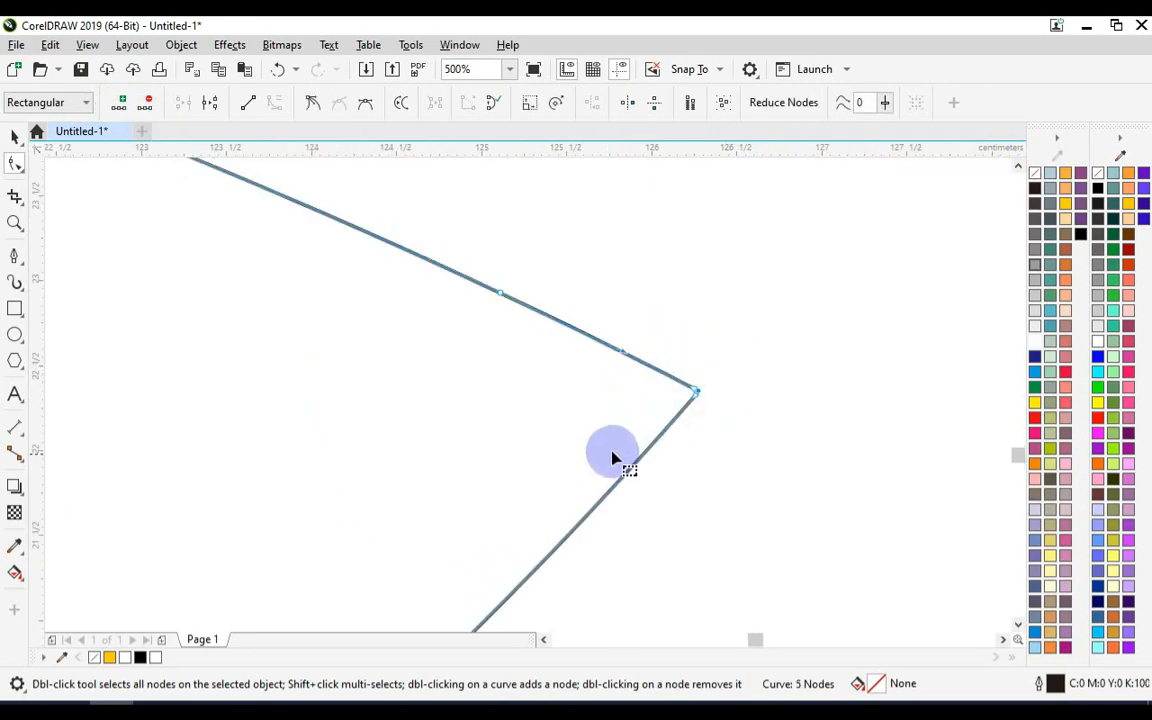
{"action": "key", "text": "Delete"}
{"action": "scroll", "coordinate": [790, 378], "scroll_direction": "down", "scroll_amount": 5}
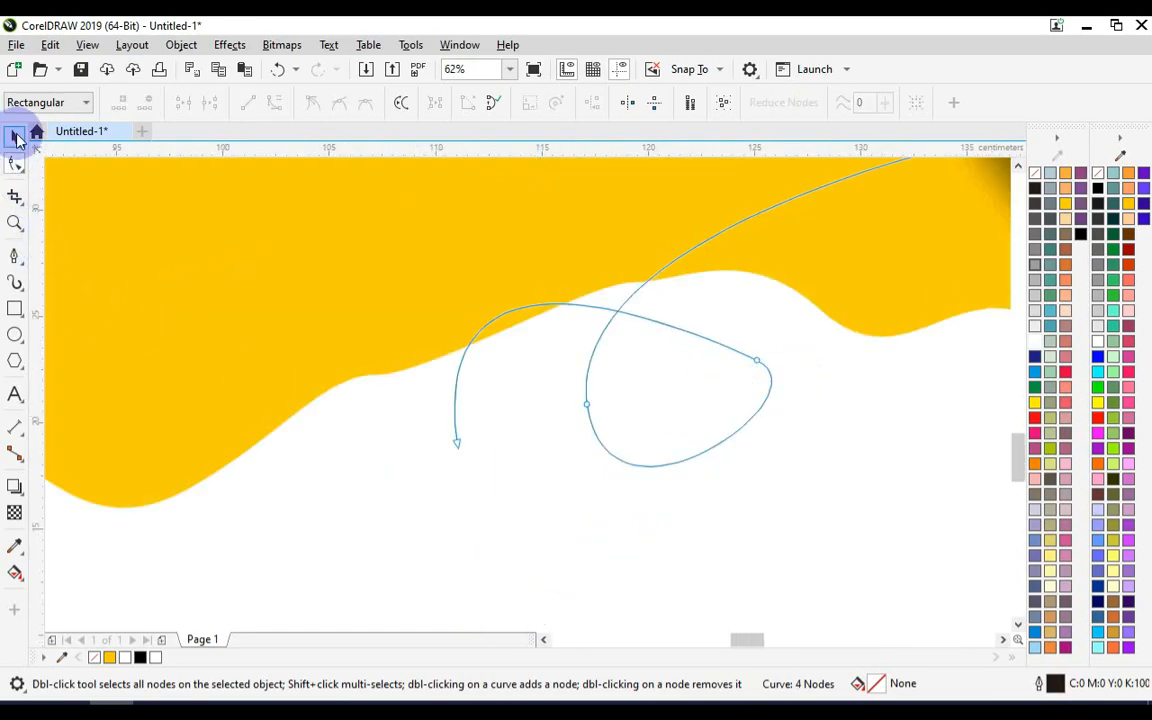
- Give the looping curve a 10 pt outline with a dotted line style
{"action": "left_click", "coordinate": [15, 138]}
{"action": "left_click", "coordinate": [564, 103]}
{"action": "left_click", "coordinate": [560, 252]}
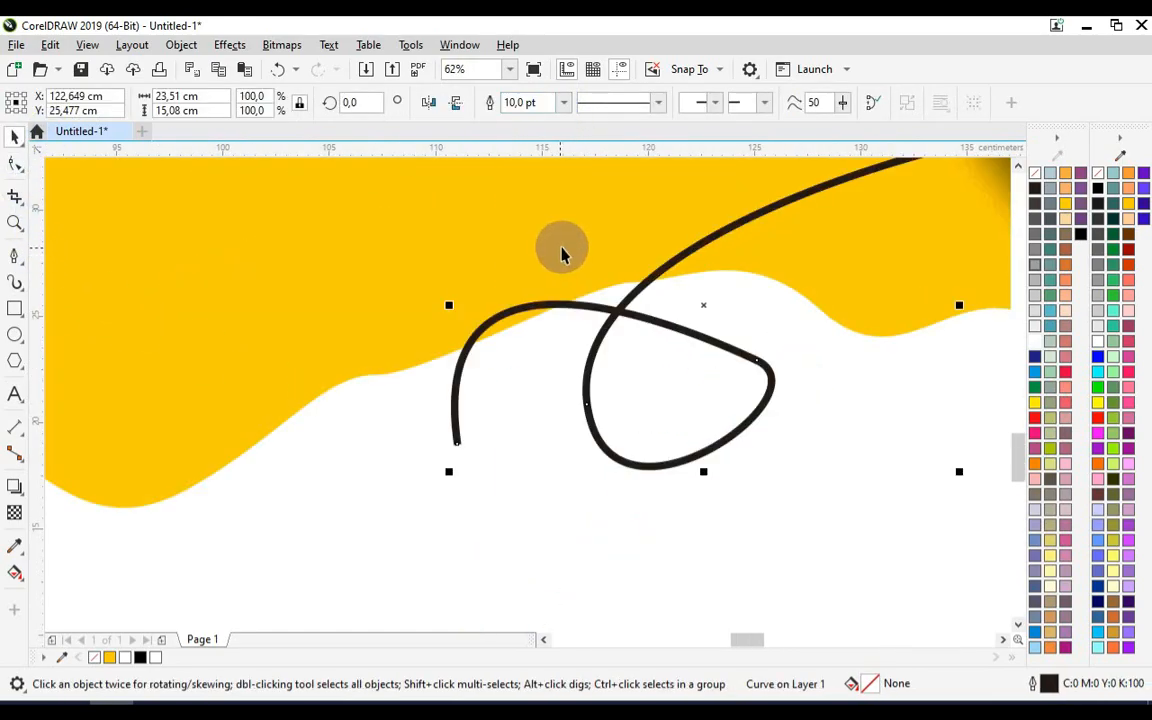
{"action": "left_click", "coordinate": [657, 103]}
{"action": "left_click", "coordinate": [638, 164]}
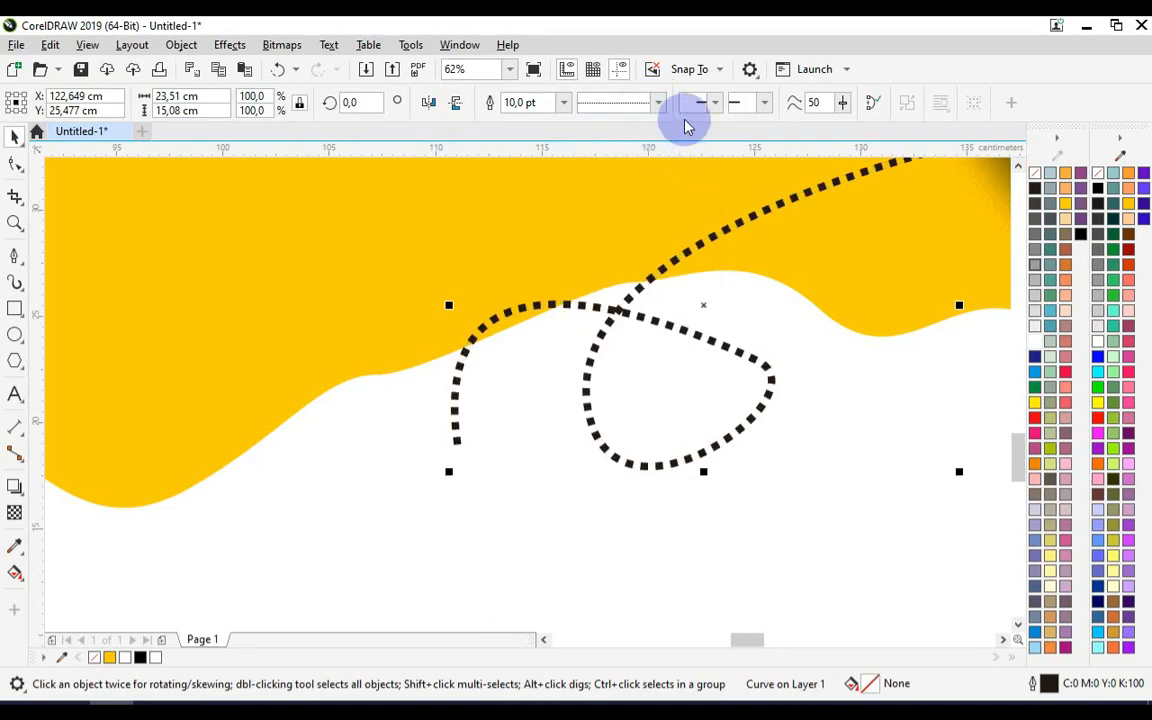
- Add a solid arrowhead to the lower end of the dotted curve
{"action": "left_click", "coordinate": [712, 103]}
{"action": "left_click", "coordinate": [710, 182]}
{"action": "scroll", "coordinate": [599, 334], "scroll_direction": "down", "scroll_amount": 2}
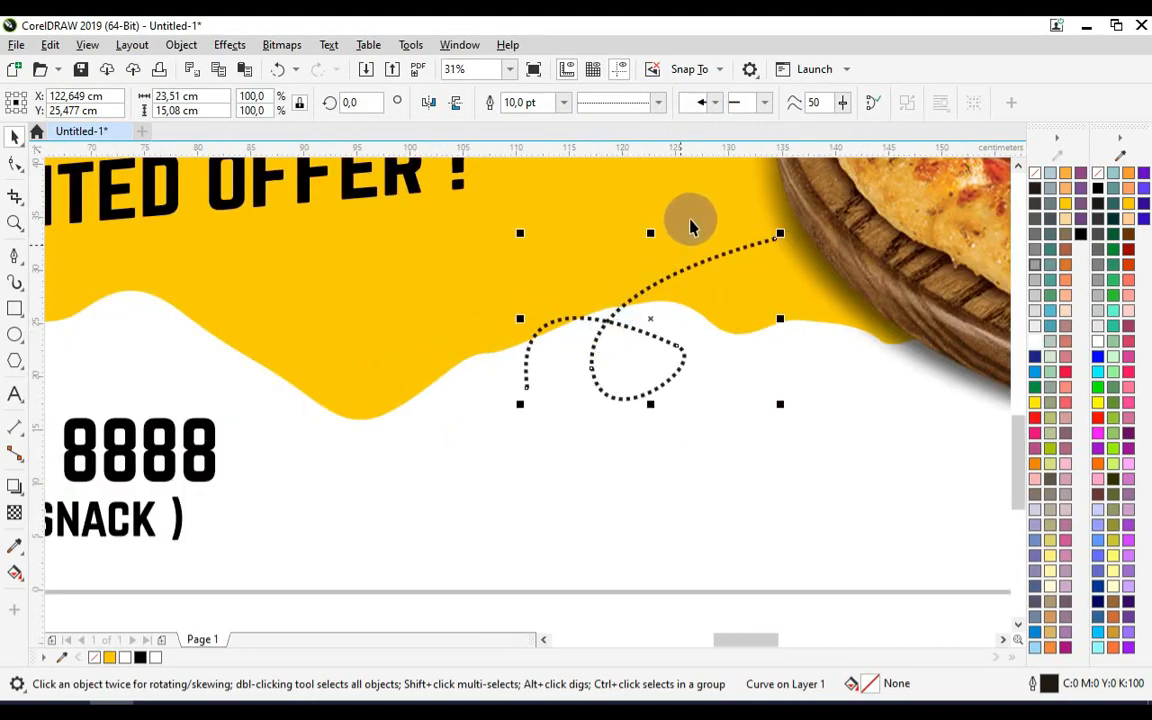
{"action": "left_click", "coordinate": [750, 105]}
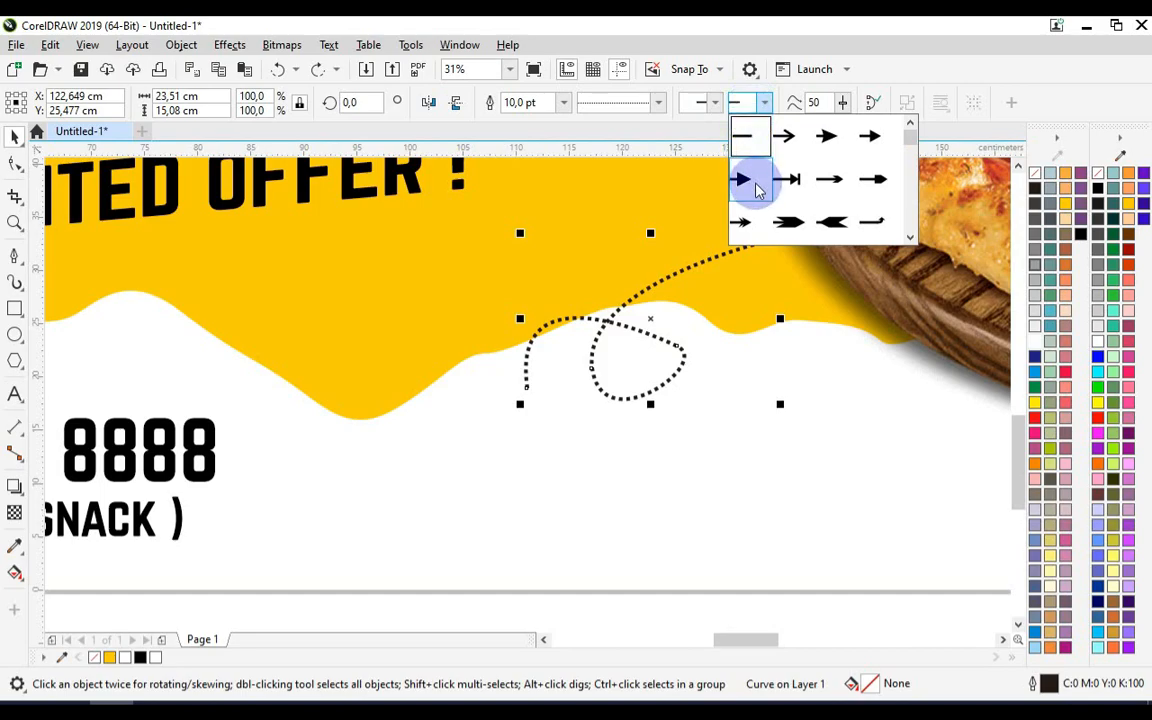
{"action": "left_click", "coordinate": [823, 134]}
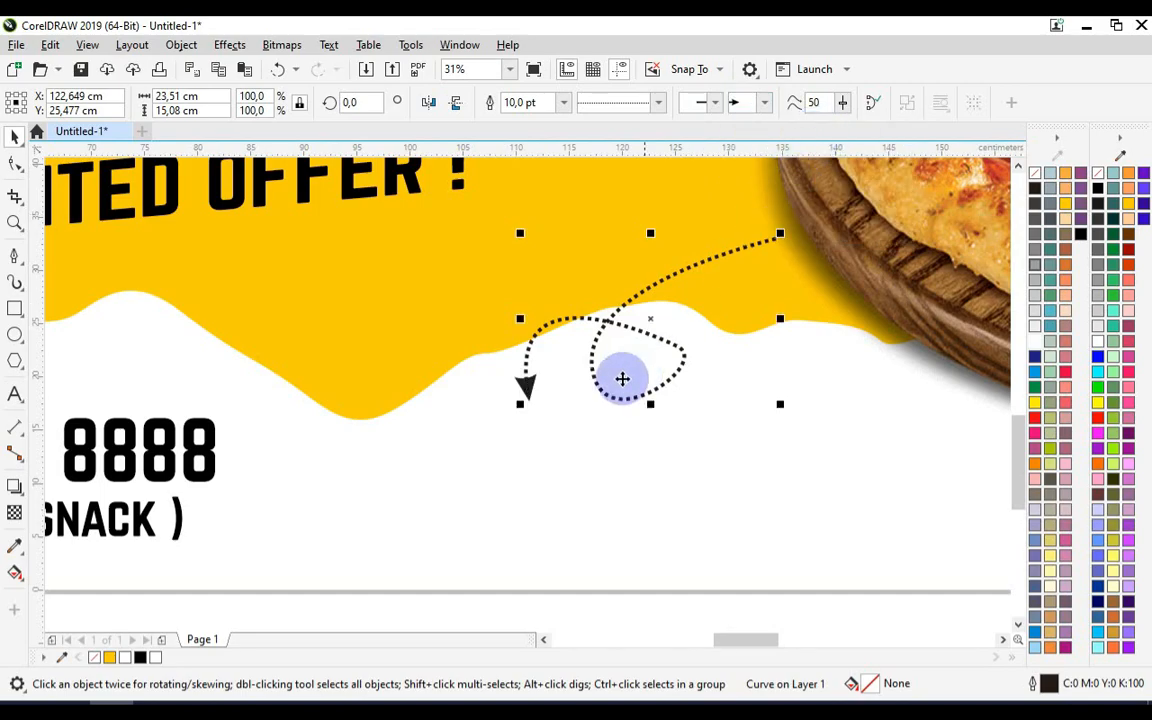
- Extend the arrow's tip farther down into the white strip and reshape its last bend, making the curve about 18.3 cm high
{"action": "left_click", "coordinate": [15, 164]}
{"action": "left_click_drag", "start_coordinate": [528, 392], "coordinate": [524, 432]}
{"action": "left_click_drag", "start_coordinate": [507, 322], "coordinate": [506, 286]}
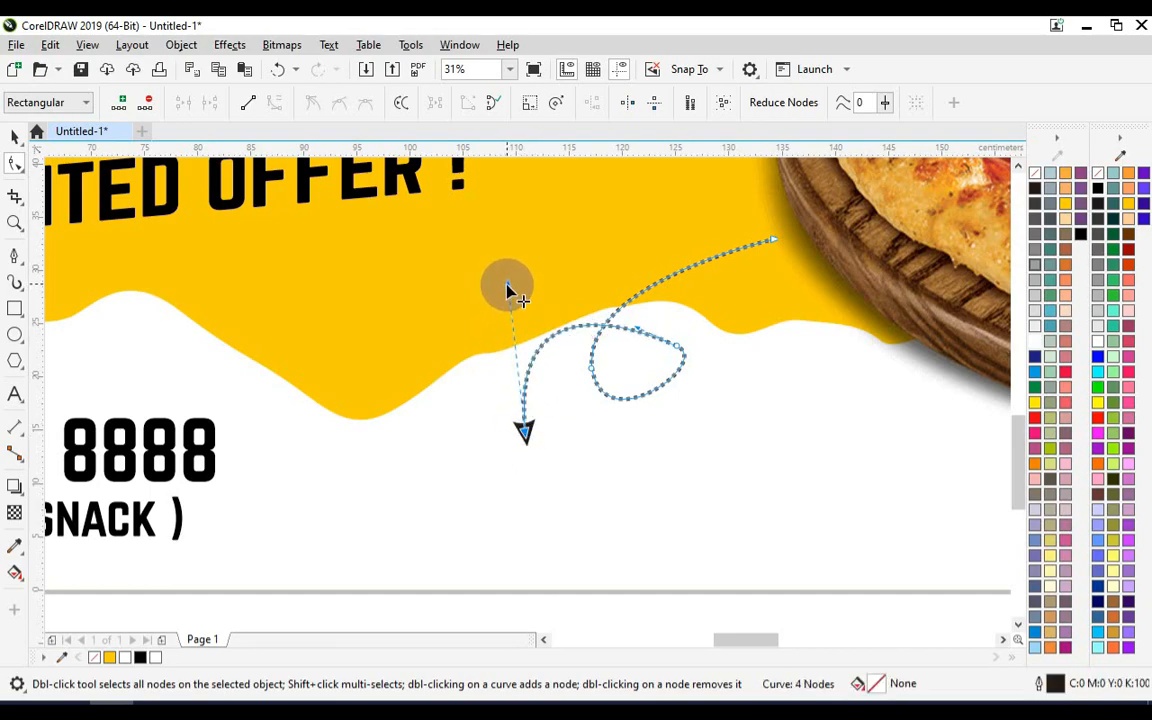
{"action": "left_click", "coordinate": [14, 137]}
{"action": "scroll", "coordinate": [316, 470], "scroll_direction": "down", "scroll_amount": 2}
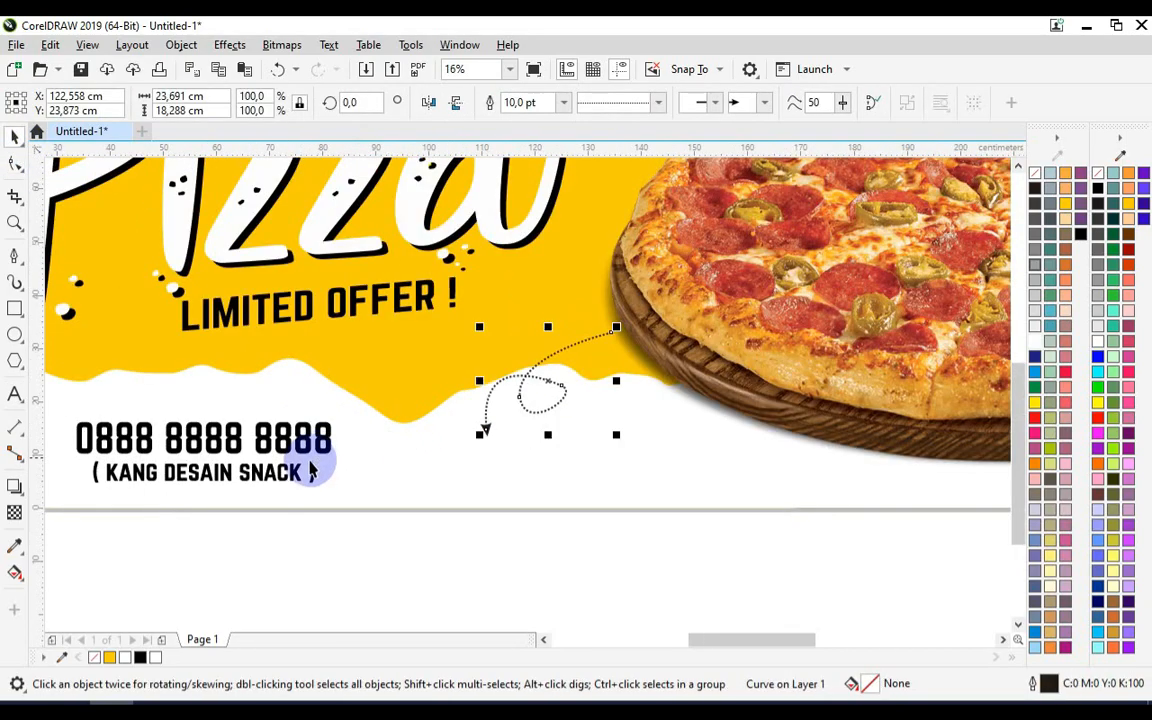
- Copy the ( KANG DESAIN SNACK ) text to the area below the arrow and change the copy to "FREE ONGKIR"
{"action": "left_click", "coordinate": [296, 470]}
{"action": "right_click", "coordinate": [582, 470]}
{"action": "left_click_drag", "start_coordinate": [430, 475], "coordinate": [608, 461]}
{"action": "scroll", "coordinate": [470, 444], "scroll_direction": "up", "scroll_amount": 1}
{"action": "double_click", "coordinate": [527, 470]}
{"action": "key", "text": "ctrl+a"}
{"action": "type", "text": "FRE"}
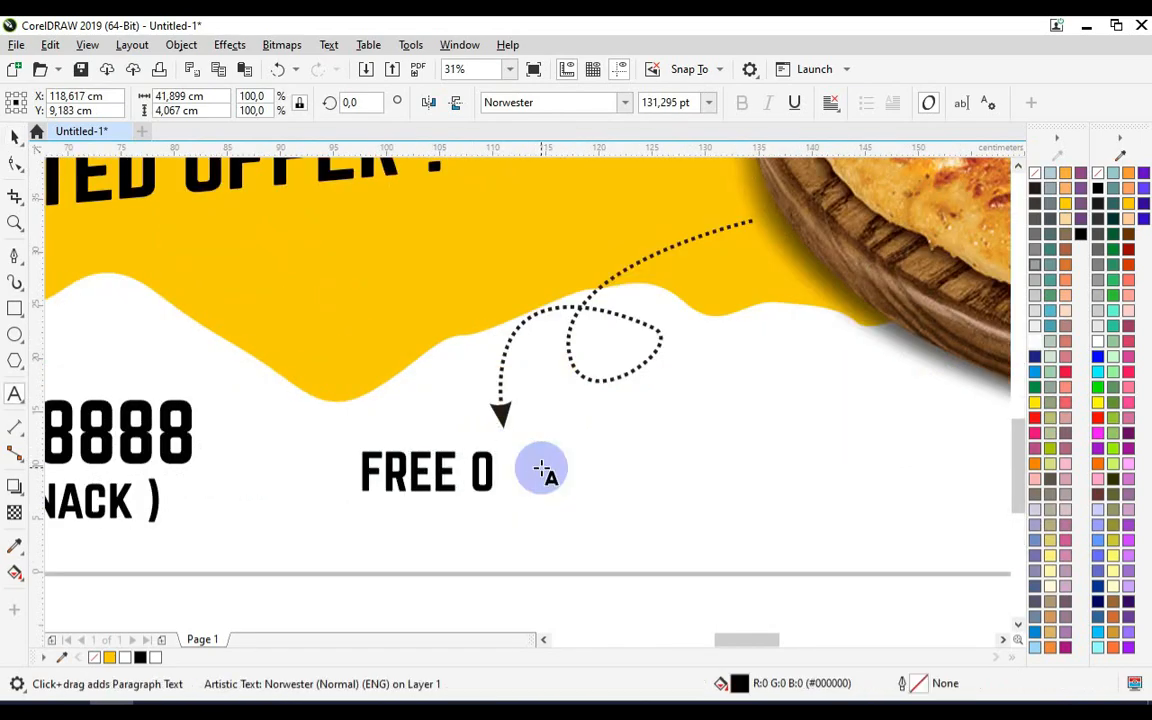
{"action": "left_click", "coordinate": [14, 137]}
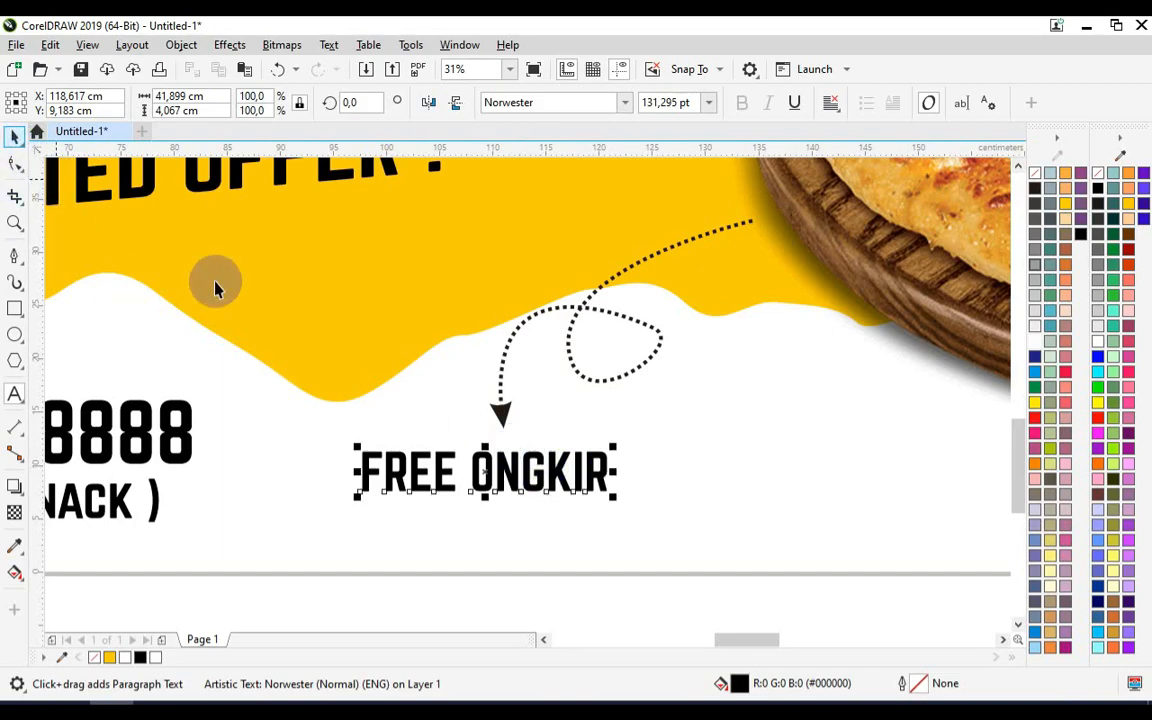
- Enlarge the FREE ONGKIR text to about 276 pt and place it directly under the arrowhead
{"action": "scroll", "coordinate": [290, 350], "scroll_direction": "down", "scroll_amount": 4}
{"action": "left_click_drag", "start_coordinate": [389, 405], "coordinate": [455, 424]}
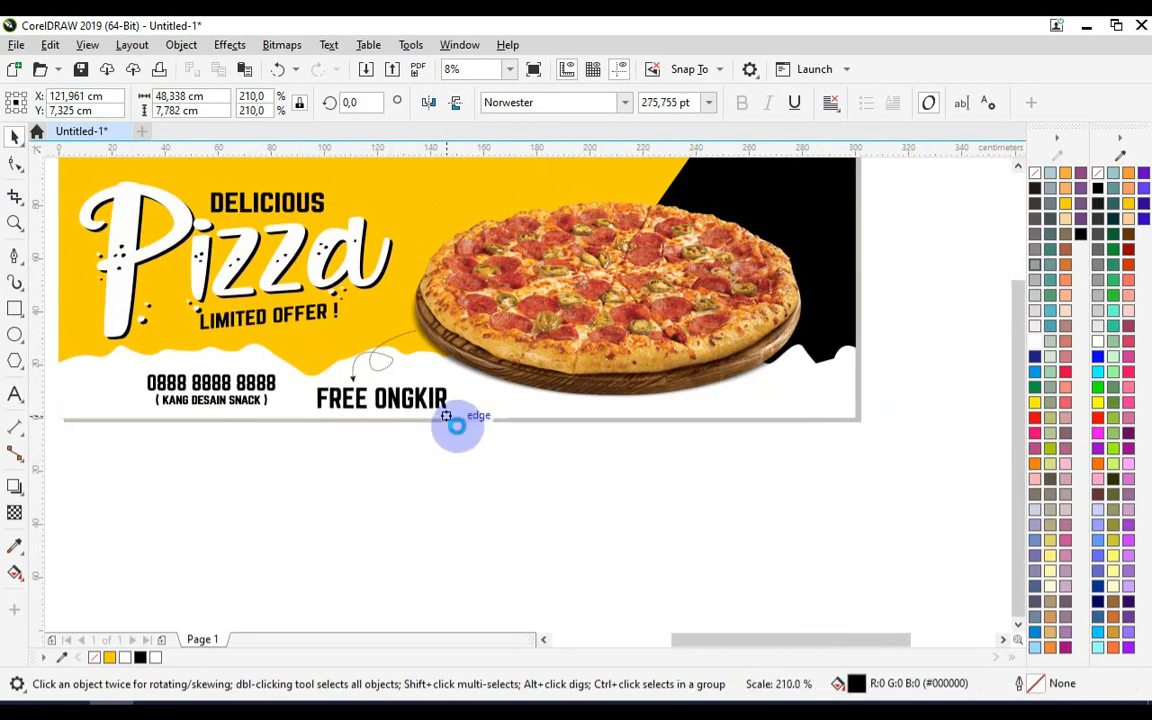
{"action": "scroll", "coordinate": [343, 394], "scroll_direction": "up", "scroll_amount": 4}
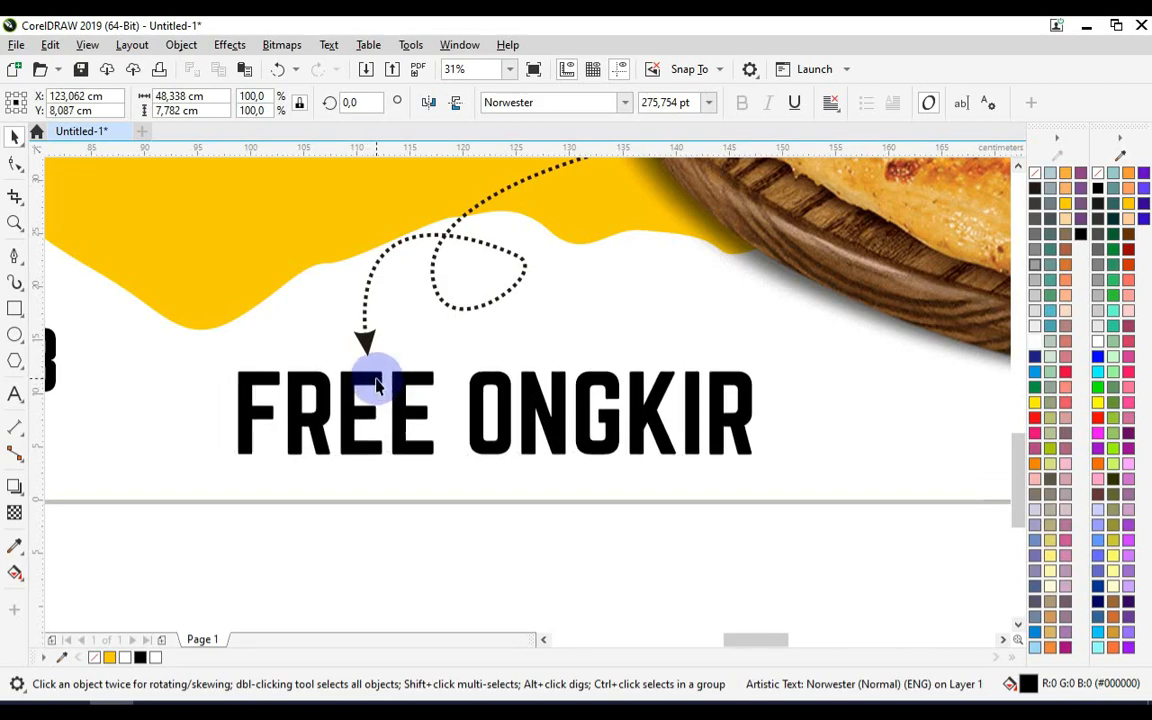
- Group the two contact lines and align their bottom edge with the FREE ONGKIR text
{"action": "scroll", "coordinate": [373, 380], "scroll_direction": "down", "scroll_amount": 2}
{"action": "left_click", "coordinate": [222, 400]}
{"action": "left_click", "coordinate": [233, 372], "text": "shift"}
{"action": "key", "text": "ctrl+g"}
{"action": "left_click", "coordinate": [347, 402], "text": "shift"}
{"action": "key", "text": "b"}
{"action": "left_click", "coordinate": [448, 437]}
{"action": "scroll", "coordinate": [448, 437], "scroll_direction": "down", "scroll_amount": 4}
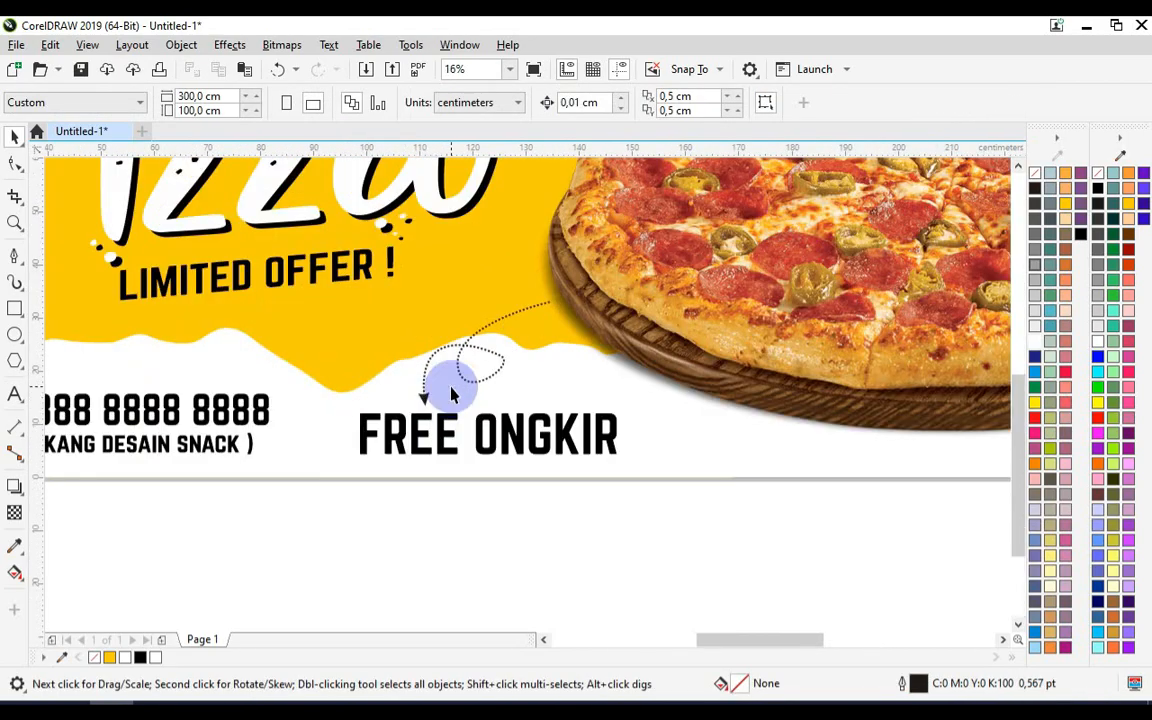
- Copy the FREE ONGKIR text into the black area above the pizza and fill the copy with white
{"action": "scroll", "coordinate": [672, 314], "scroll_direction": "up", "scroll_amount": 1}
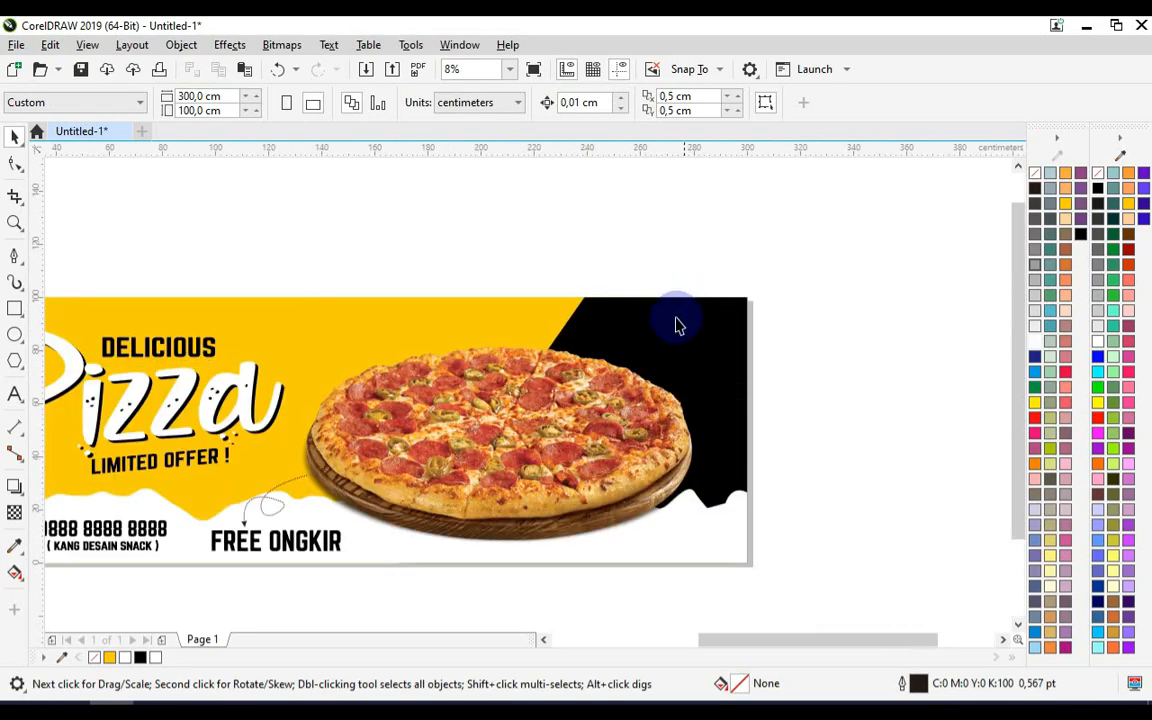
{"action": "left_click_drag", "start_coordinate": [314, 545], "coordinate": [711, 327]}
{"action": "right_click", "coordinate": [704, 362]}
{"action": "left_click", "coordinate": [1035, 341]}
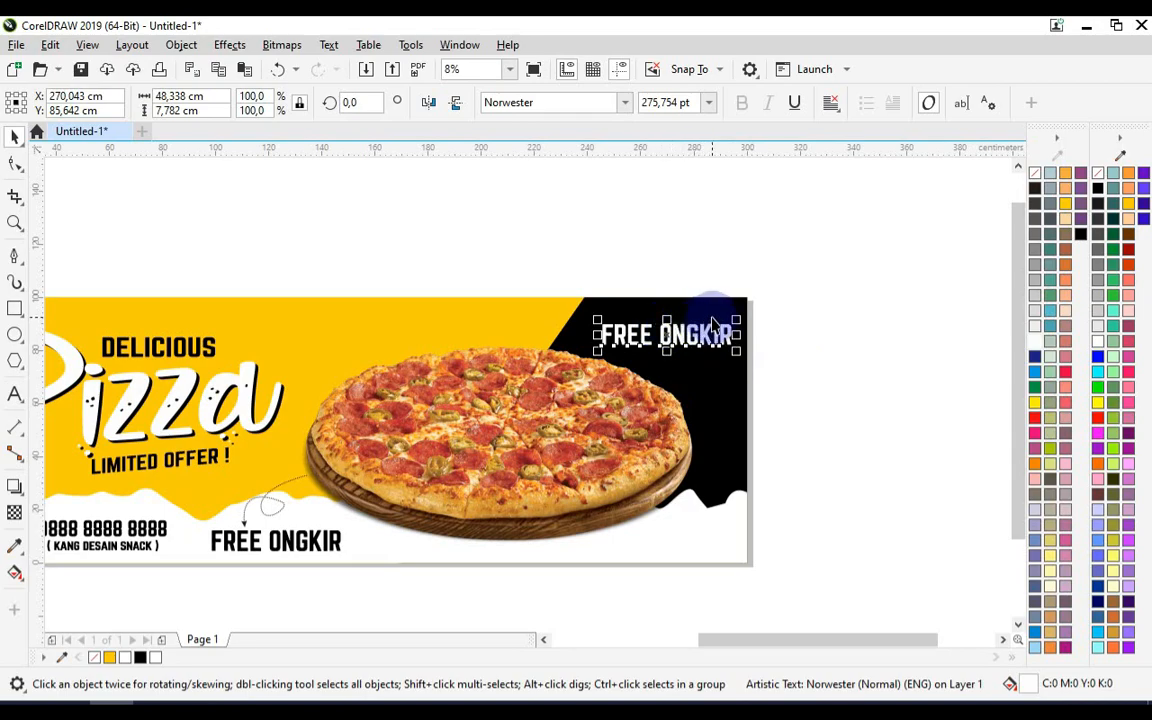
- Change the white text copy to "UP TO", "SAVE", "50 %" and "OFF" on four separate lines
{"action": "scroll", "coordinate": [713, 322], "scroll_direction": "up", "scroll_amount": 1}
{"action": "double_click", "coordinate": [701, 337]}
{"action": "key", "text": "ctrl+a"}
{"action": "type", "text": "U"}
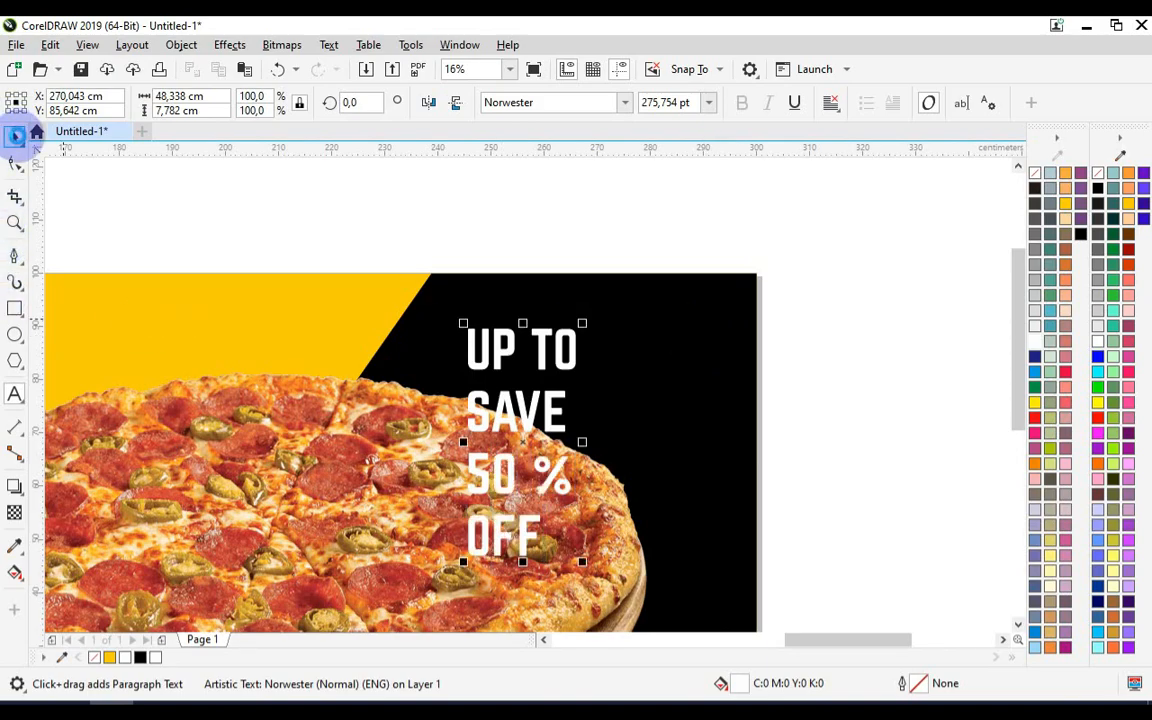
{"action": "left_click", "coordinate": [15, 135]}
- Move the four-line offer text beside the black area's outer edge and break it apart into separate lines
{"action": "left_click_drag", "start_coordinate": [546, 362], "coordinate": [703, 339]}
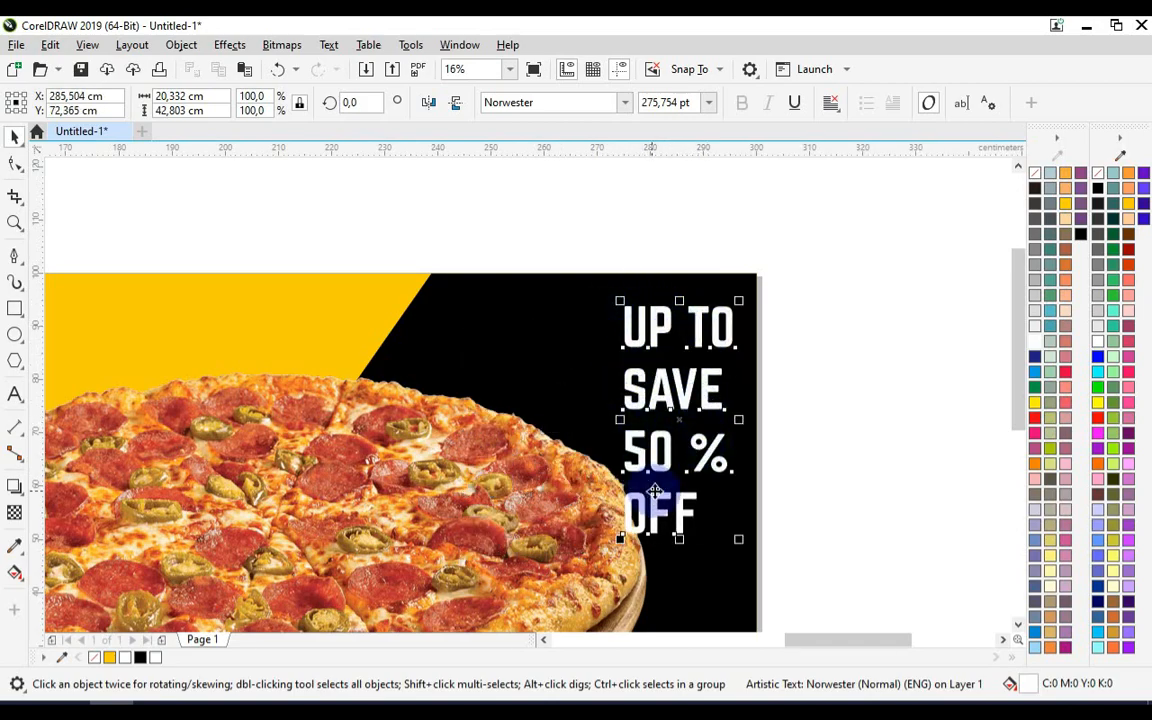
{"action": "right_click", "coordinate": [655, 388]}
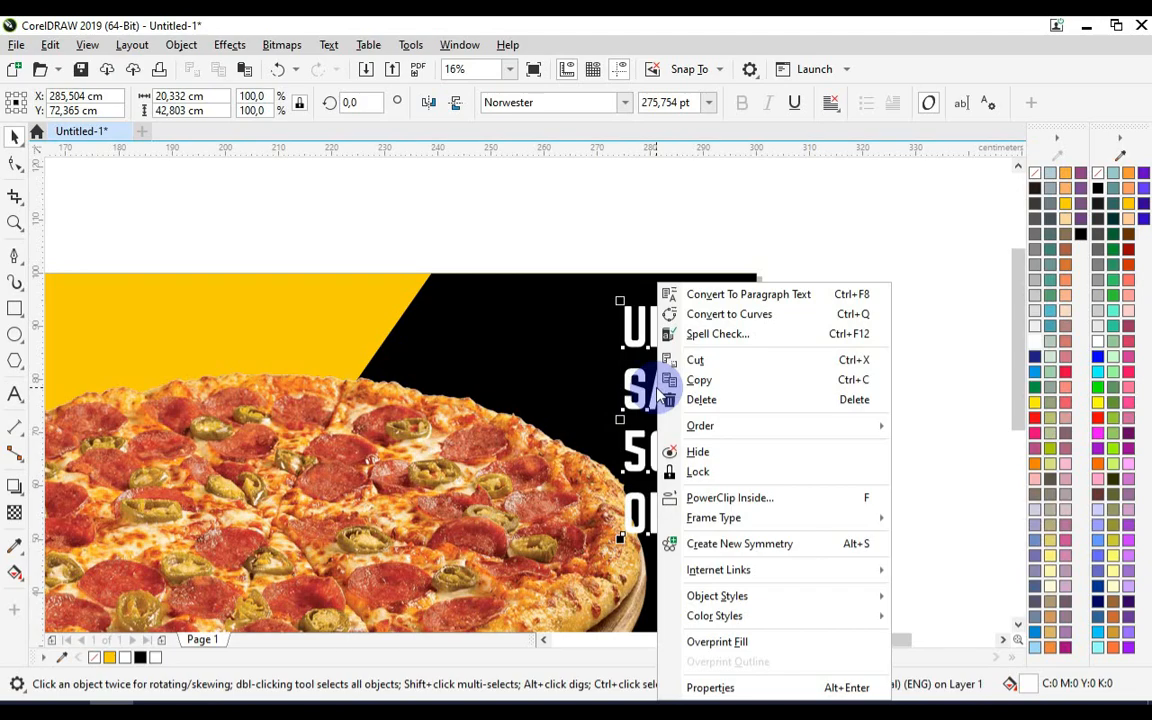
{"action": "key", "text": "Escape"}
{"action": "key", "text": "ctrl+k"}
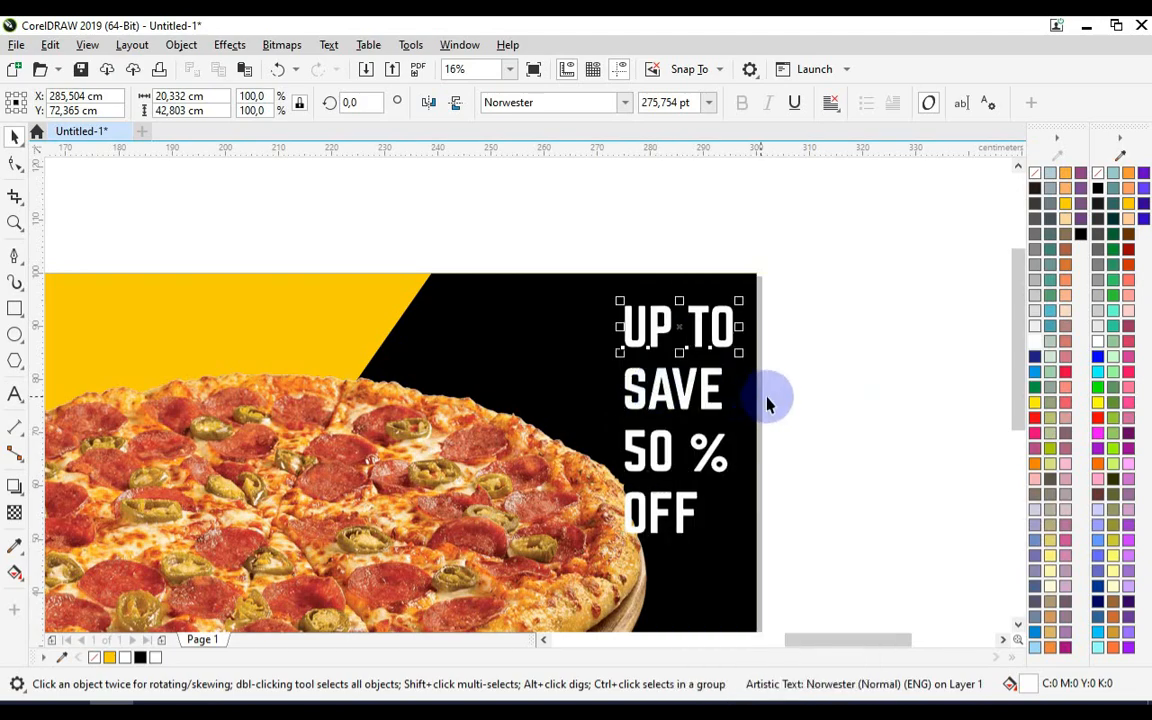
{"action": "left_click", "coordinate": [764, 401]}
- Move UP TO up and inward, and set SAVE and 50 % side by side beneath it
{"action": "left_click_drag", "start_coordinate": [703, 338], "coordinate": [655, 326]}
{"action": "left_click_drag", "start_coordinate": [665, 382], "coordinate": [538, 366]}
{"action": "left_click_drag", "start_coordinate": [650, 443], "coordinate": [630, 373]}
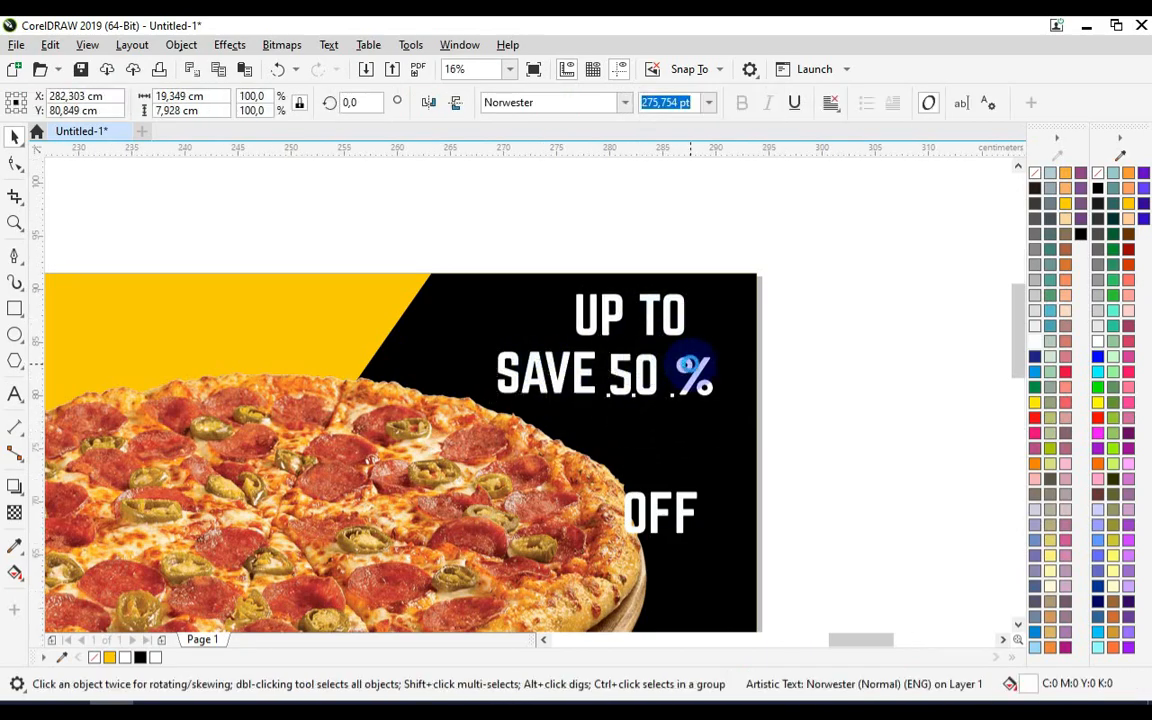
- Separate the percent sign from 50, shrink it to about 165 pt and place it raised right after the number
{"action": "scroll", "coordinate": [693, 373], "scroll_direction": "up", "scroll_amount": 2}
{"action": "left_click_drag", "start_coordinate": [742, 344], "coordinate": [683, 365]}
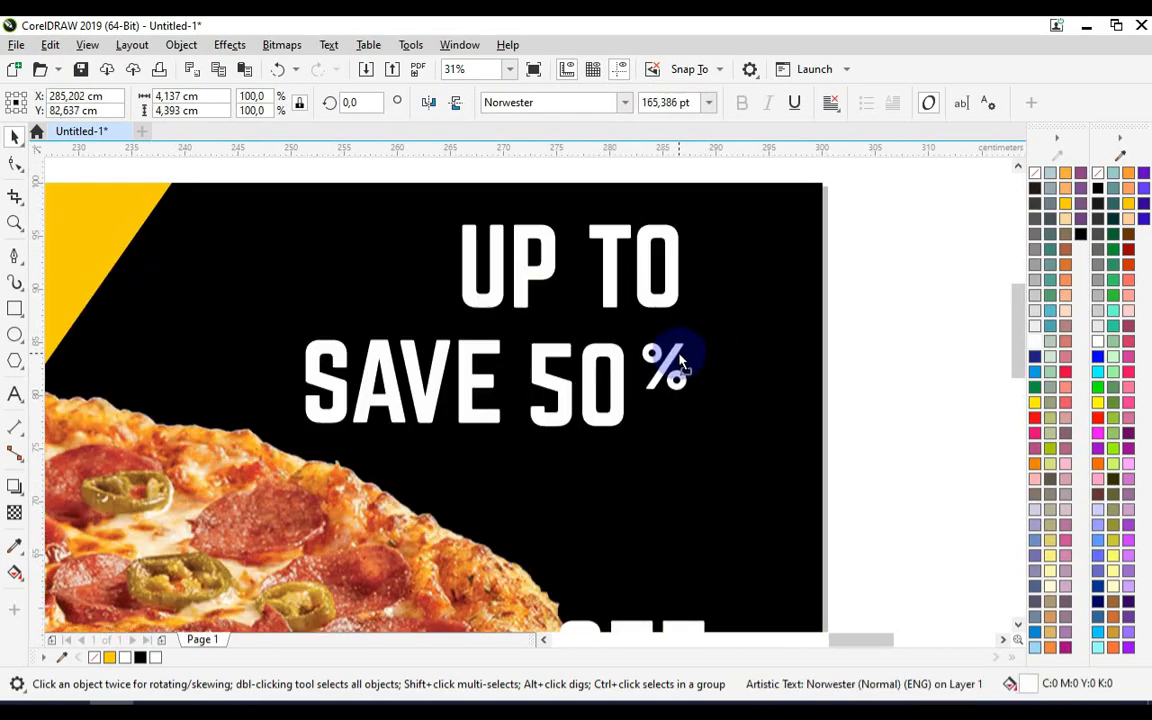
- Enlarge 50 and its percent sign together until they nearly reach the banner's edge, and fill both with yellow
{"action": "left_click", "coordinate": [612, 354], "text": "shift"}
{"action": "left_click_drag", "start_coordinate": [692, 432], "coordinate": [777, 477]}
{"action": "left_click", "coordinate": [1047, 402]}
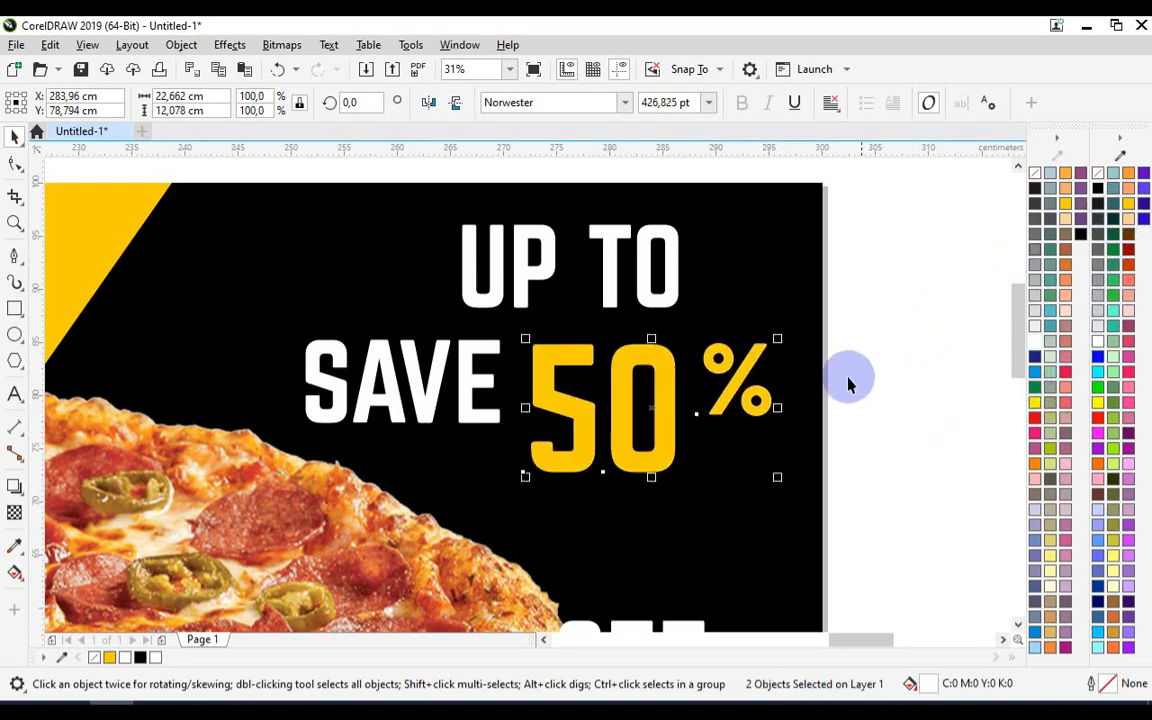
{"action": "left_click_drag", "start_coordinate": [777, 338], "coordinate": [806, 322]}
- Shrink UP TO to fit directly above 50, and shrink SAVE to about 180 pt beside the number's upper part
{"action": "left_click_drag", "start_coordinate": [491, 388], "coordinate": [504, 380]}
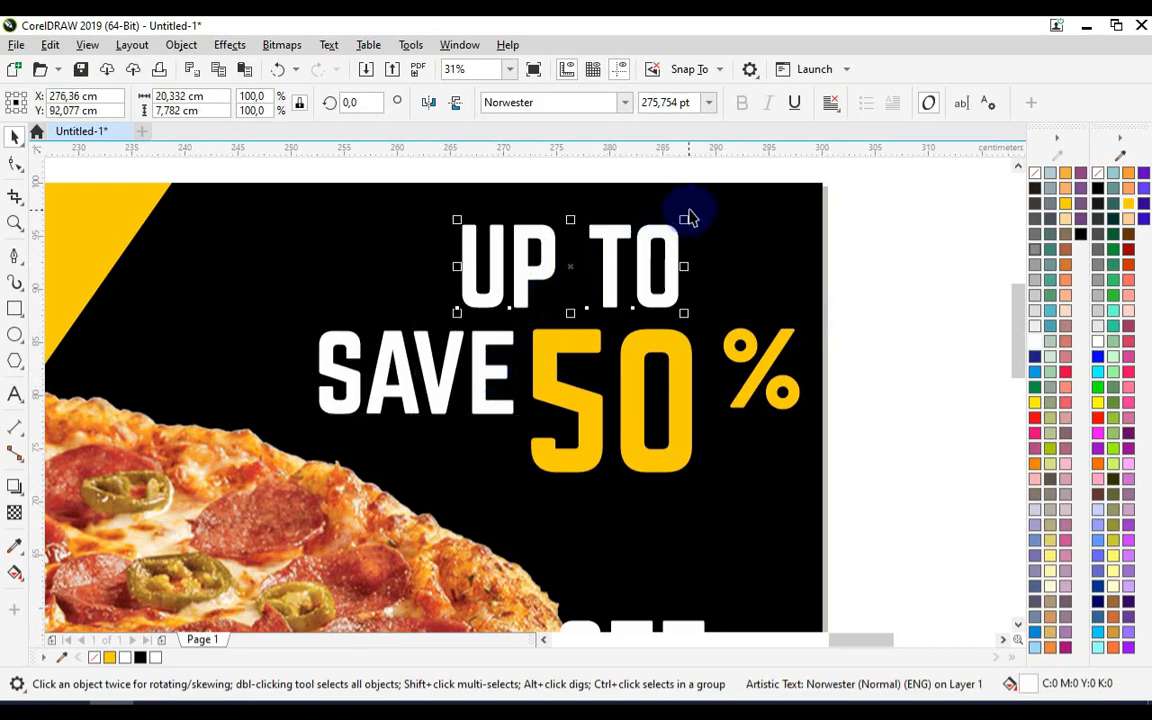
{"action": "left_click_drag", "start_coordinate": [690, 217], "coordinate": [693, 246]}
{"action": "left_click", "coordinate": [487, 345]}
{"action": "left_click_drag", "start_coordinate": [524, 323], "coordinate": [508, 342]}
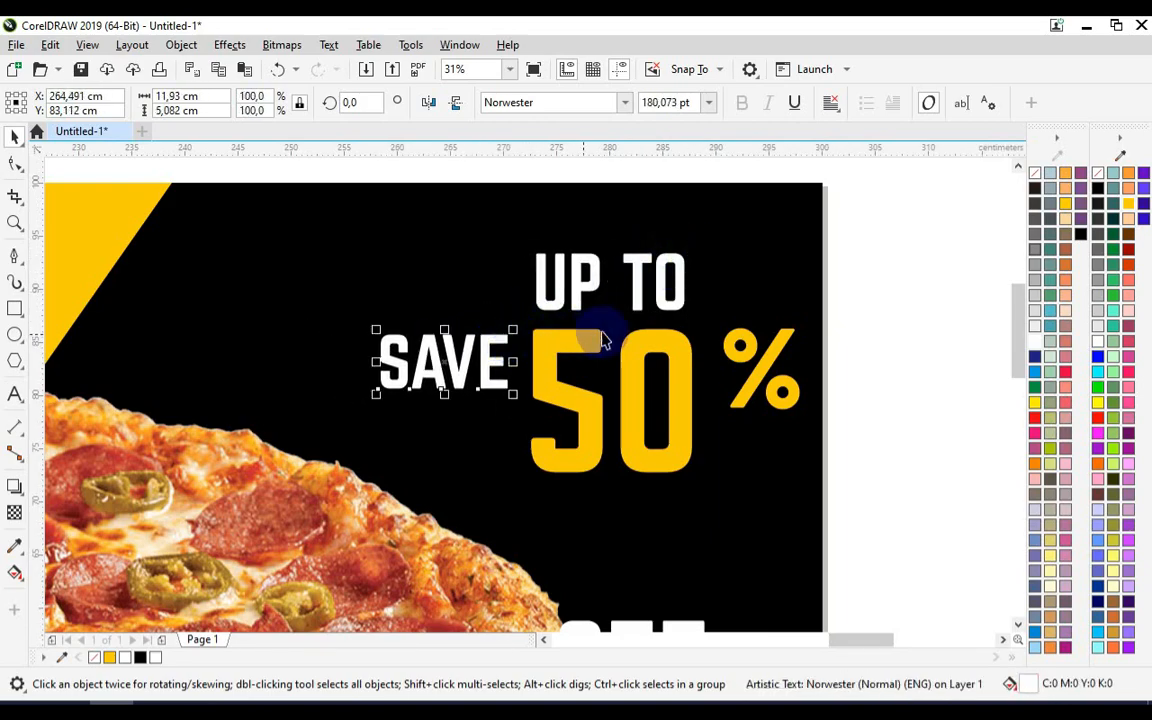
- Shrink the OFF text to about 114 pt and place it under the percent sign
{"action": "scroll", "coordinate": [590, 342], "scroll_direction": "down", "scroll_amount": 2}
{"action": "scroll", "coordinate": [650, 417], "scroll_direction": "up", "scroll_amount": 2}
{"action": "left_click_drag", "start_coordinate": [638, 540], "coordinate": [735, 360]}
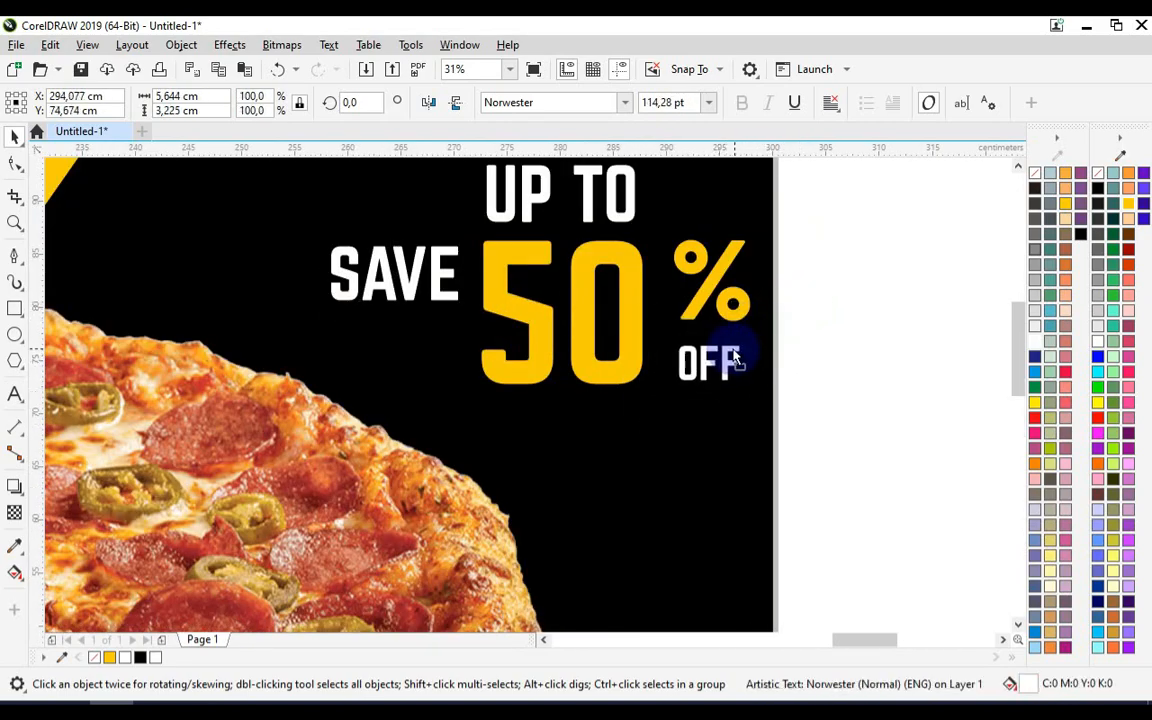
- Group the UP TO, SAVE, 50, % and OFF texts, tilt the group about 9.9° counterclockwise and shrink it slightly
{"action": "scroll", "coordinate": [740, 340], "scroll_direction": "down", "scroll_amount": 3}
{"action": "left_click_drag", "start_coordinate": [823, 237], "coordinate": [506, 396]}
{"action": "key", "text": "ctrl+g"}
{"action": "left_click", "coordinate": [681, 327]}
{"action": "left_click_drag", "start_coordinate": [757, 325], "coordinate": [717, 291]}
{"action": "left_click", "coordinate": [738, 294]}
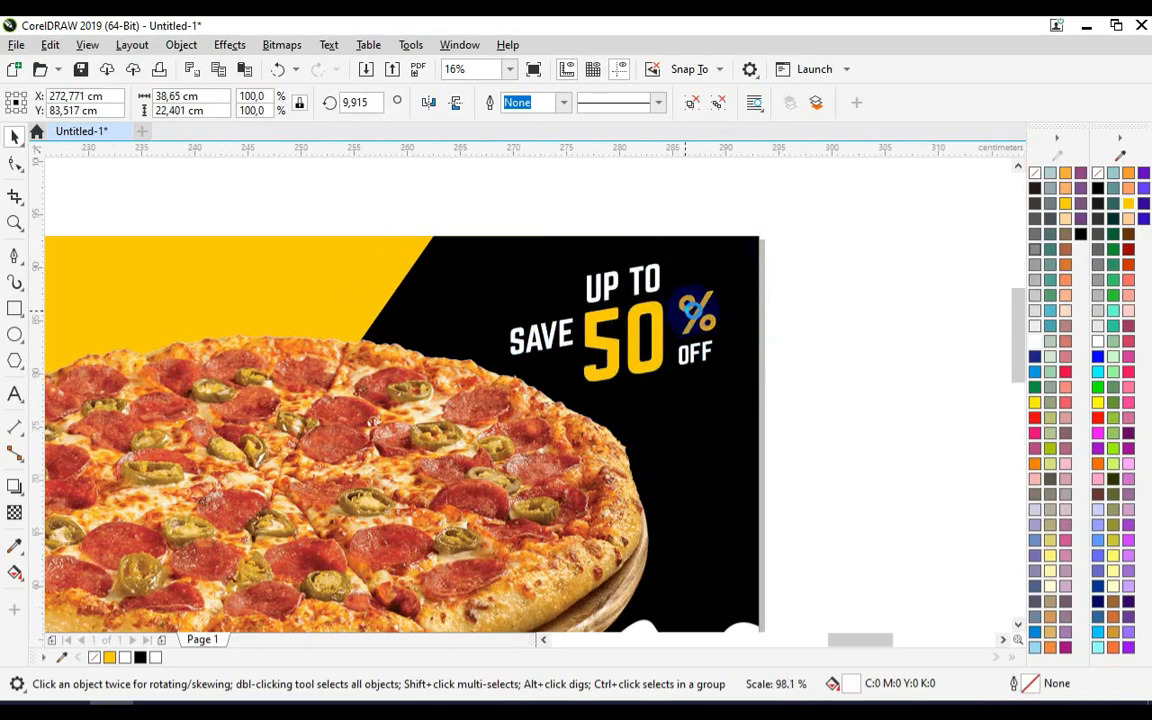
{"action": "scroll", "coordinate": [705, 300], "scroll_direction": "up", "scroll_amount": 2}
{"action": "scroll", "coordinate": [745, 296], "scroll_direction": "down", "scroll_amount": 4}
{"action": "left_click", "coordinate": [790, 328]}
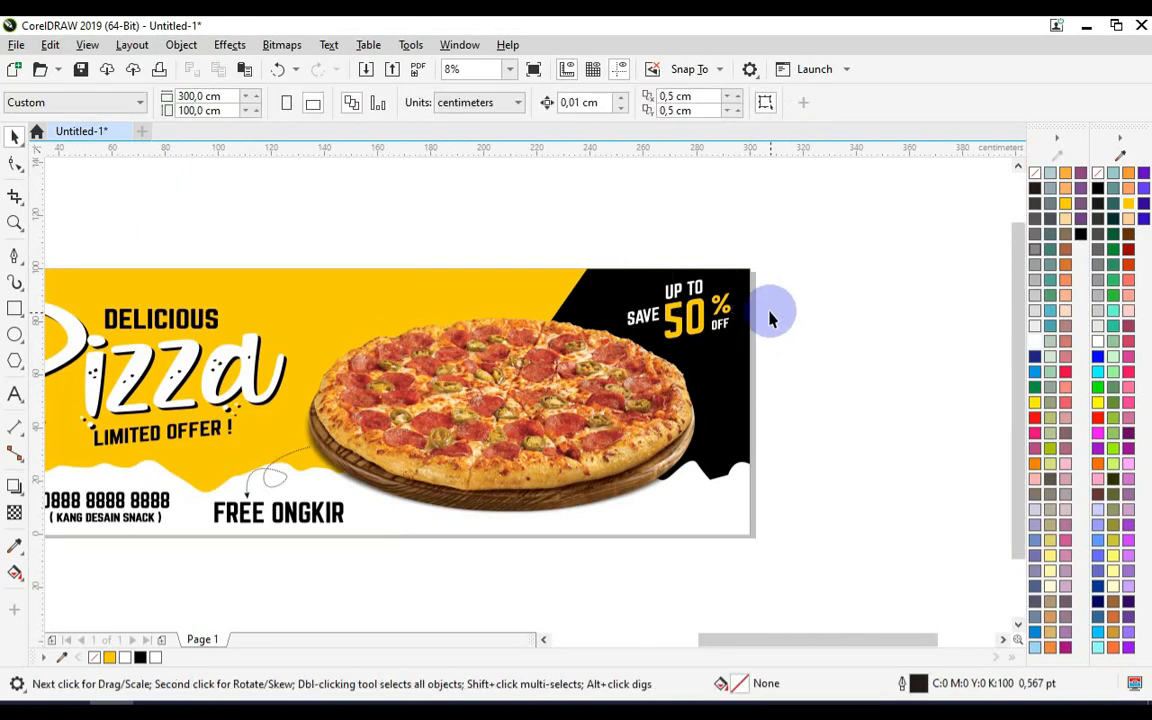
- Copy the FREE ONGKIR text to the banner's lower-right corner and change the copy's wording to ORDER NOW
{"action": "left_click_drag", "start_coordinate": [322, 532], "coordinate": [705, 525]}
{"action": "scroll", "coordinate": [712, 515], "scroll_direction": "up", "scroll_amount": 2}
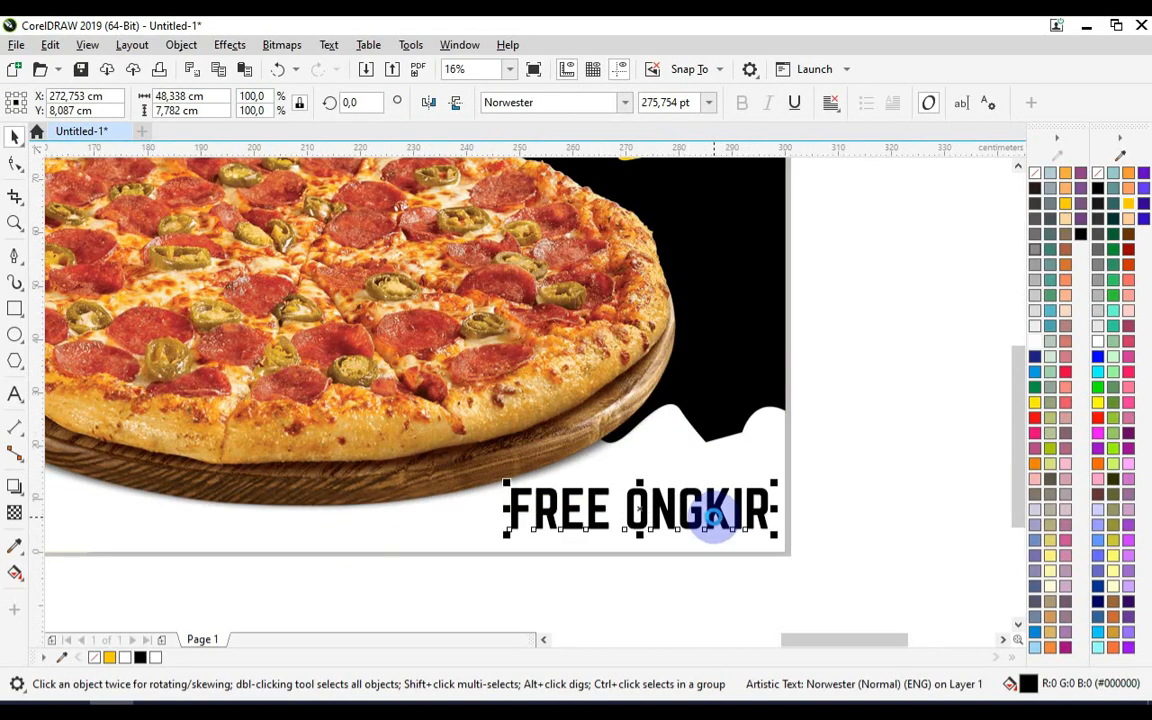
{"action": "double_click", "coordinate": [713, 514]}
{"action": "key", "text": "ctrl+a"}
{"action": "type", "text": "ORDER NOW"}
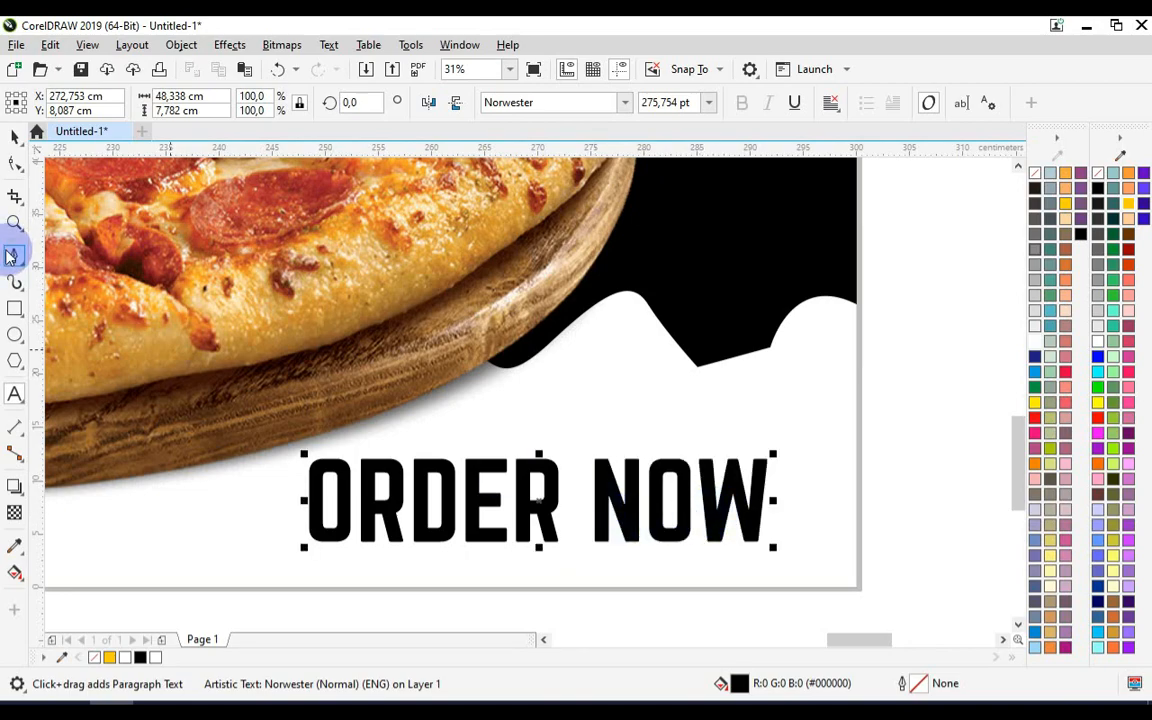
- Shrink the ORDER NOW text to about 193 pt and shift it closer to the banner's right edge
{"action": "left_click", "coordinate": [14, 134]}
{"action": "left_click_drag", "start_coordinate": [777, 452], "coordinate": [728, 478]}
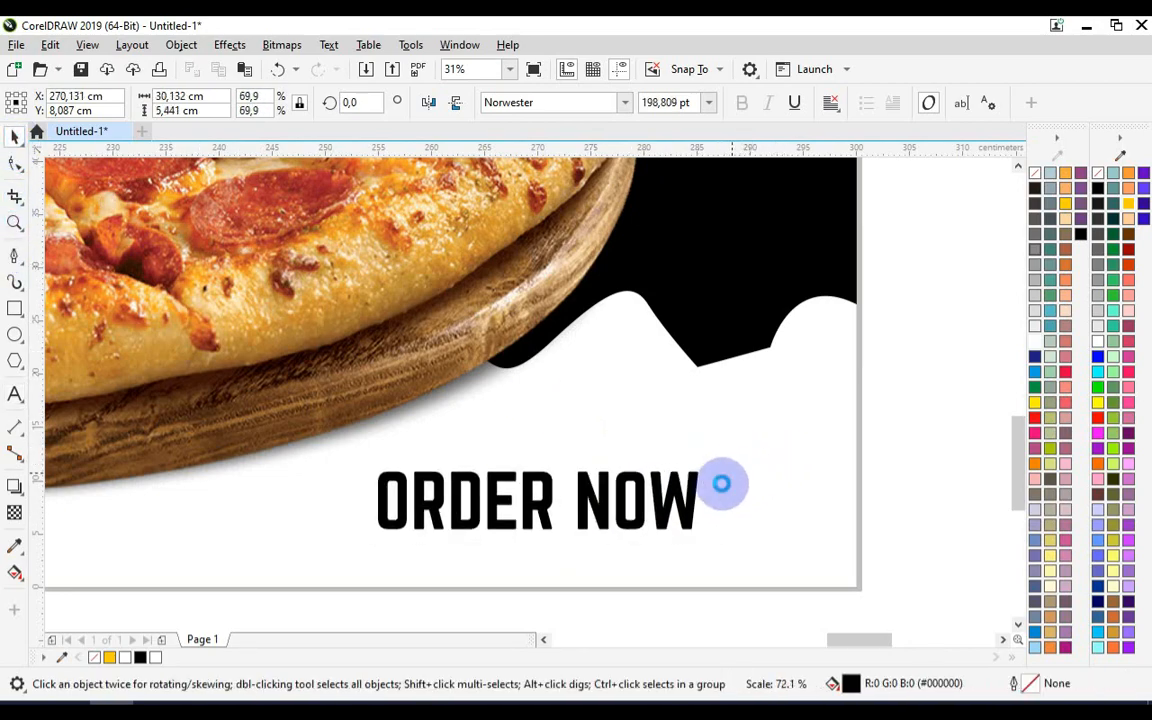
{"action": "left_click_drag", "start_coordinate": [576, 483], "coordinate": [668, 483]}
- Draw a rectangle about 34.1 × 9.5 cm around ORDER NOW and round its corners to a radius of about 2.3 cm
{"action": "left_click", "coordinate": [15, 310]}
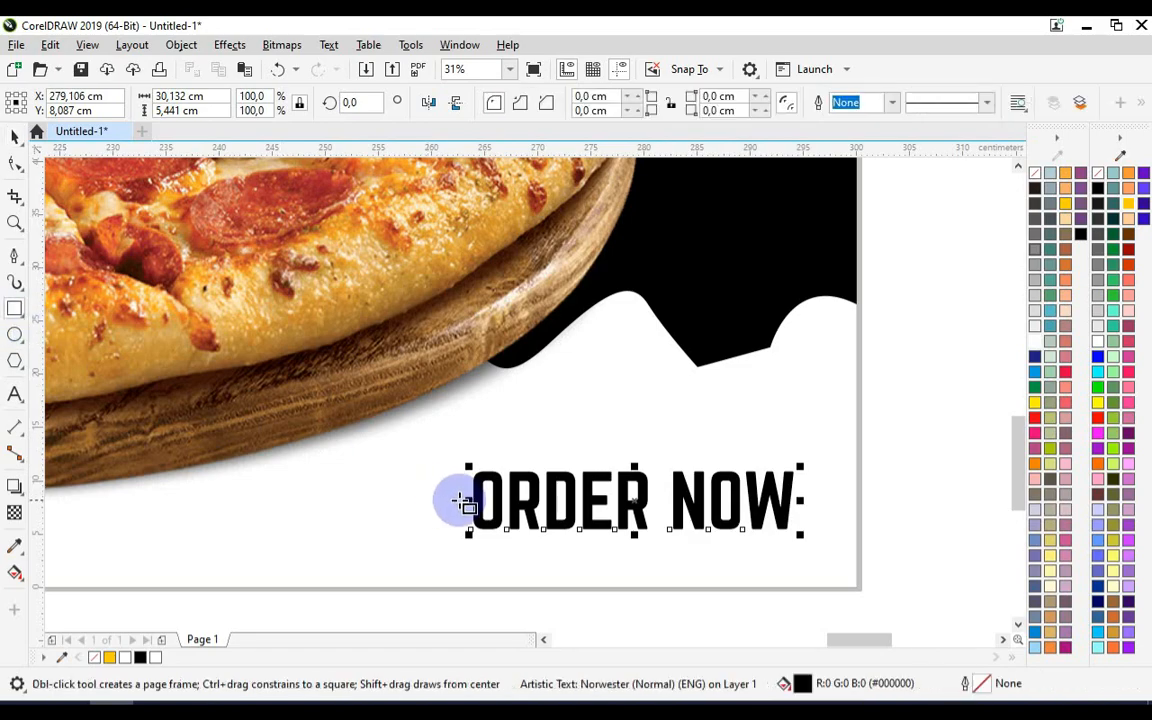
{"action": "left_click_drag", "start_coordinate": [456, 457], "coordinate": [816, 554]}
{"action": "left_click", "coordinate": [15, 165]}
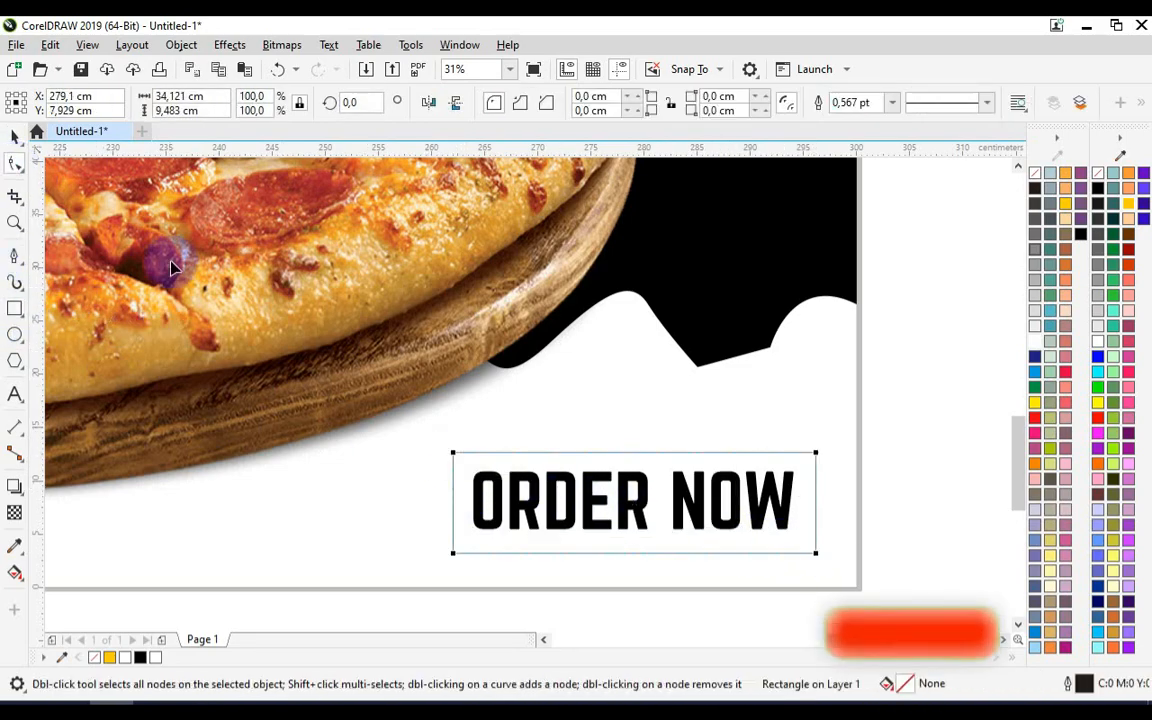
{"action": "left_click_drag", "start_coordinate": [455, 453], "coordinate": [477, 451]}
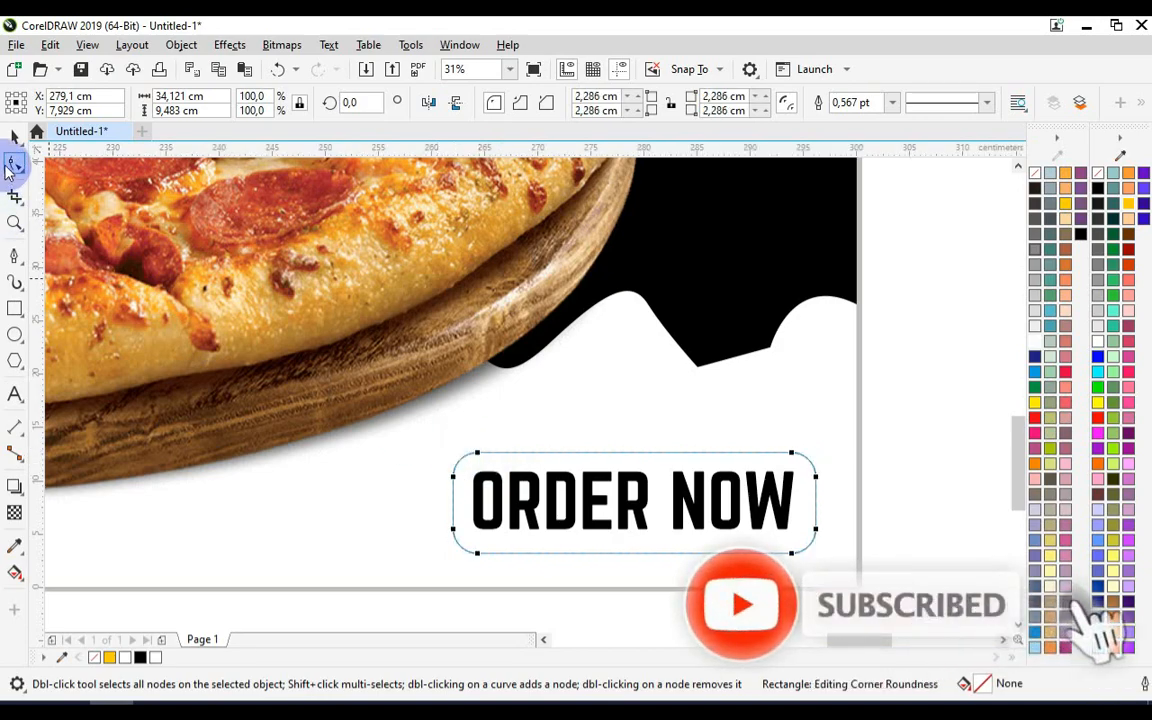
- Fill the rounded rectangle with yellow (#FFCC00) and remove its outline
{"action": "left_click", "coordinate": [15, 135]}
{"action": "left_click", "coordinate": [1130, 212]}
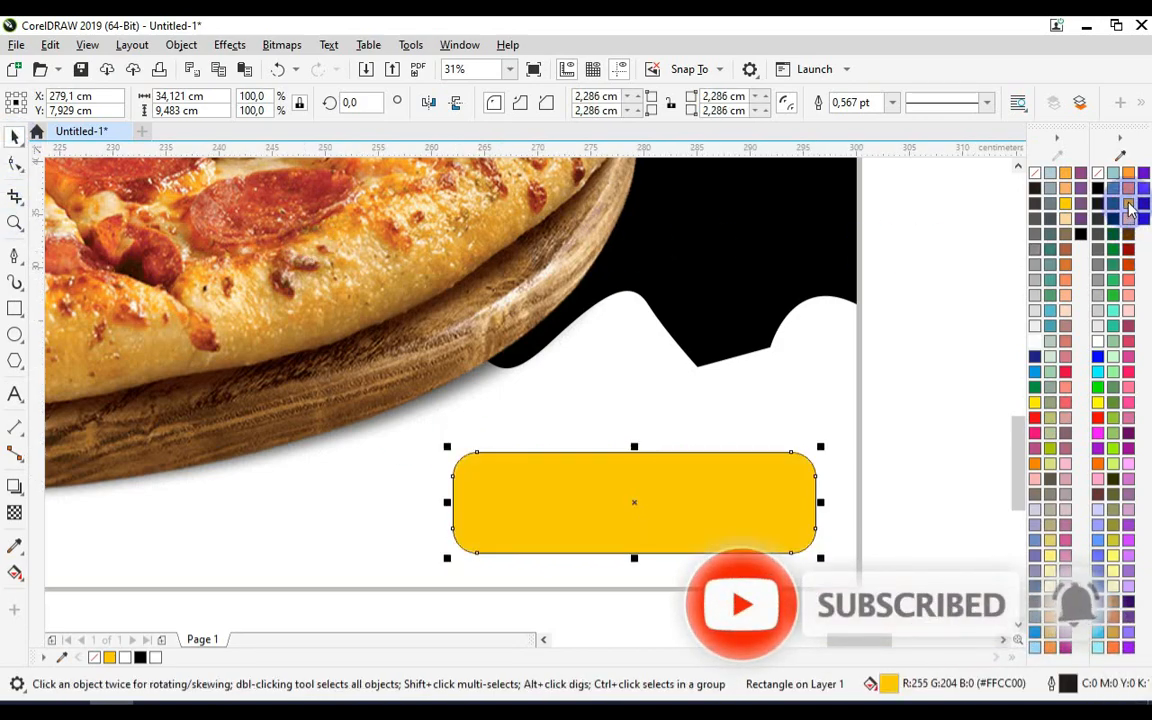
{"action": "left_click", "coordinate": [892, 103]}
{"action": "left_click", "coordinate": [888, 124]}
- Select the ORDER NOW text hidden behind the yellow rectangle and bring it to the front
{"action": "left_click_drag", "start_coordinate": [888, 424], "coordinate": [516, 591]}
{"action": "left_click", "coordinate": [628, 520], "text": "alt"}
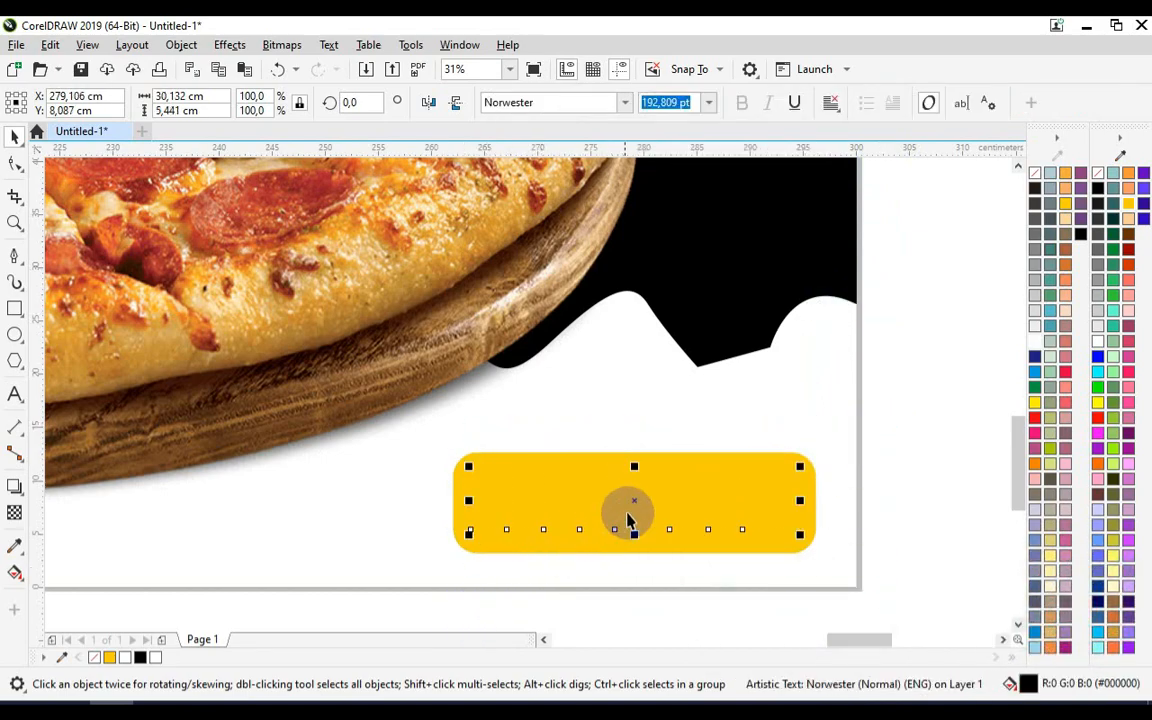
{"action": "right_click", "coordinate": [632, 502]}
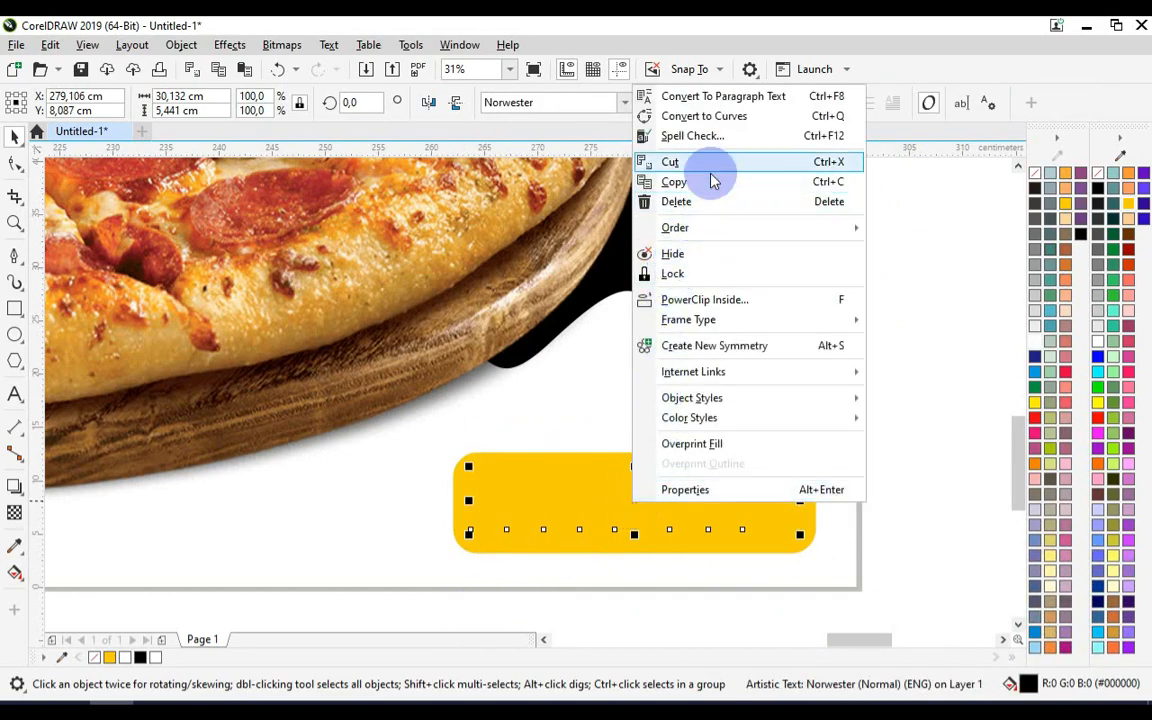
{"action": "mouse_move", "coordinate": [725, 230]}
{"action": "left_click", "coordinate": [890, 230]}
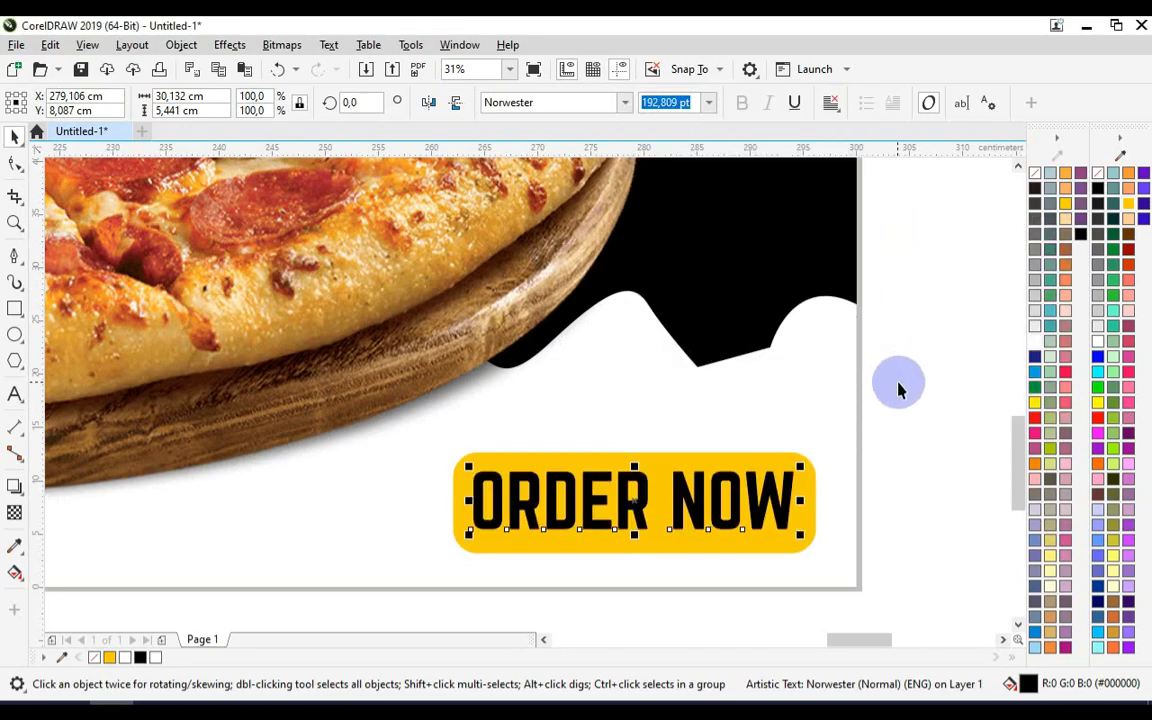
{"action": "left_click", "coordinate": [878, 545]}
- Select the ORDER NOW text together with its yellow rectangle and scale both down slightly
{"action": "scroll", "coordinate": [878, 545], "scroll_direction": "down", "scroll_amount": 2}
{"action": "left_click", "coordinate": [740, 532]}
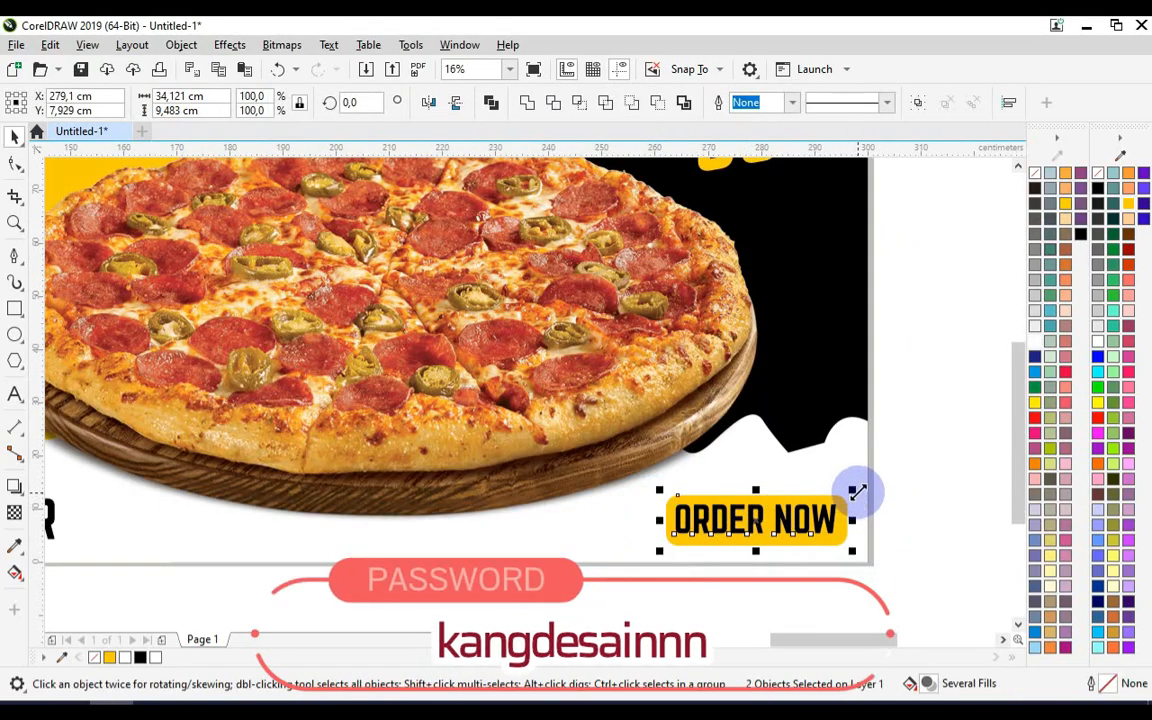
{"action": "left_click_drag", "start_coordinate": [846, 495], "coordinate": [838, 500]}
{"action": "scroll", "coordinate": [842, 512], "scroll_direction": "down", "scroll_amount": 1}
{"action": "left_click", "coordinate": [875, 521]}
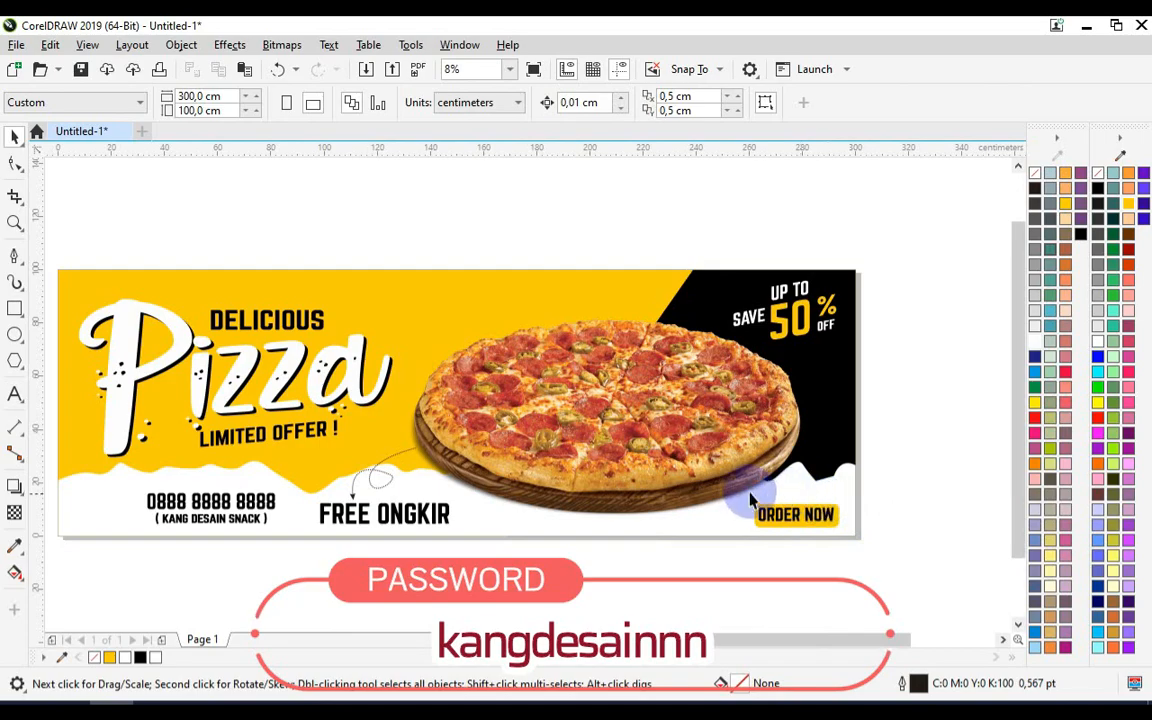
- Fit the whole banner in view and check the finished design in full-screen preview
{"action": "scroll", "coordinate": [749, 493], "scroll_direction": "down", "scroll_amount": 1}
{"action": "key", "text": "z"}
{"action": "left_click_drag", "start_coordinate": [391, 365], "coordinate": [829, 553]}
{"action": "key", "text": "F9"}
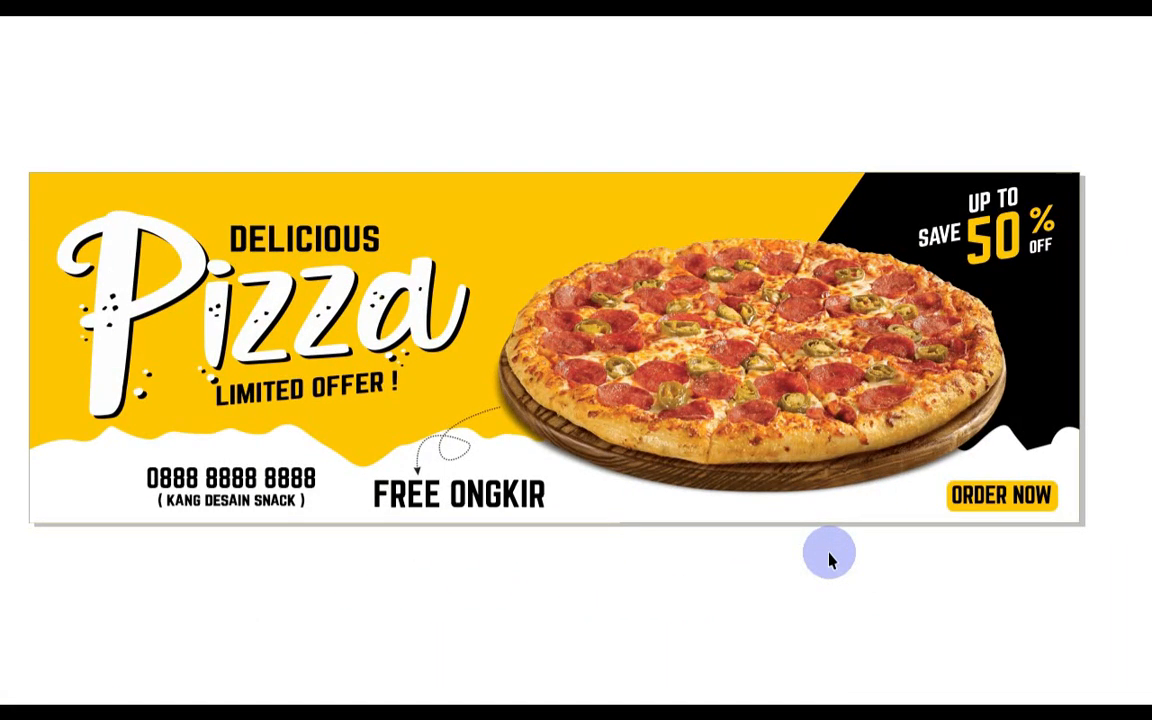